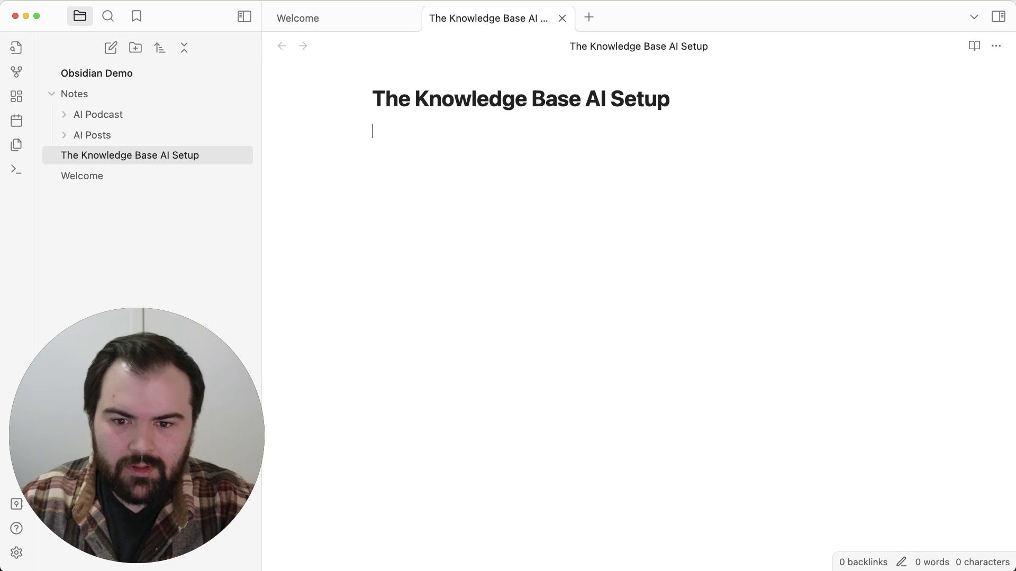
# - Type the intro line 'Intro to Obsidian' in the note
pyautogui.write('In')
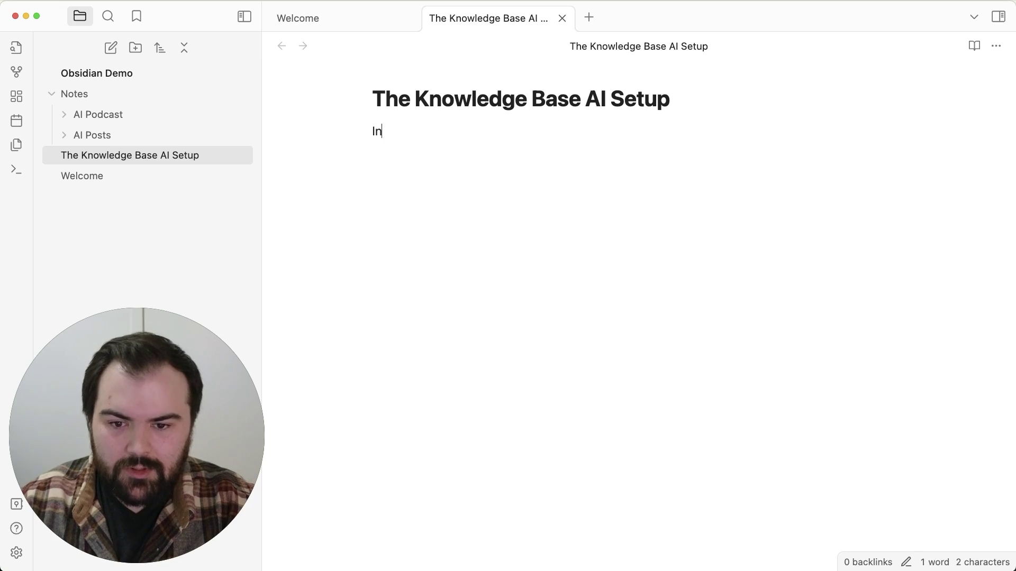
pyautogui.press('BackSpace')
pyautogui.press('BackSpace')
pyautogui.write('o ')
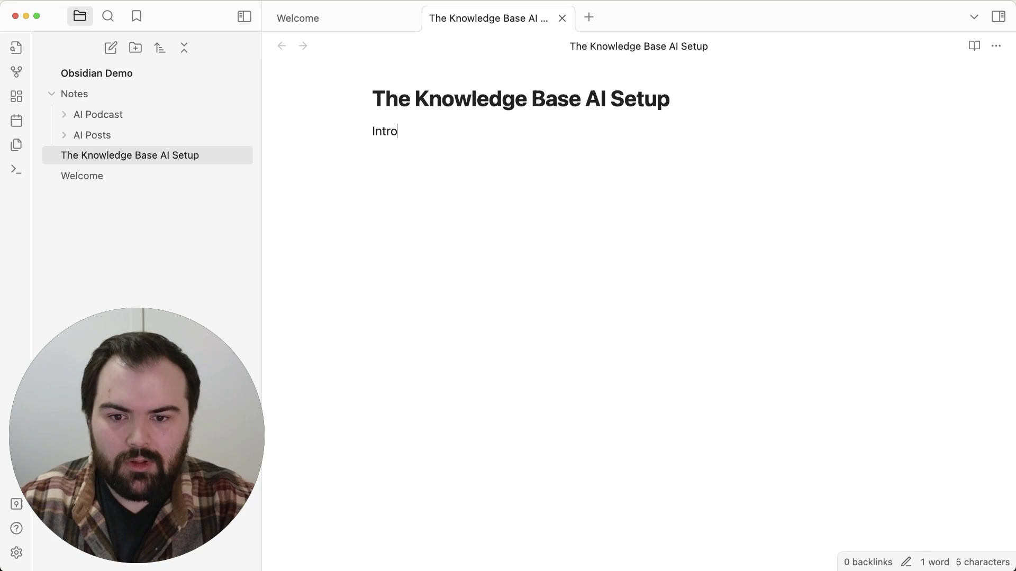
pyautogui.write('Obsidian')
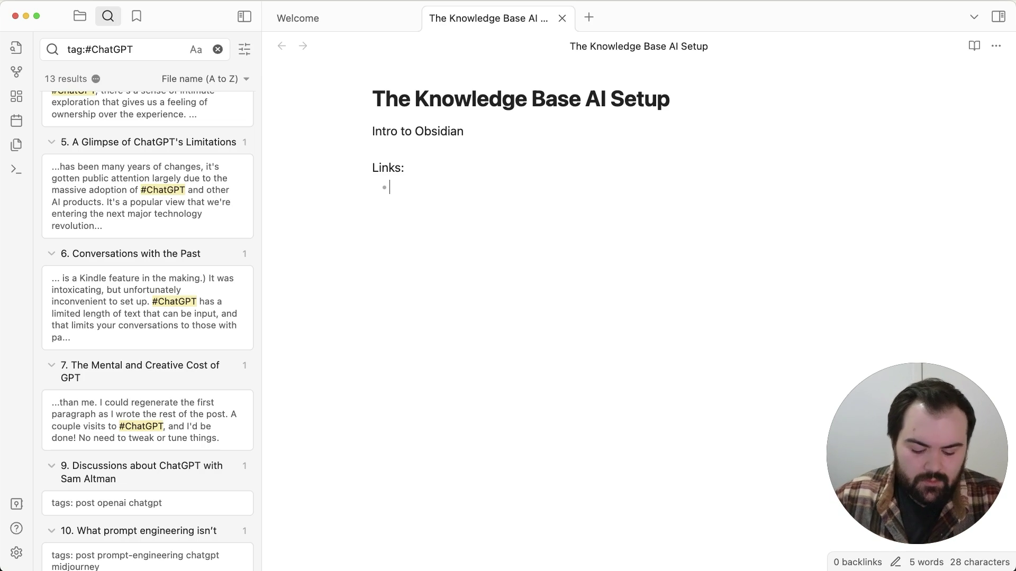
# - Add Links bullets for [[All AI Posts]] and the #ChatGPT tag using autocomplete
pyautogui.write('[[')
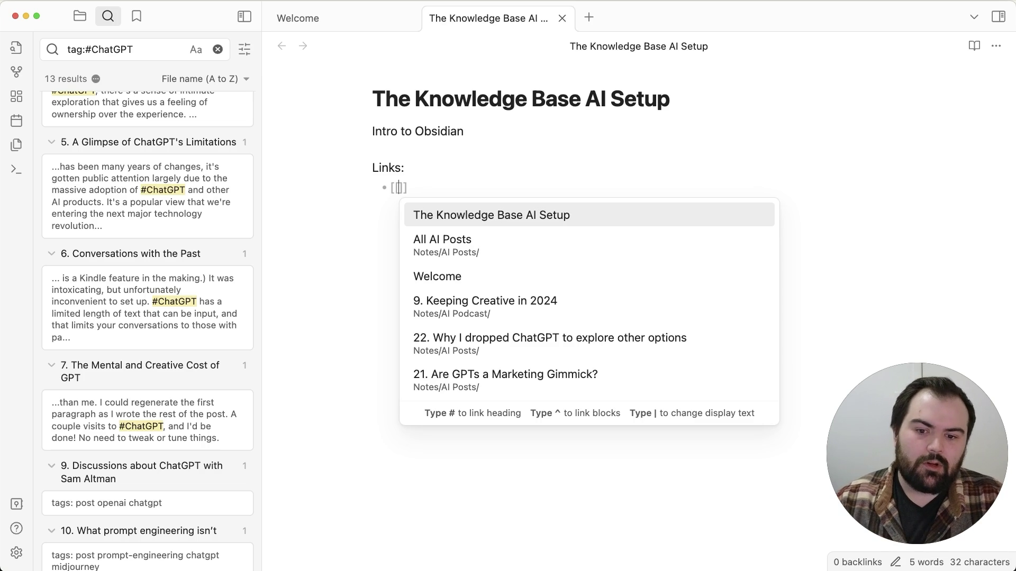
pyautogui.press('Down')
pyautogui.press('Return')
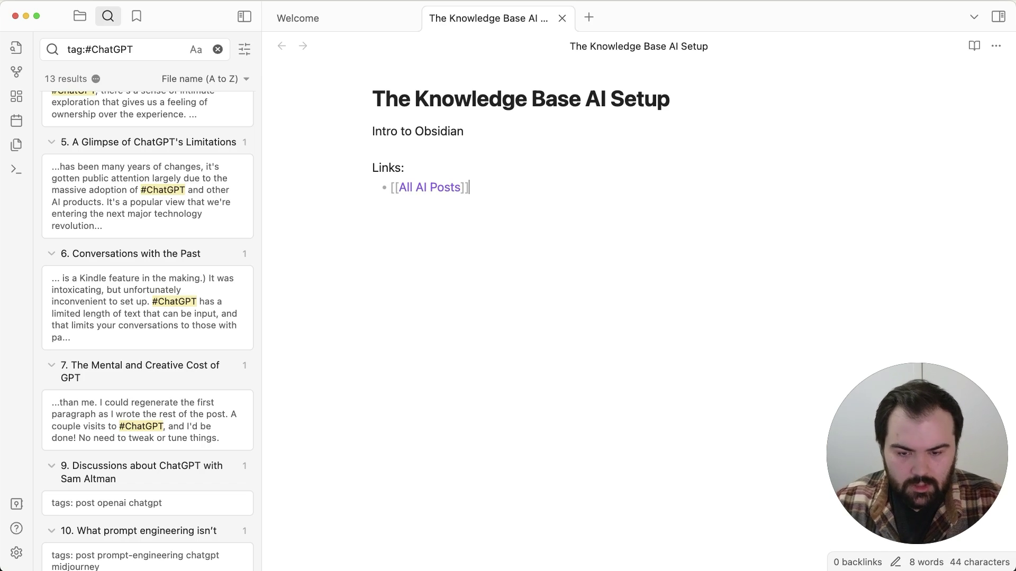
pyautogui.press('Return')
pyautogui.write('#')
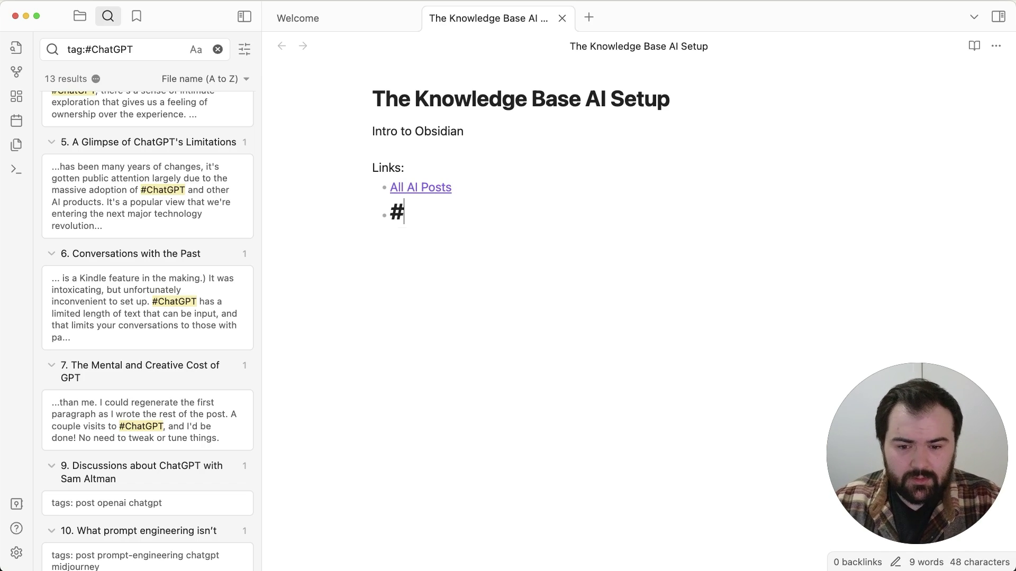
pyautogui.write('g')
pyautogui.press('BackSpace')
pyautogui.write('cha')
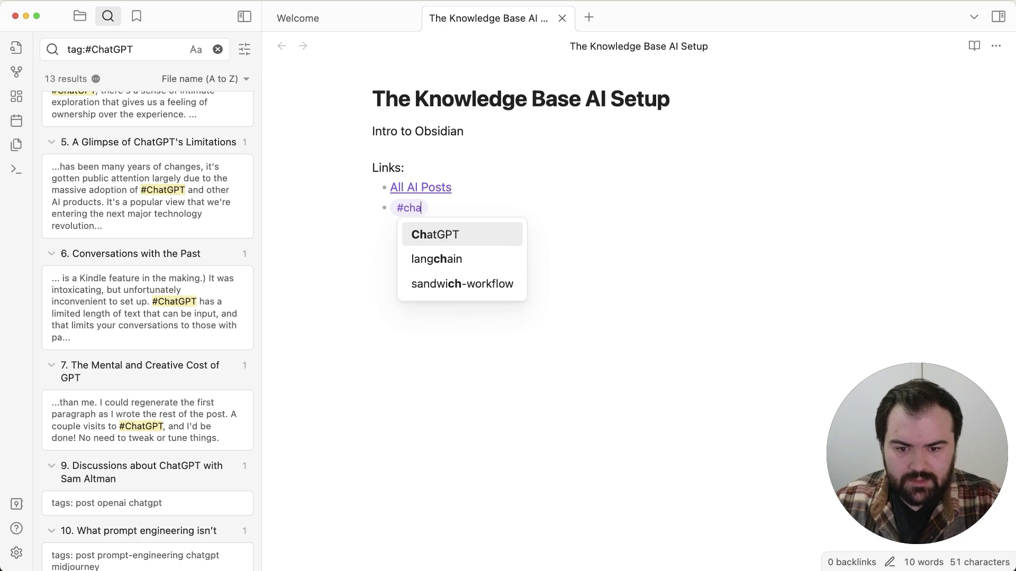
pyautogui.press('Return')
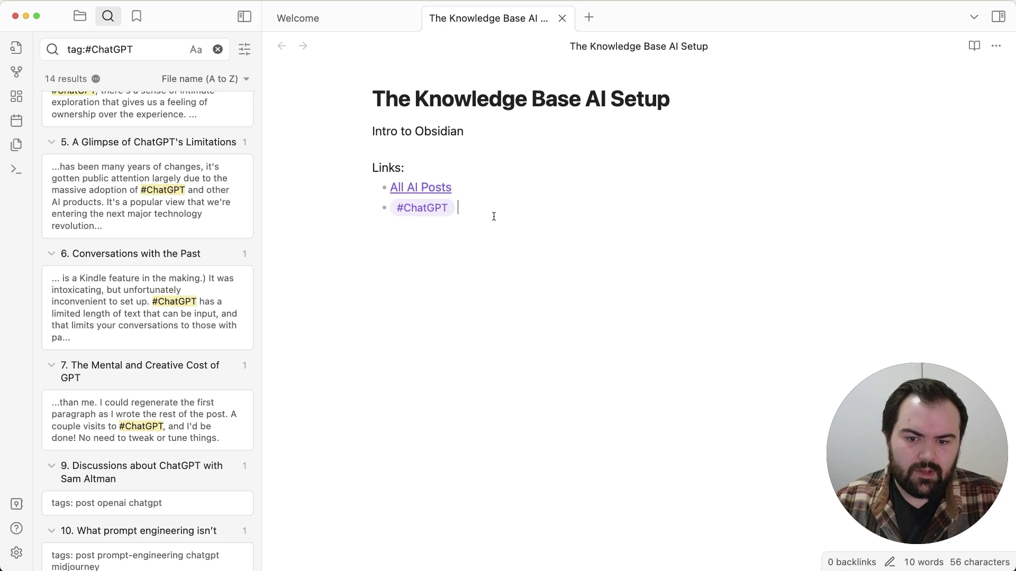
pyautogui.keyDown('super'); pyautogui.click(436, 188); pyautogui.keyUp('super')
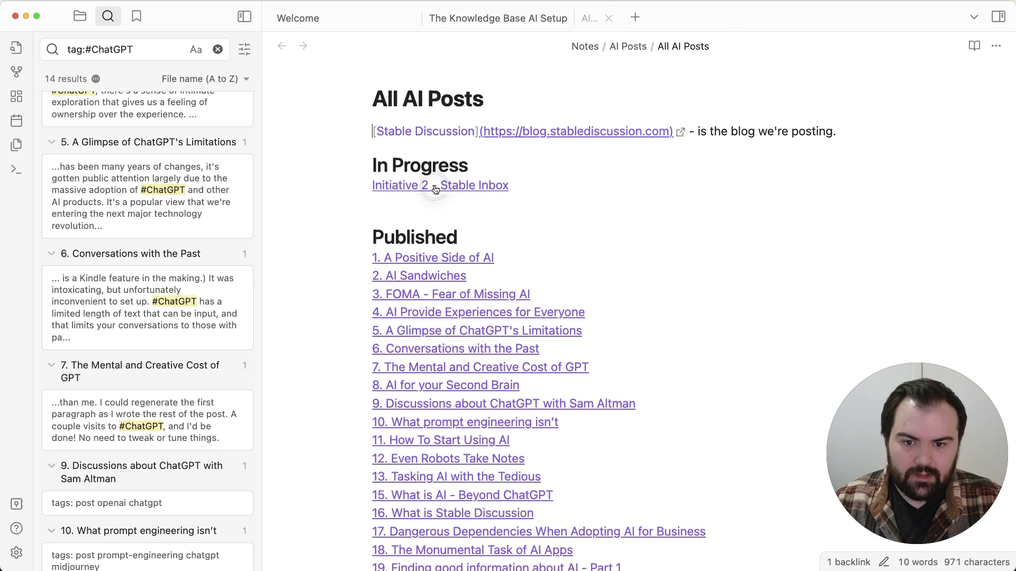
pyautogui.click(388, 215)
pyautogui.scroll(-3, 523, 568)
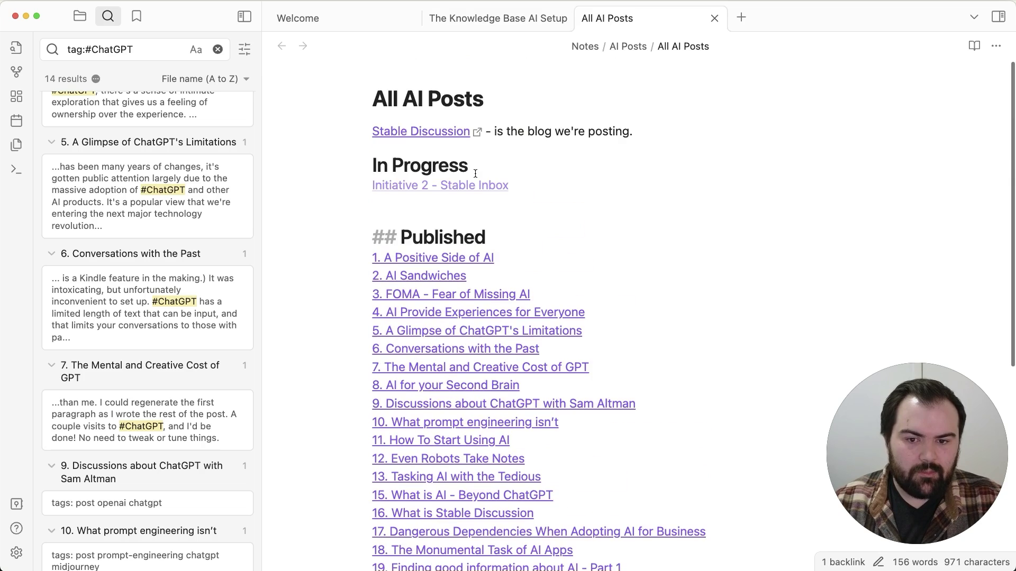
pyautogui.scroll(3, 508, 424)
pyautogui.scroll(-4, 509, 395)
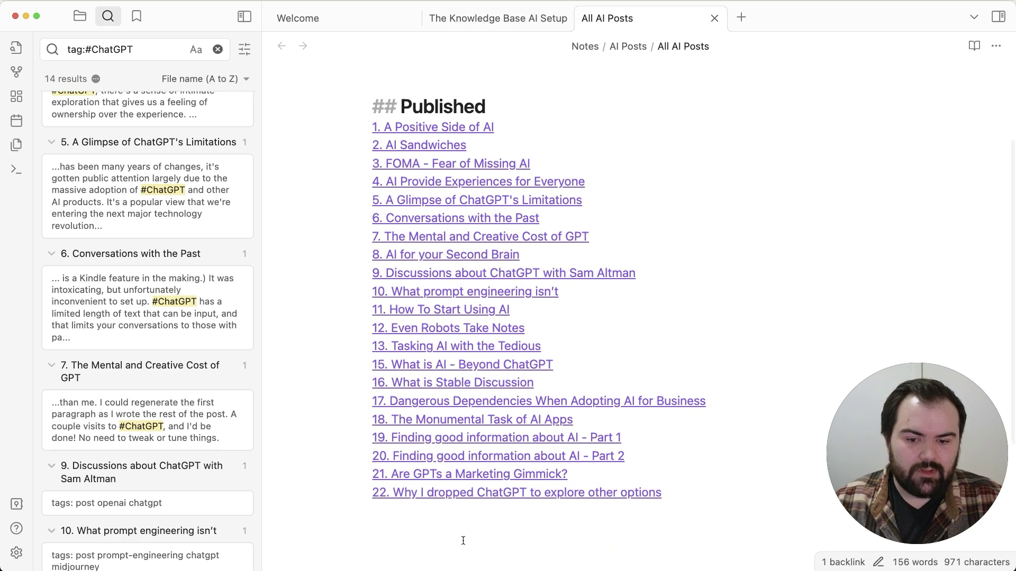
pyautogui.scroll(4, 400, 153)
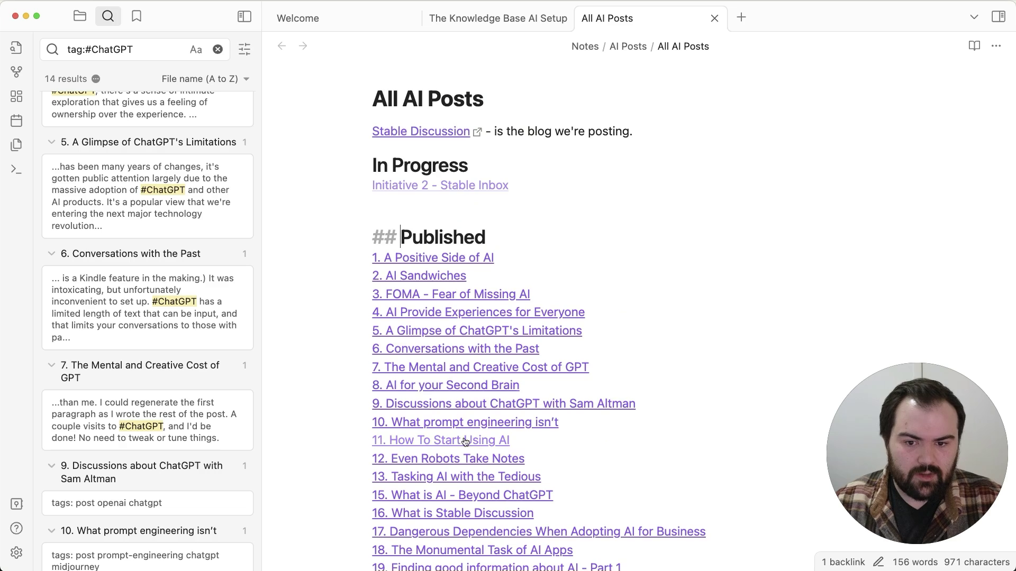
pyautogui.scroll(-2, 464, 446)
pyautogui.scroll(-2, 463, 446)
pyautogui.click(568, 208)
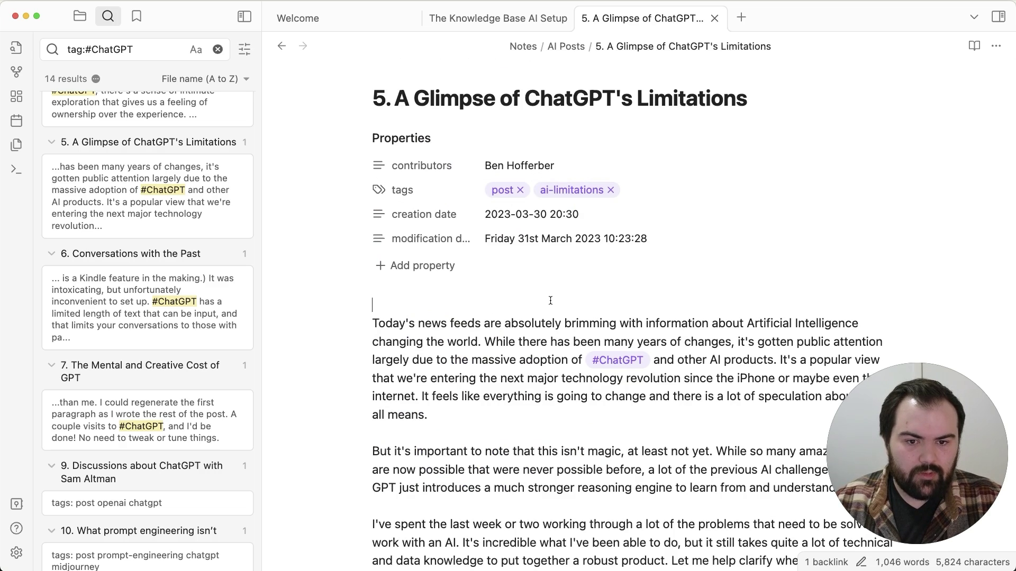
pyautogui.scroll(-5, 488, 390)
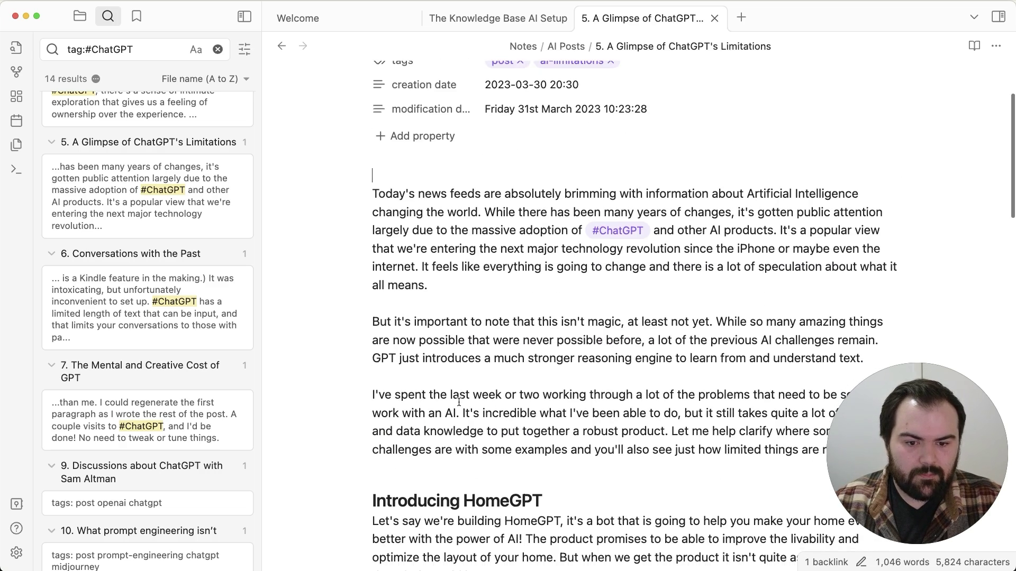
pyautogui.click(619, 230)
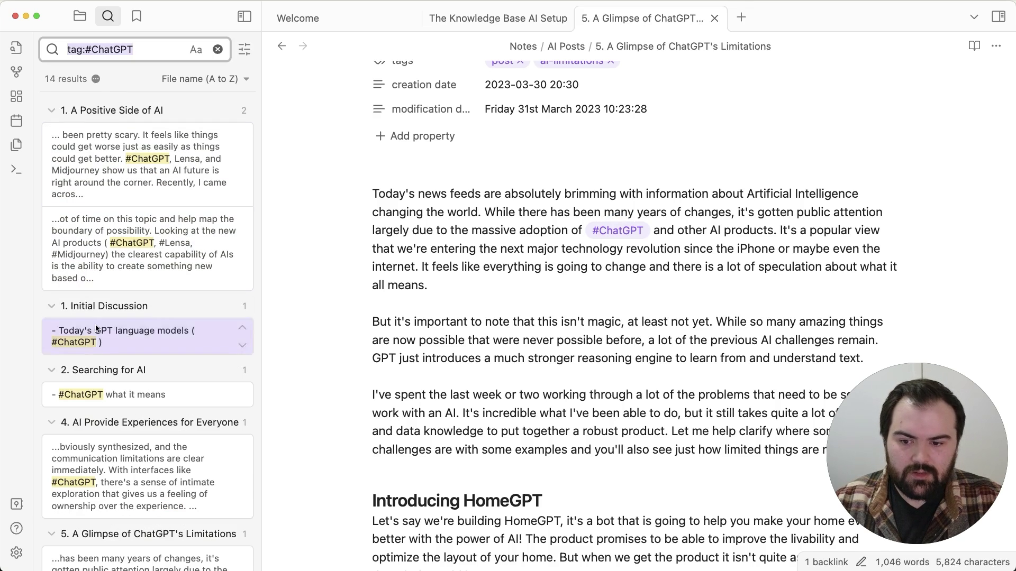
pyautogui.scroll(-5, 134, 140)
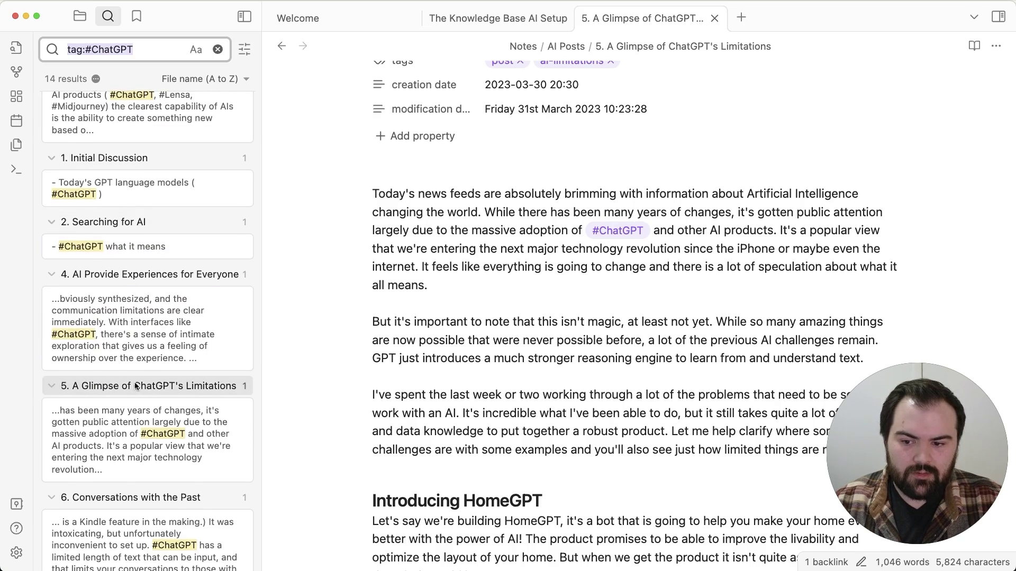
pyautogui.scroll(-5, 137, 317)
pyautogui.scroll(-8, 145, 403)
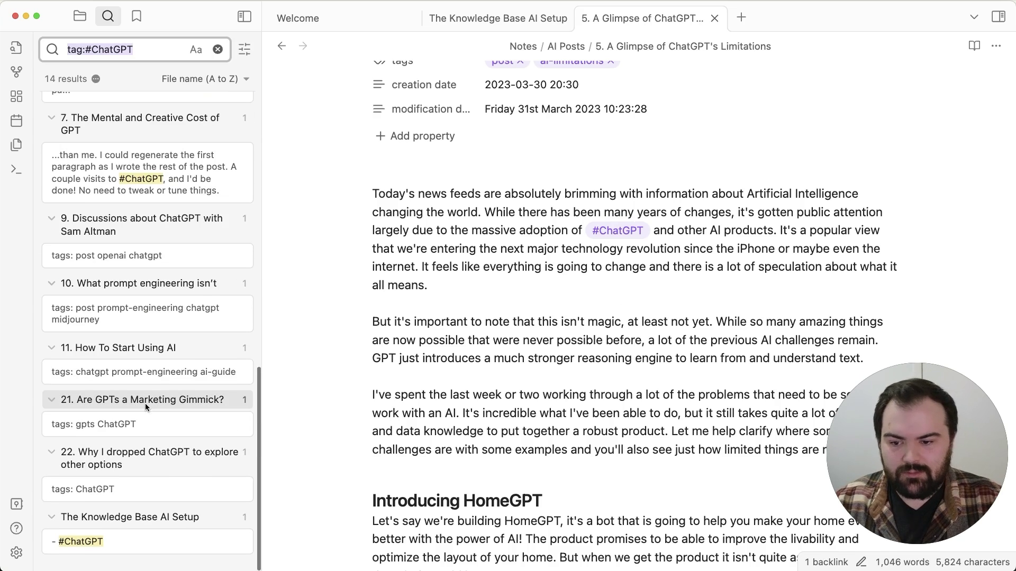
pyautogui.scroll(15, 142, 415)
pyautogui.scroll(5, 141, 414)
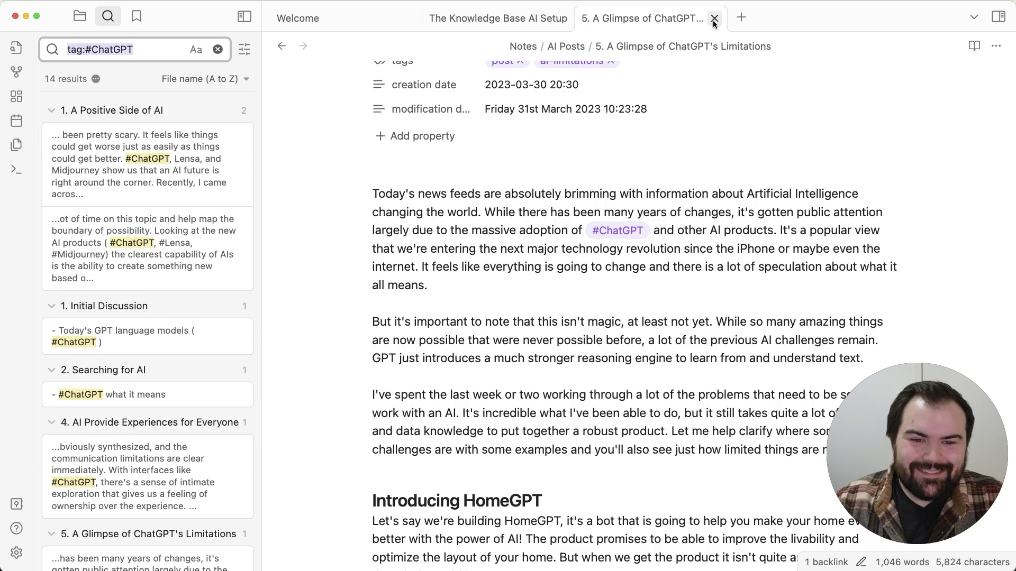
pyautogui.click(714, 18)
pyautogui.click(477, 256)
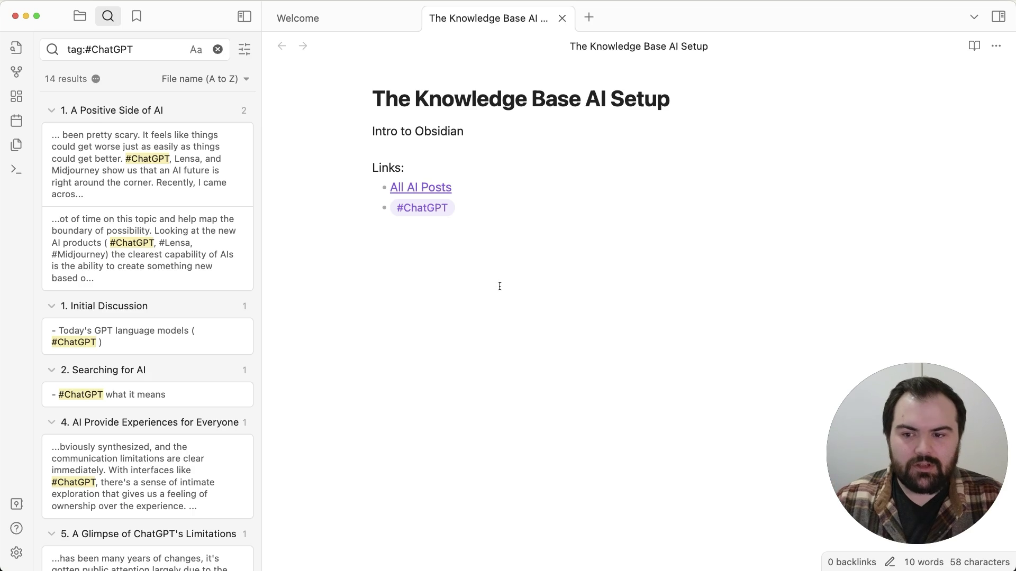
pyautogui.click(217, 49)
# - Clear the ChatGPT search and add a 'Smart Connections' line below the links
pyautogui.click(369, 144)
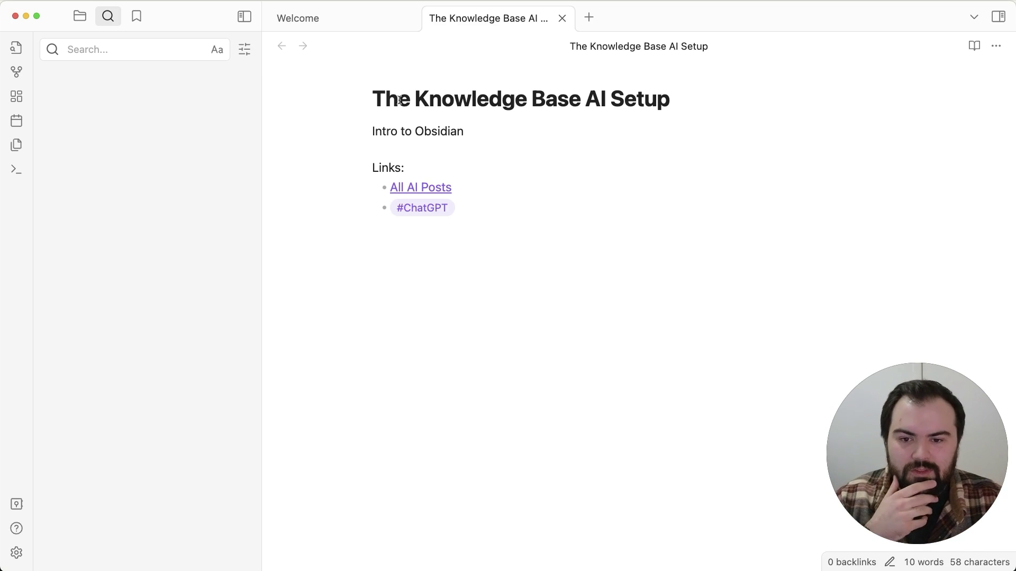
pyautogui.click(456, 239)
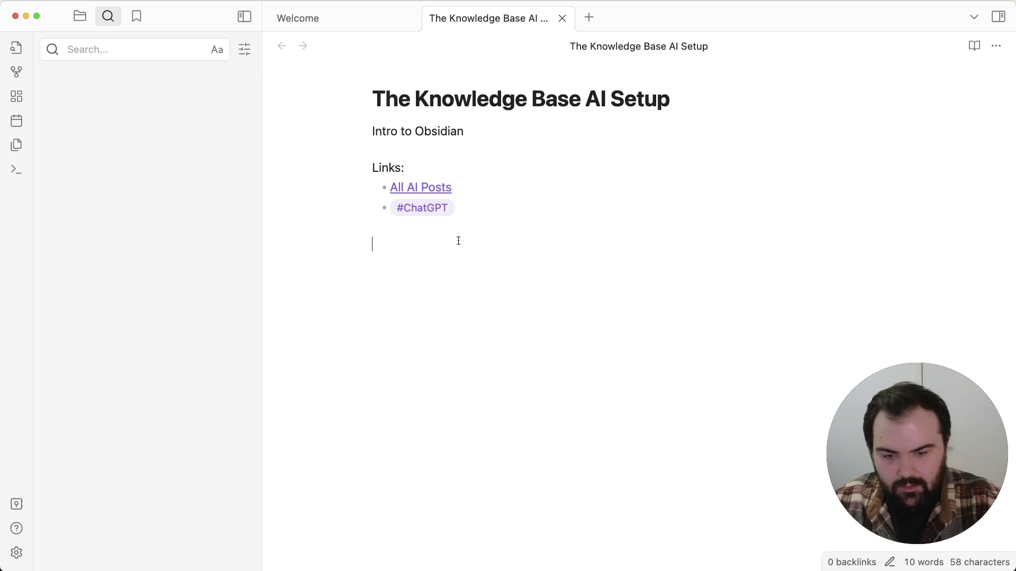
pyautogui.write('Smar')
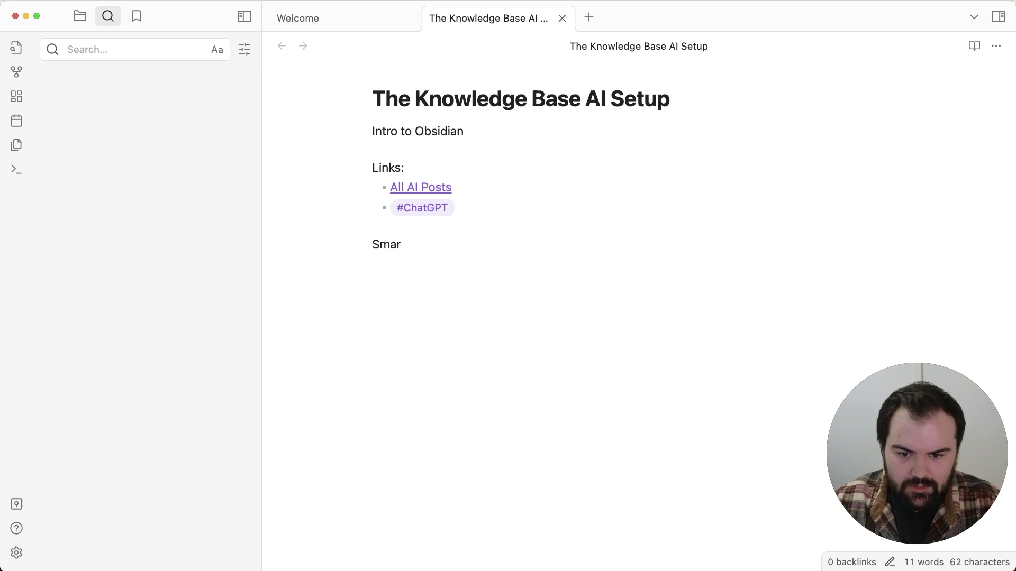
pyautogui.write('t Connections')
pyautogui.press('Return')
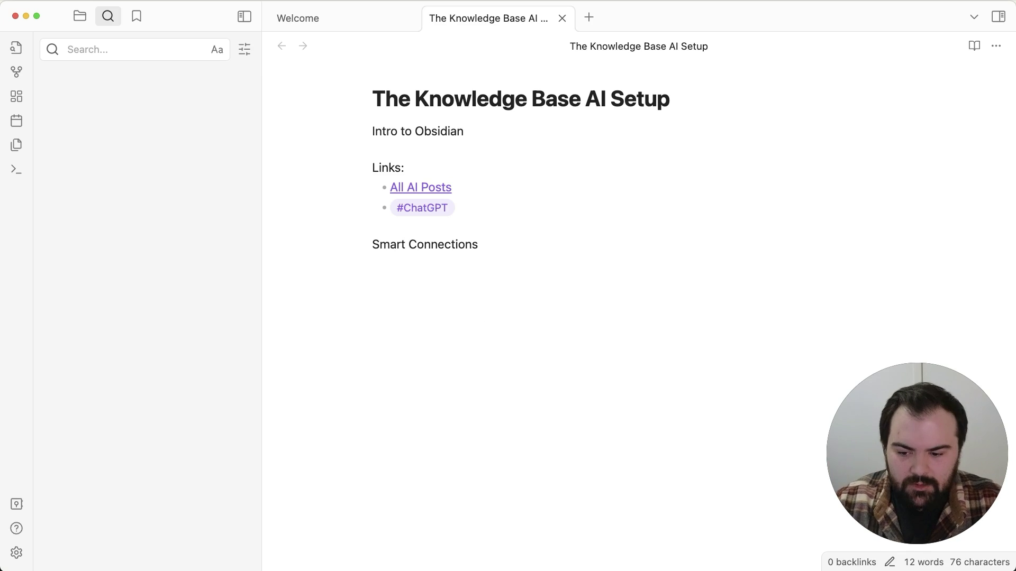
# - Turn on community plugins in Obsidian settings
pyautogui.click(17, 553)
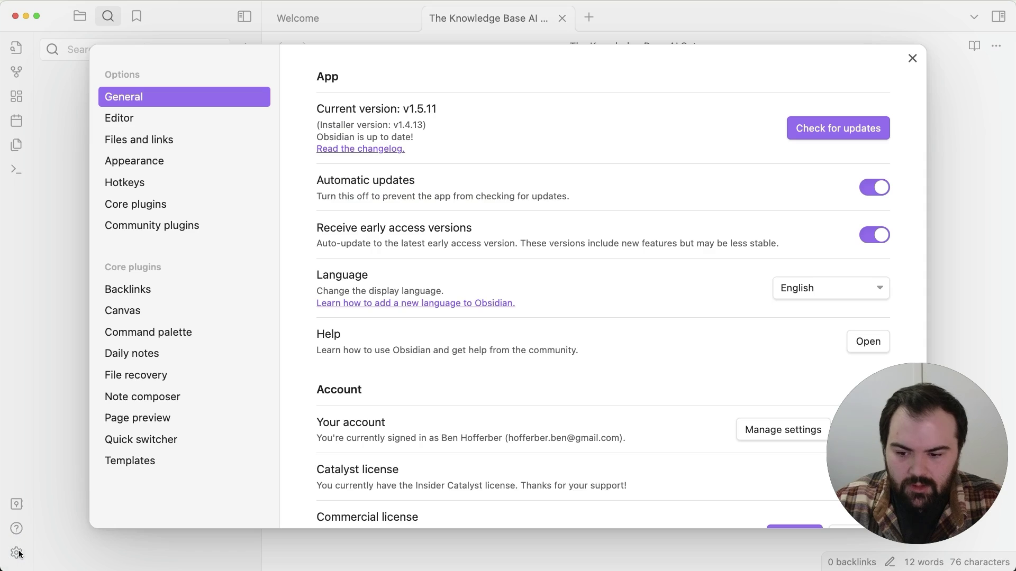
pyautogui.click(149, 223)
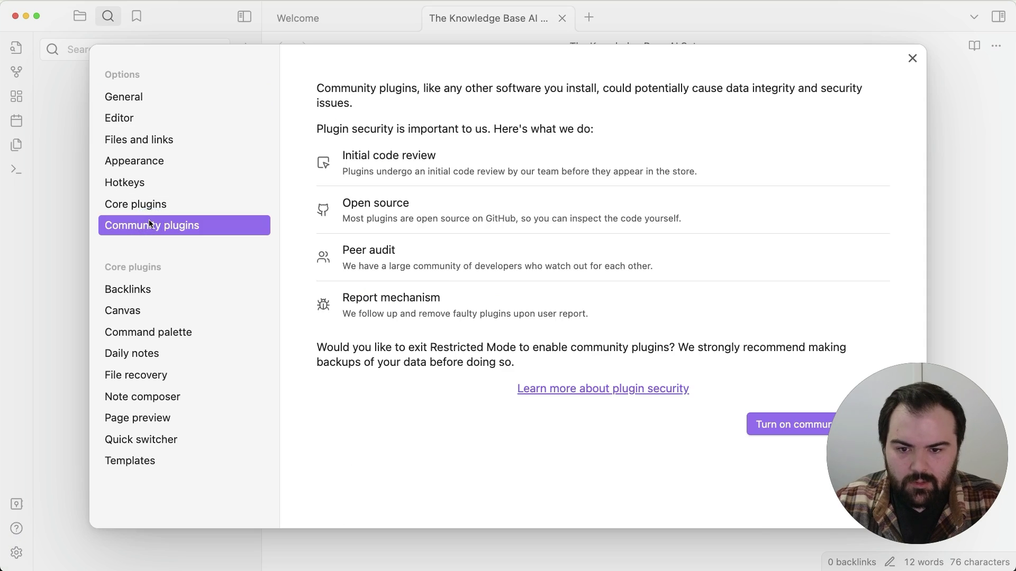
pyautogui.click(782, 427)
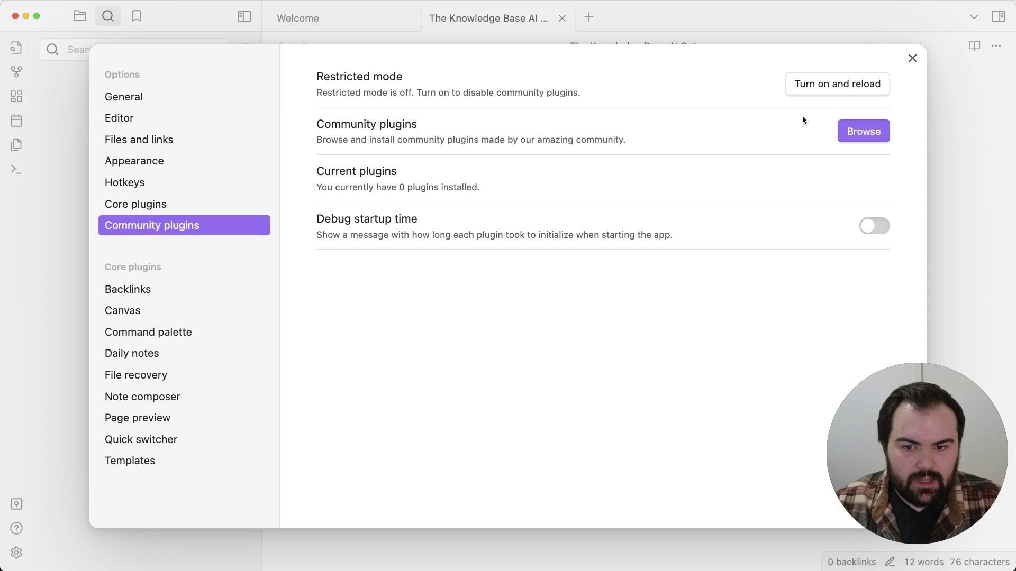
# - Install the Smart Connections plugin from the catalogue and open its options
pyautogui.click(860, 133)
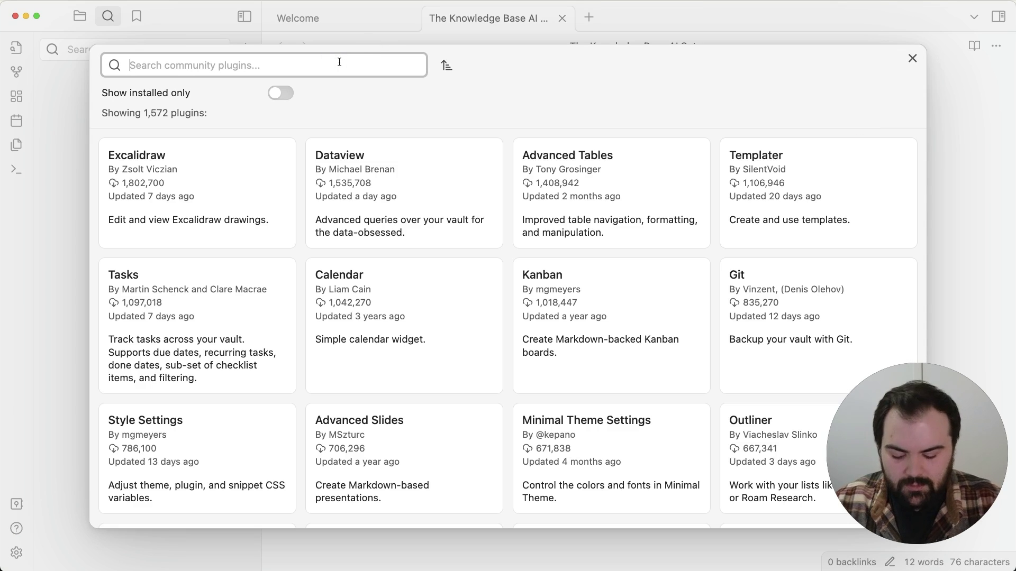
pyautogui.write('smart conne')
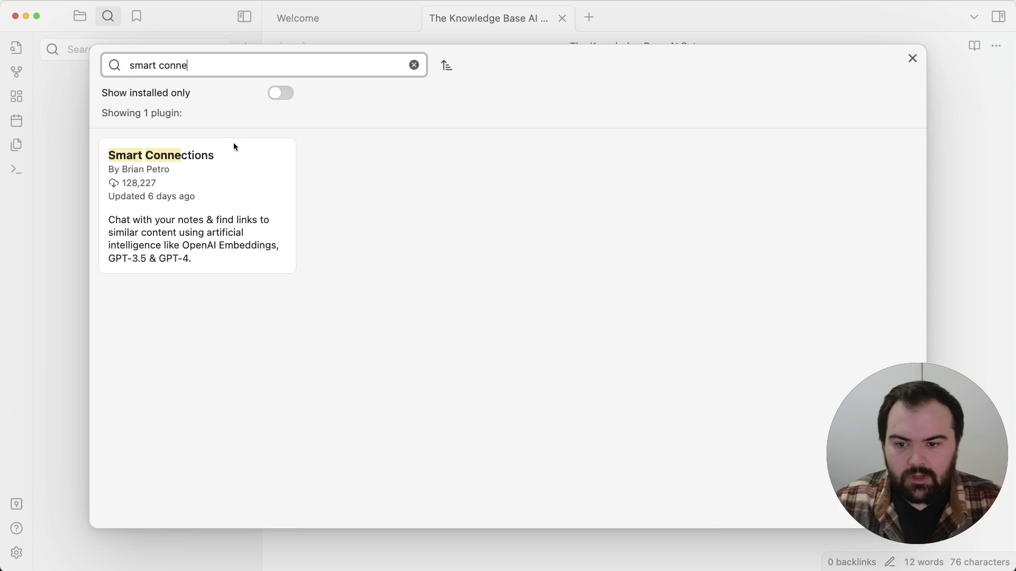
pyautogui.click(188, 174)
pyautogui.click(378, 284)
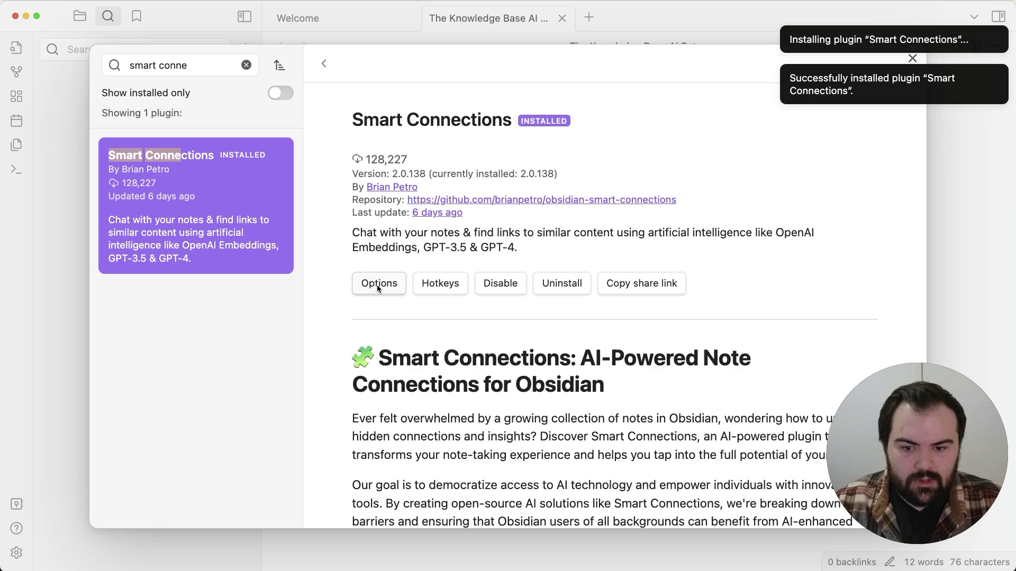
pyautogui.click(379, 286)
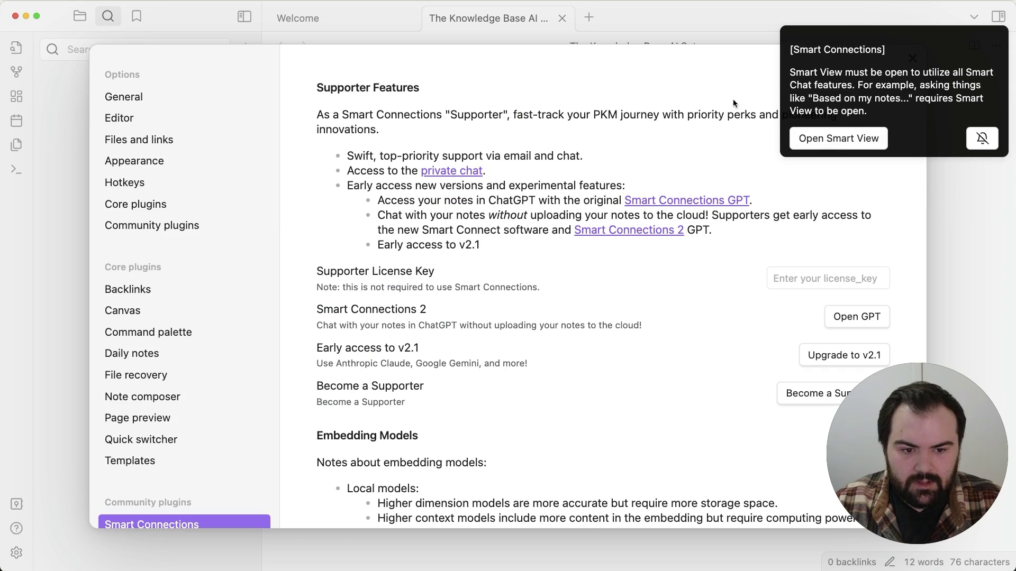
pyautogui.scroll(-2, 493, 374)
pyautogui.scroll(-2, 494, 374)
pyautogui.scroll(-8, 493, 375)
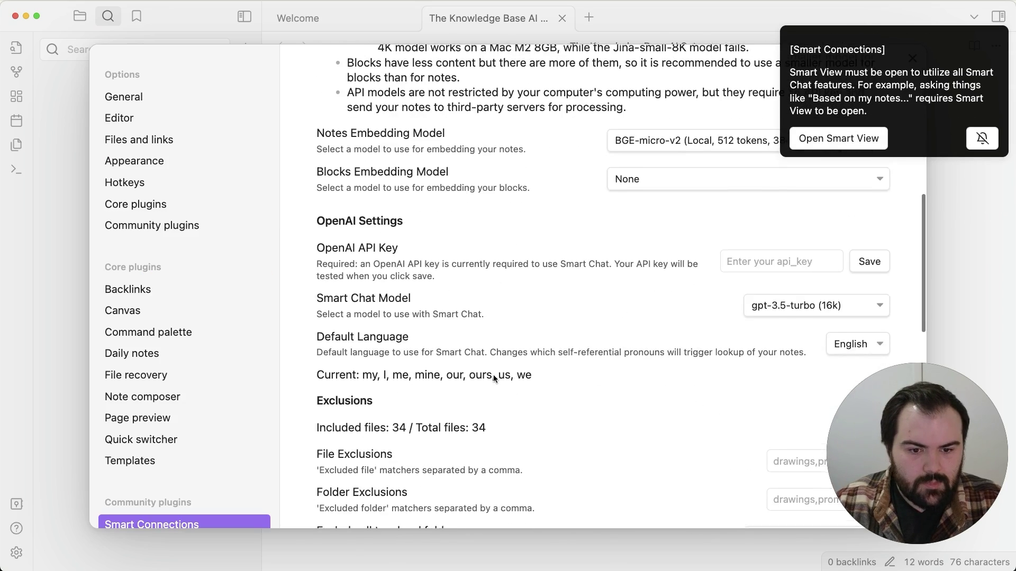
pyautogui.scroll(2, 493, 375)
pyautogui.scroll(1, 493, 375)
pyautogui.scroll(2, 493, 374)
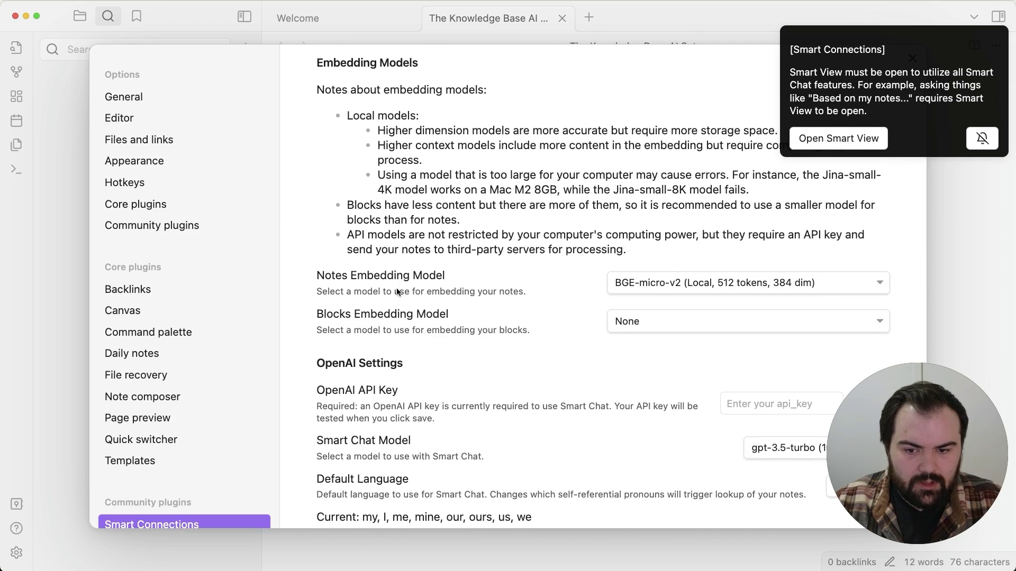
pyautogui.scroll(5, 529, 194)
pyautogui.scroll(3, 531, 197)
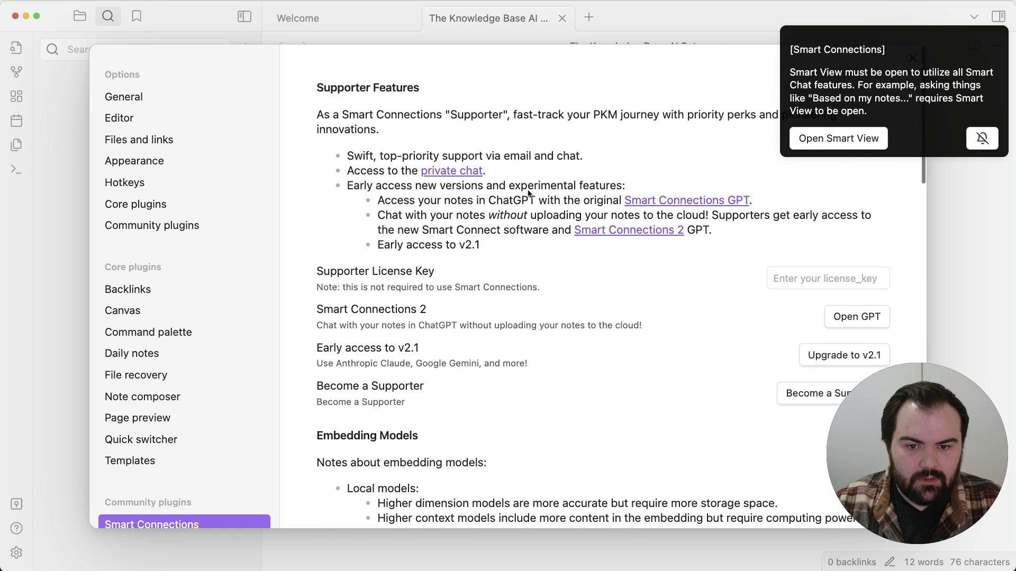
pyautogui.scroll(-1, 555, 155)
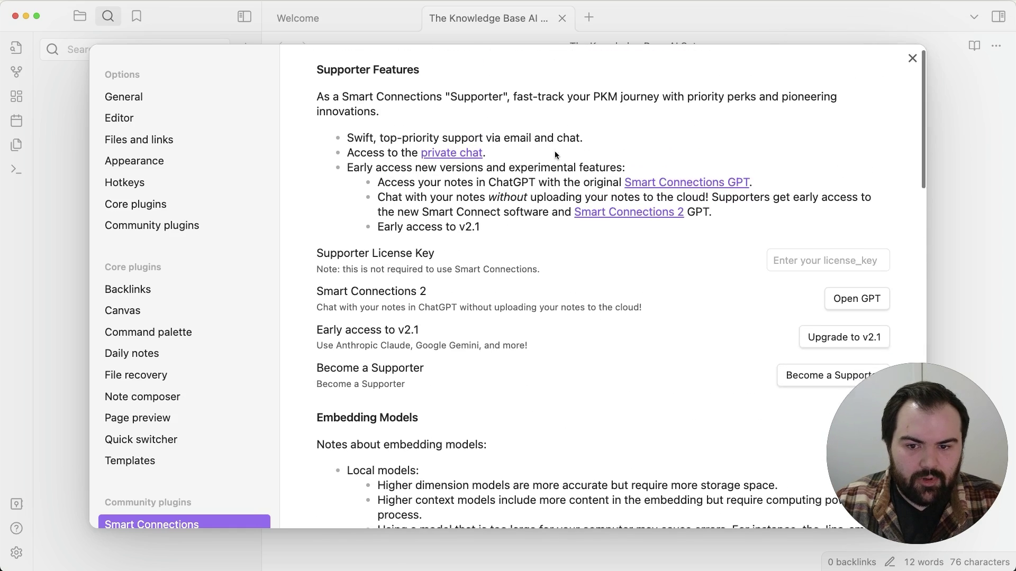
pyautogui.scroll(-5, 466, 379)
pyautogui.scroll(-3, 466, 379)
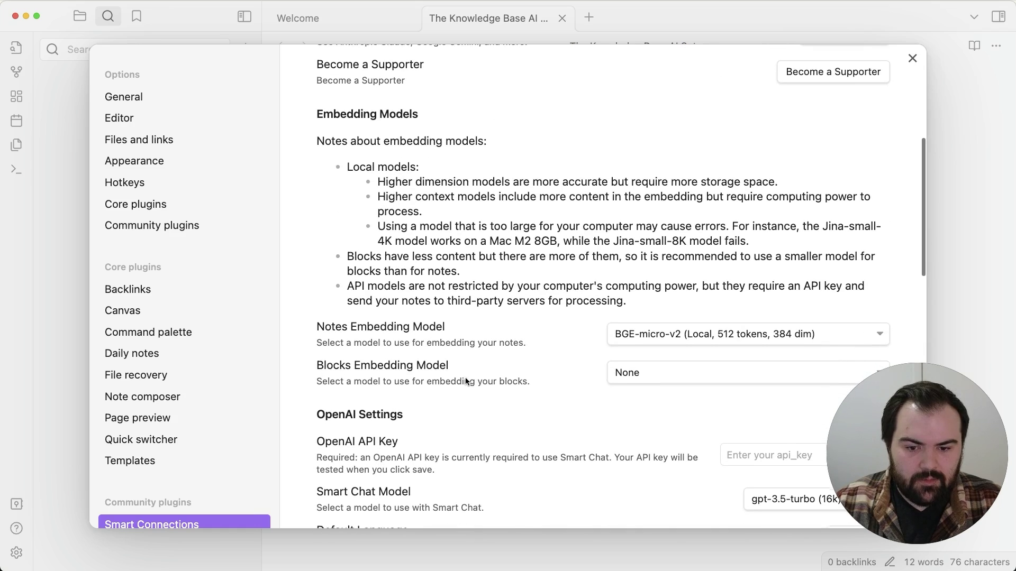
pyautogui.scroll(-1, 466, 380)
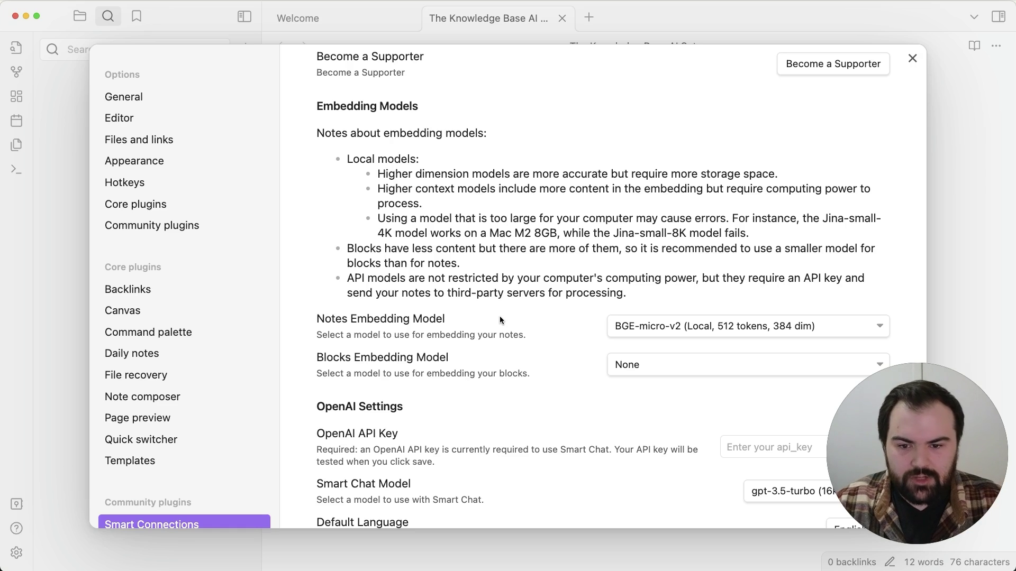
# - Use Jina-v2-small-8K for note and block embeddings and start embedding all 34 notes
pyautogui.click(665, 326)
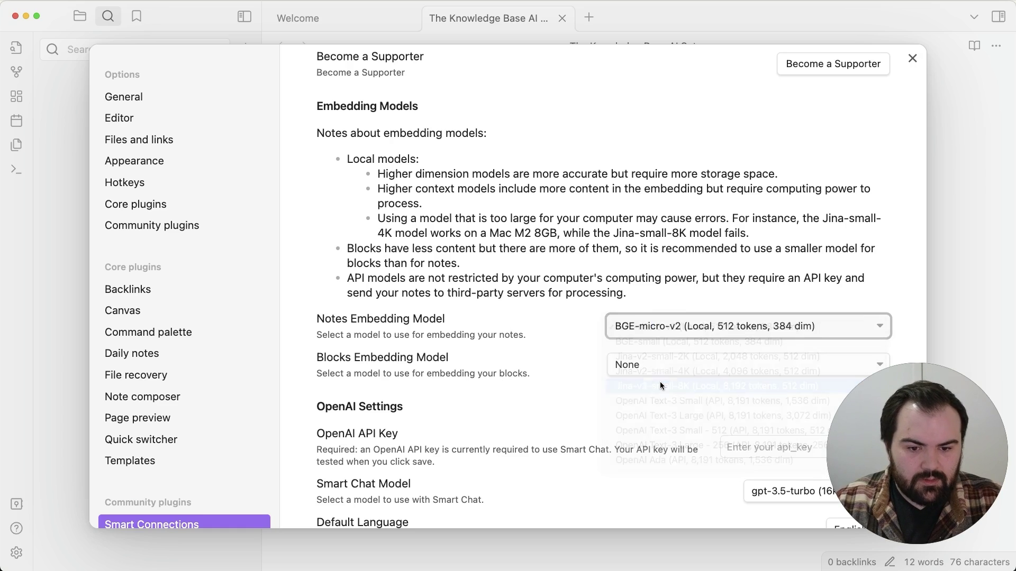
pyautogui.click(660, 385)
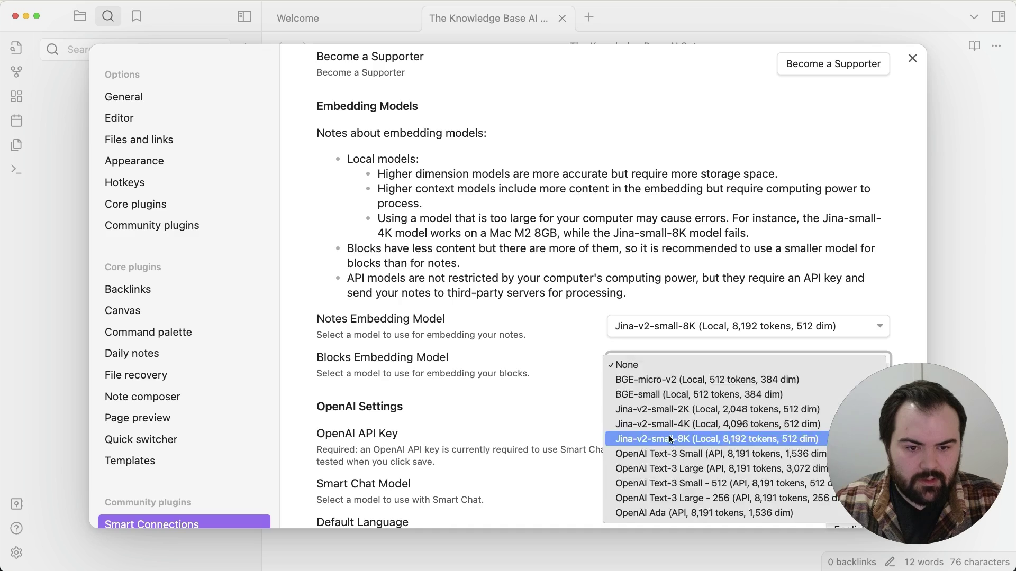
pyautogui.click(669, 436)
pyautogui.click(592, 310)
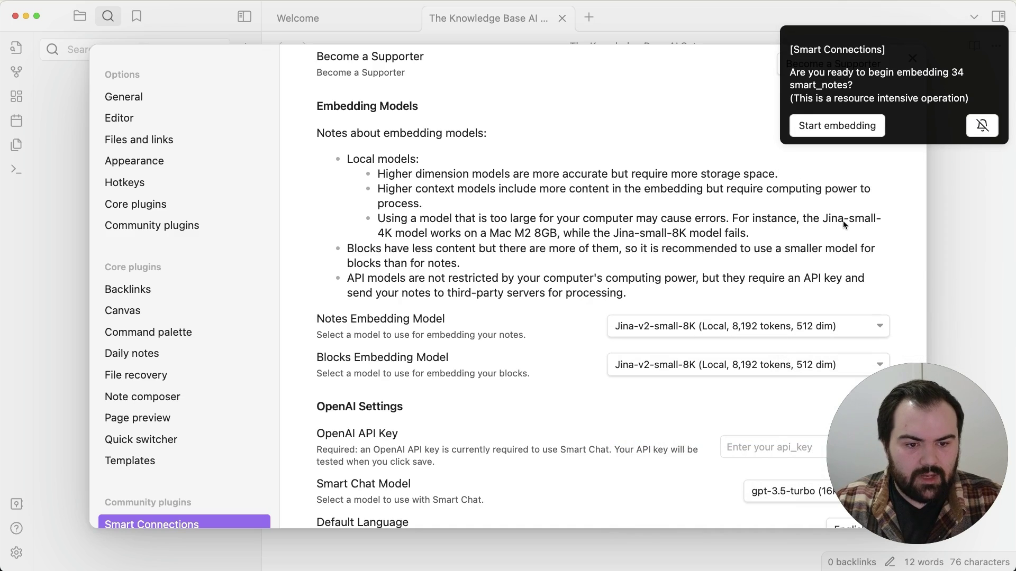
pyautogui.click(832, 127)
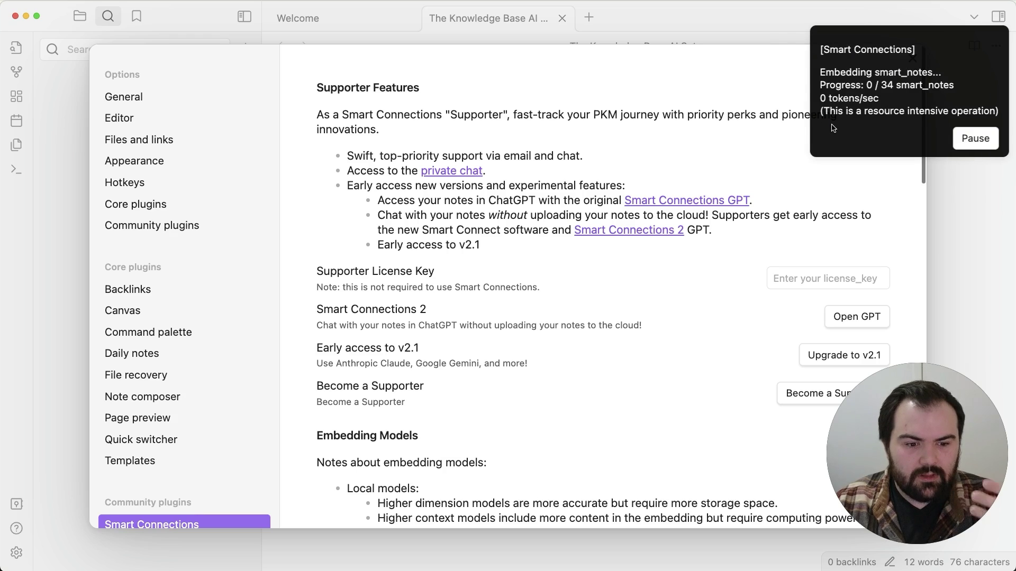
# - Set the Smart Chat model to gpt-4 and close settings
pyautogui.scroll(-7, 430, 110)
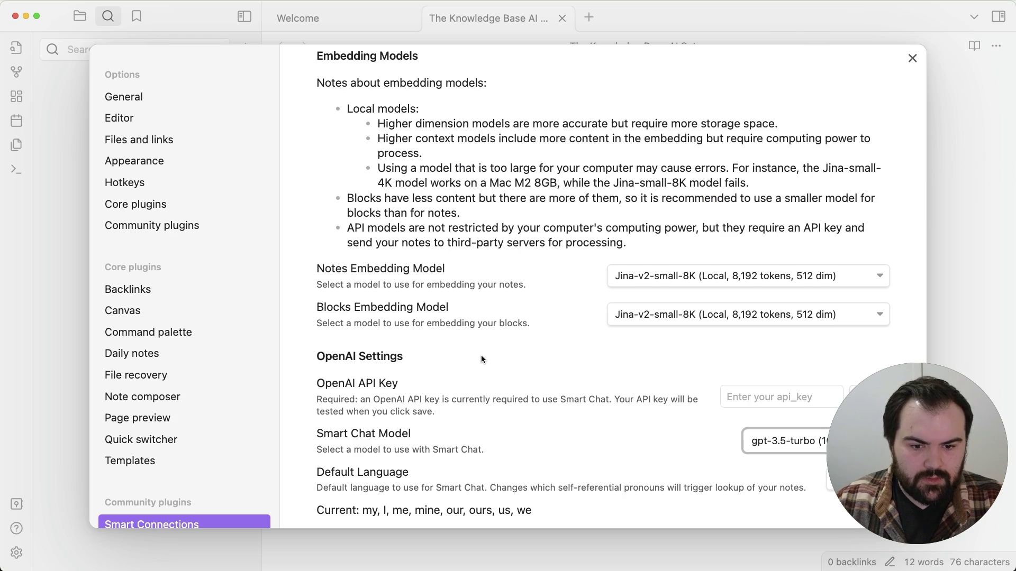
pyautogui.scroll(-1, 481, 359)
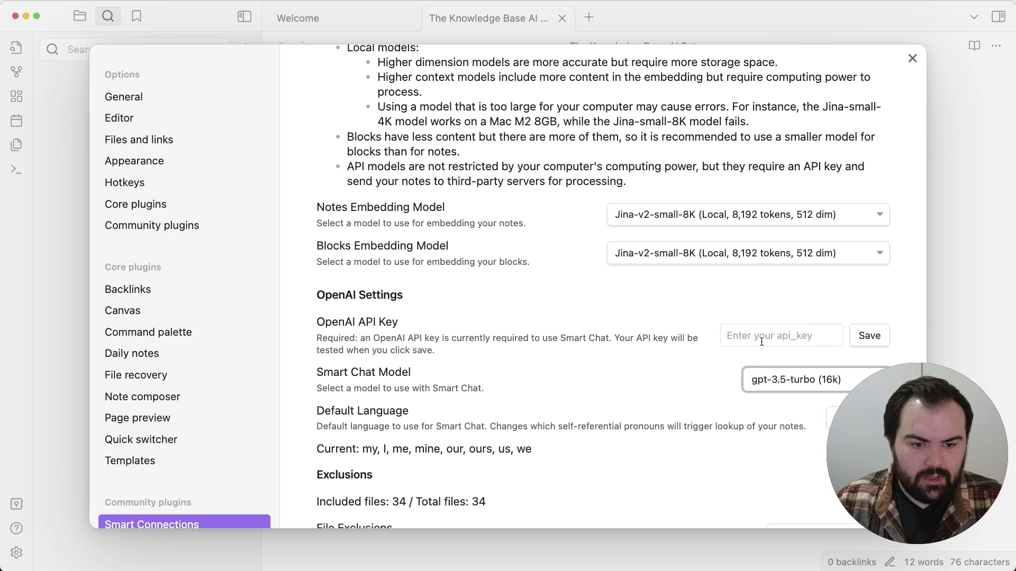
pyautogui.scroll(-3, 551, 306)
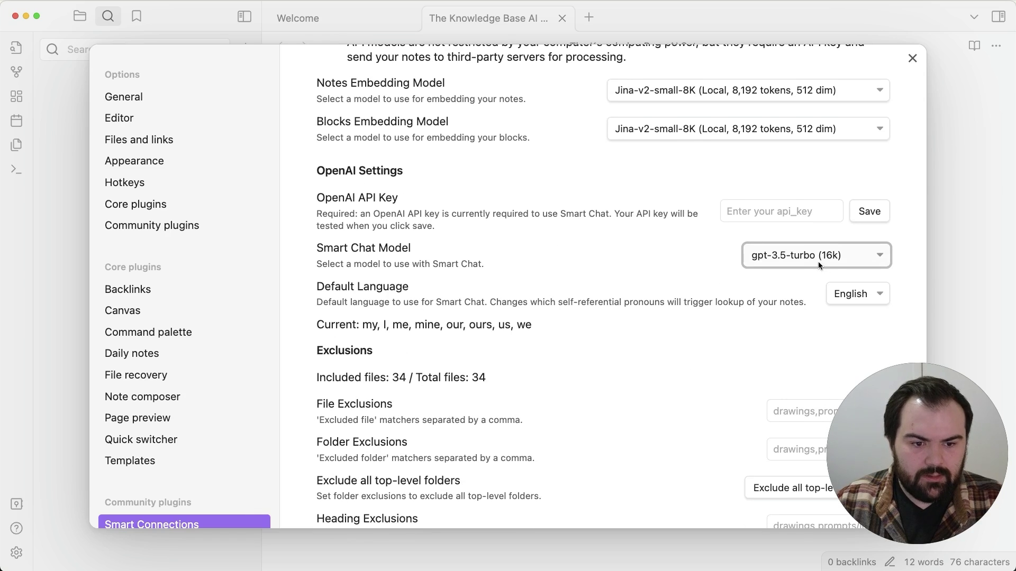
pyautogui.click(806, 276)
pyautogui.scroll(-1, 636, 268)
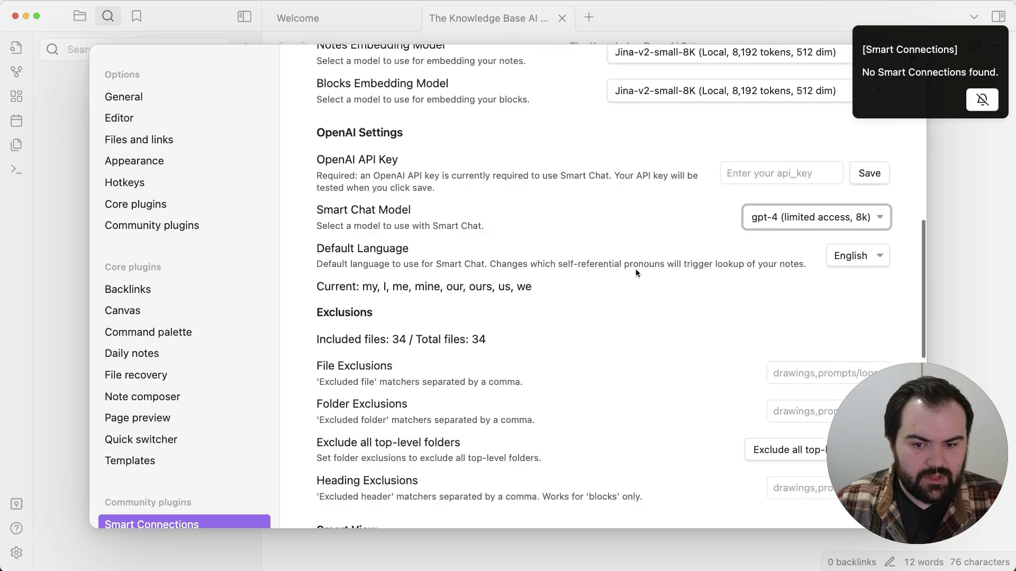
pyautogui.scroll(-2, 636, 269)
pyautogui.scroll(-5, 636, 269)
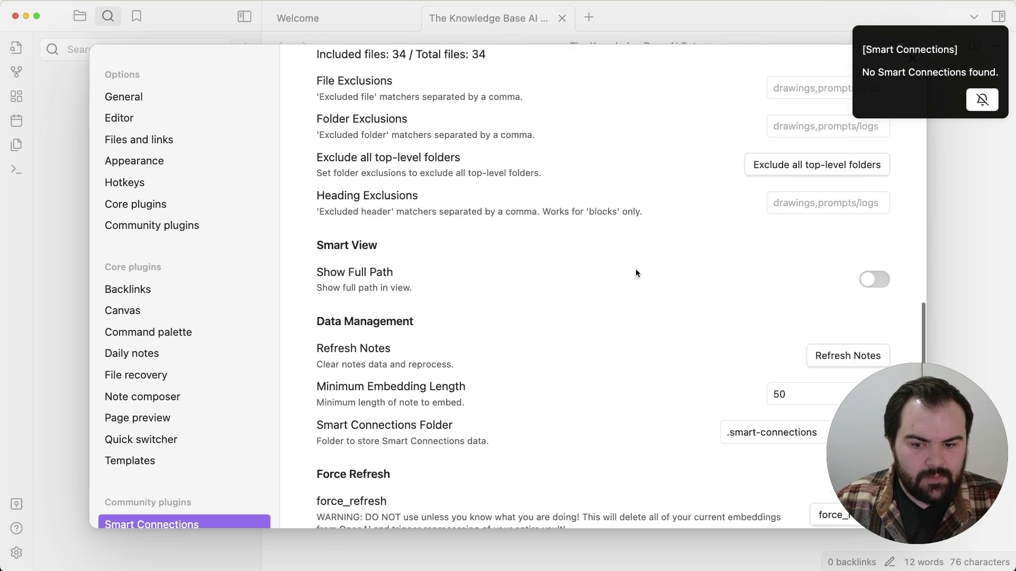
pyautogui.scroll(-1, 636, 273)
pyautogui.press('Escape')
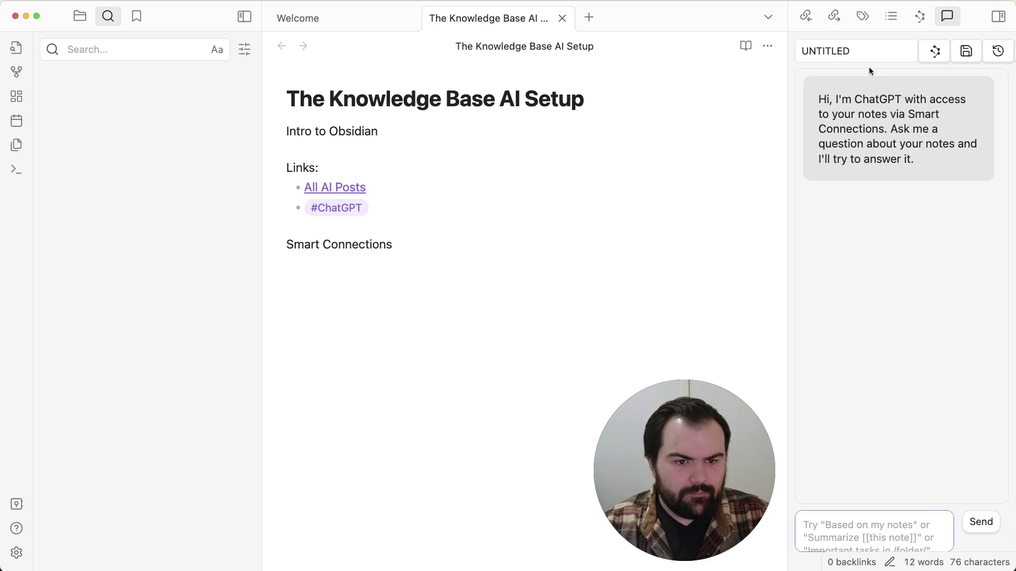
# - Show the Smart Connections related-notes view and collapse the All AI Posts results
pyautogui.click(922, 19)
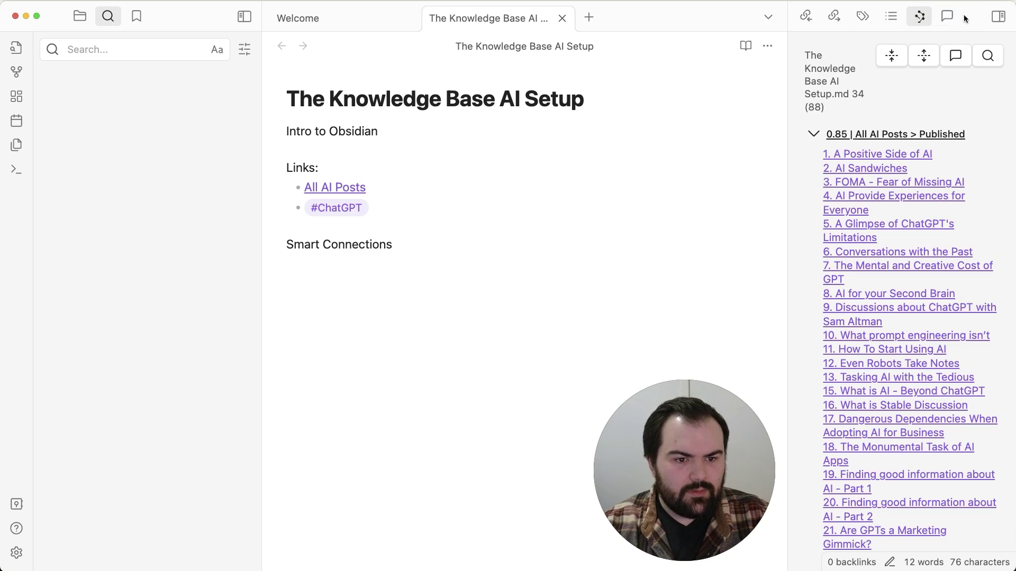
pyautogui.click(947, 19)
pyautogui.click(920, 18)
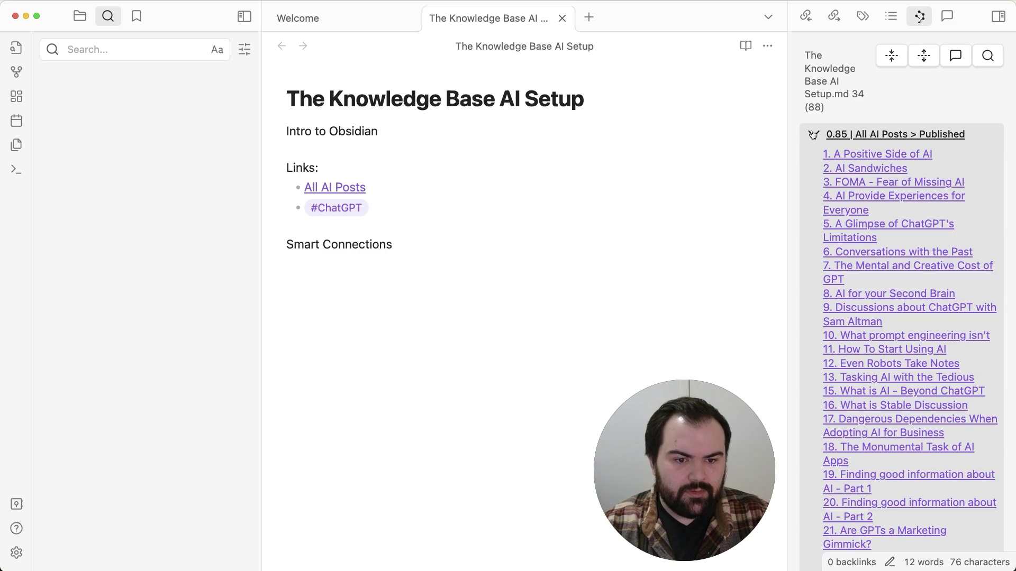
pyautogui.click(813, 134)
pyautogui.click(813, 157)
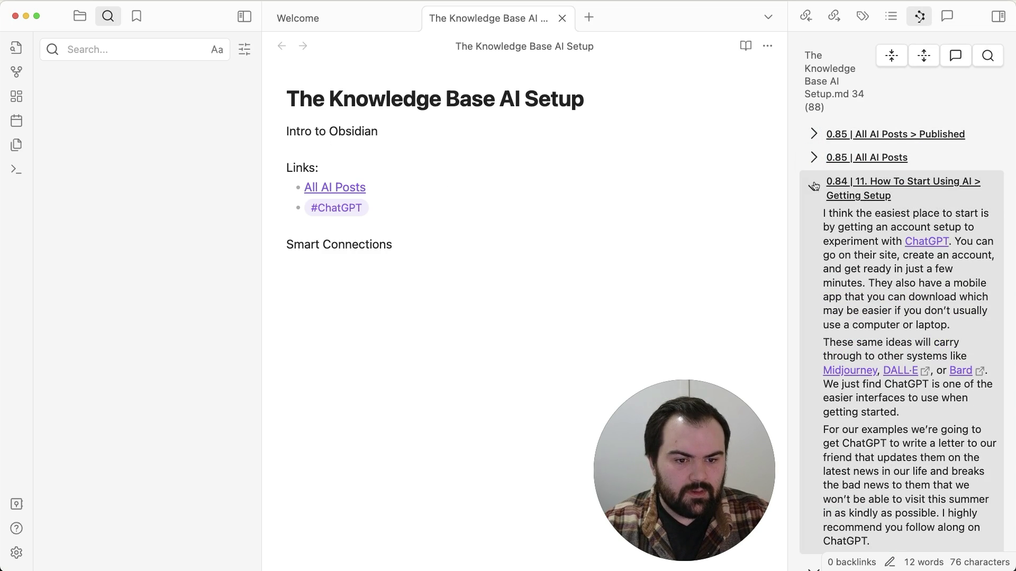
# - Open the note '8. AI for your Second Brain' and read through it
pyautogui.click(79, 16)
pyautogui.click(131, 303)
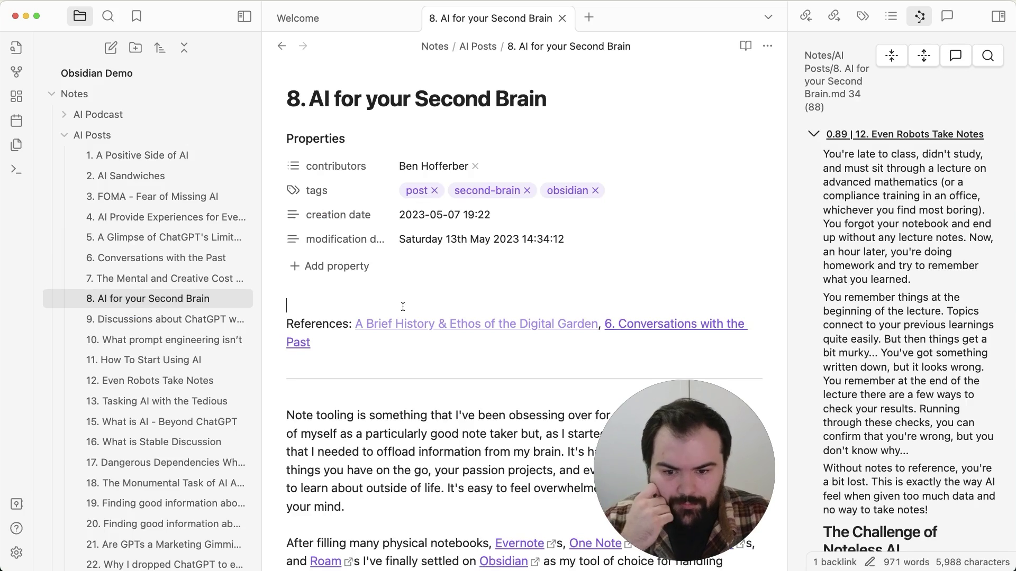
pyautogui.scroll(-2, 404, 301)
pyautogui.scroll(-3, 402, 306)
pyautogui.scroll(-1, 405, 317)
pyautogui.scroll(-1, 407, 328)
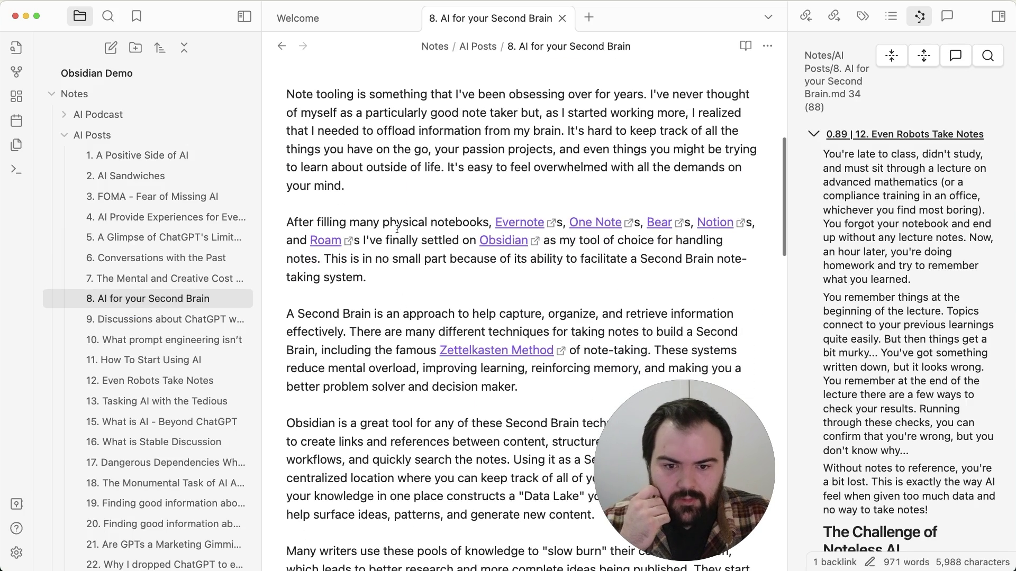
pyautogui.scroll(-1, 414, 352)
pyautogui.scroll(-2, 414, 352)
pyautogui.scroll(7, 414, 352)
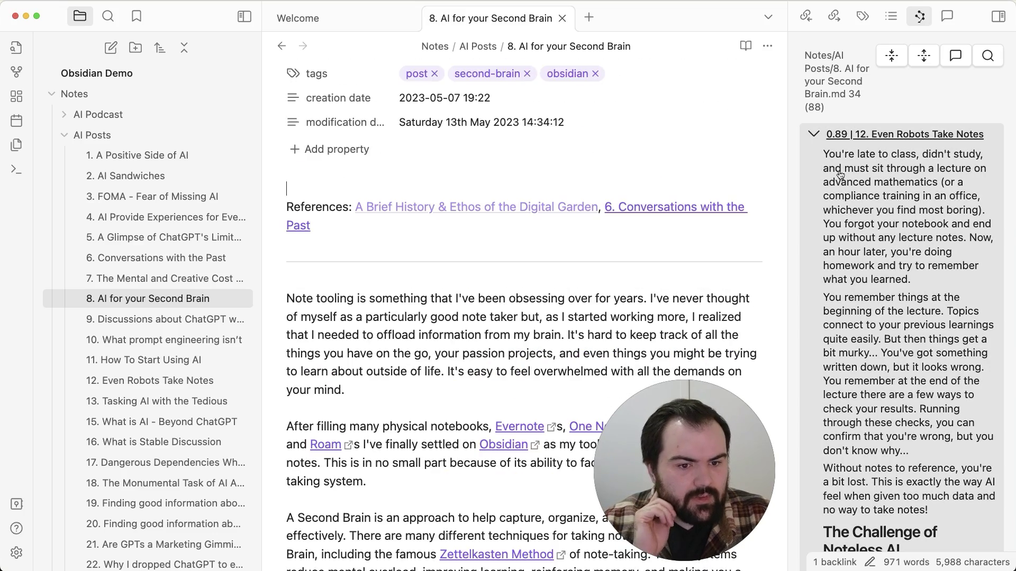
pyautogui.scroll(-2, 859, 346)
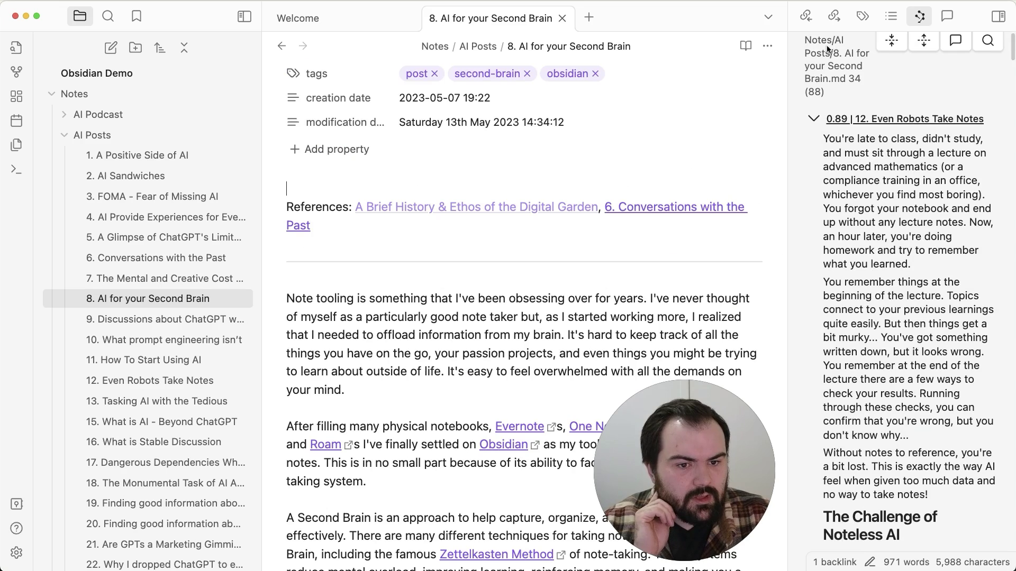
pyautogui.scroll(-3, 886, 295)
pyautogui.scroll(-6, 886, 295)
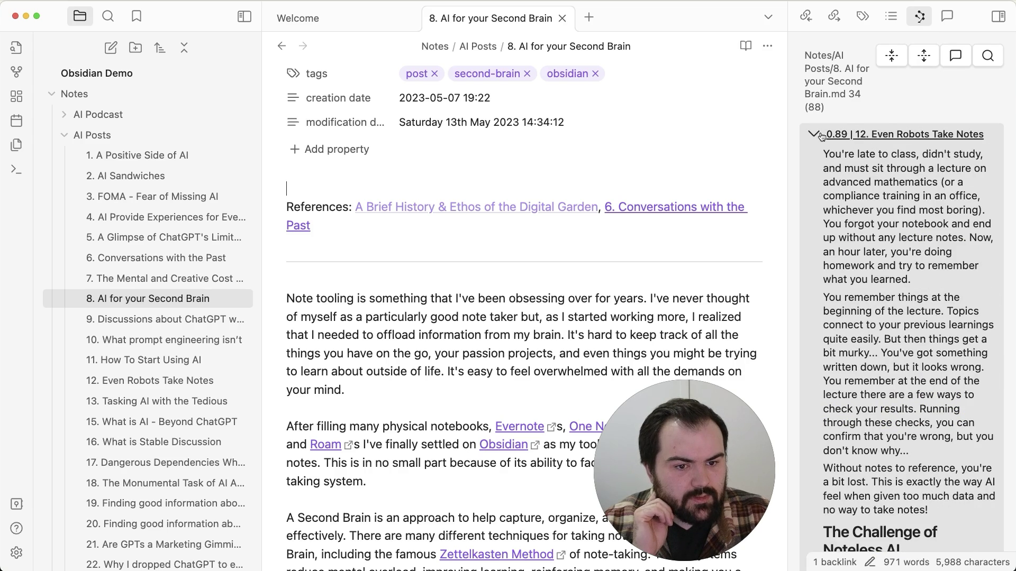
pyautogui.scroll(4, 768, 75)
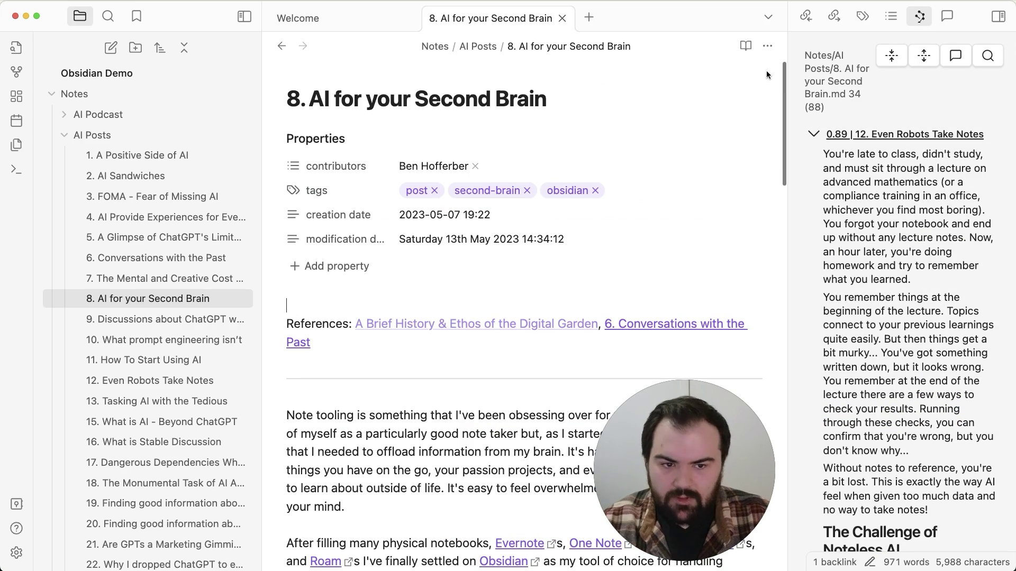
# - Preview the '18. The Monumental Task' and '6. Conversations with the Past' results, then show Smart Chat
pyautogui.click(813, 133)
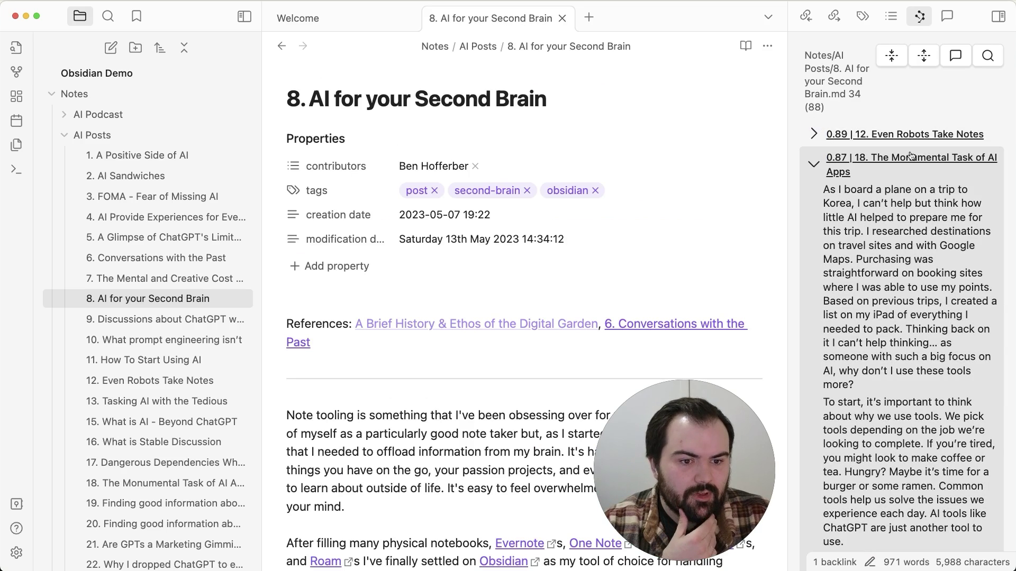
pyautogui.click(813, 164)
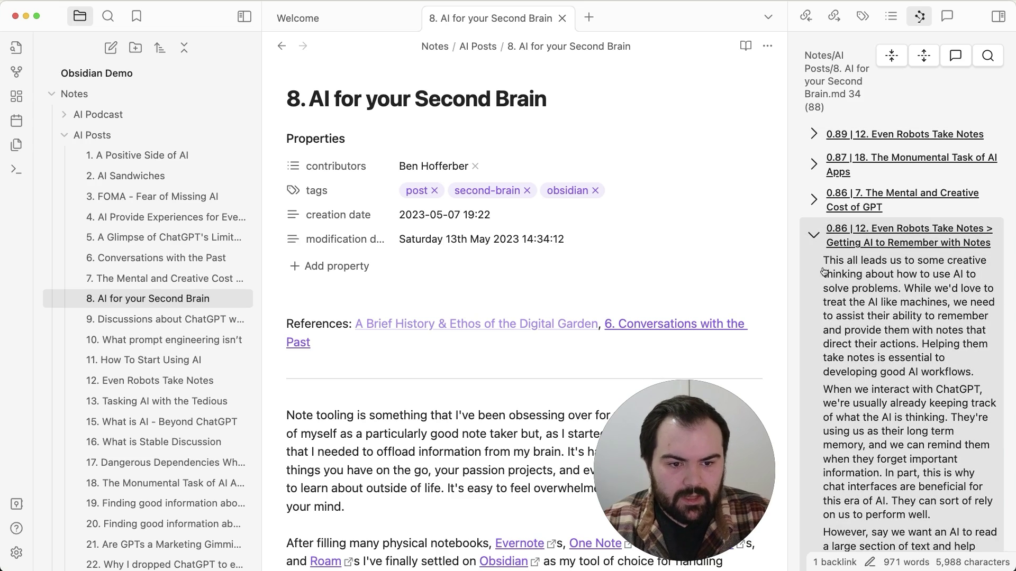
pyautogui.click(815, 233)
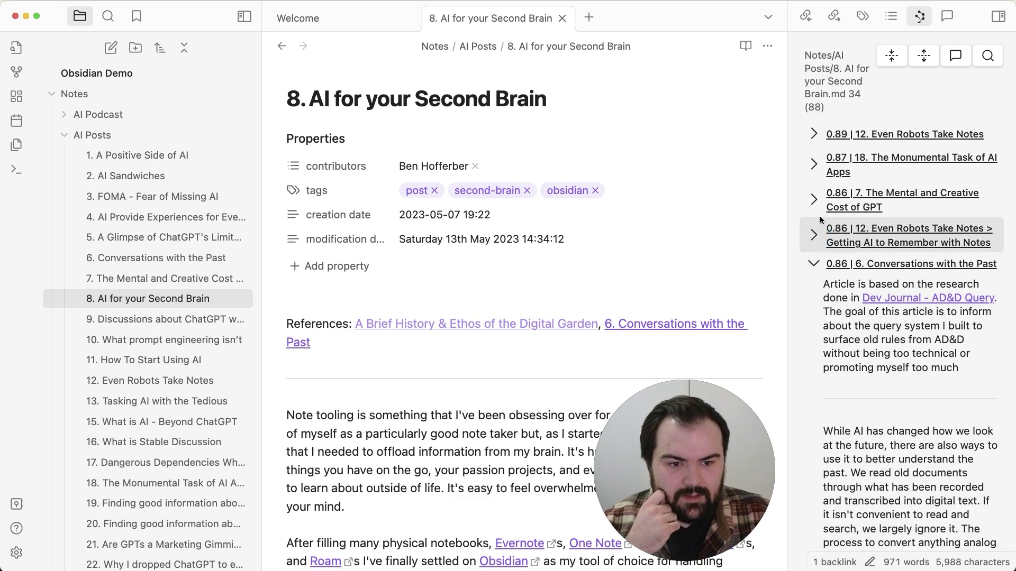
pyautogui.click(944, 19)
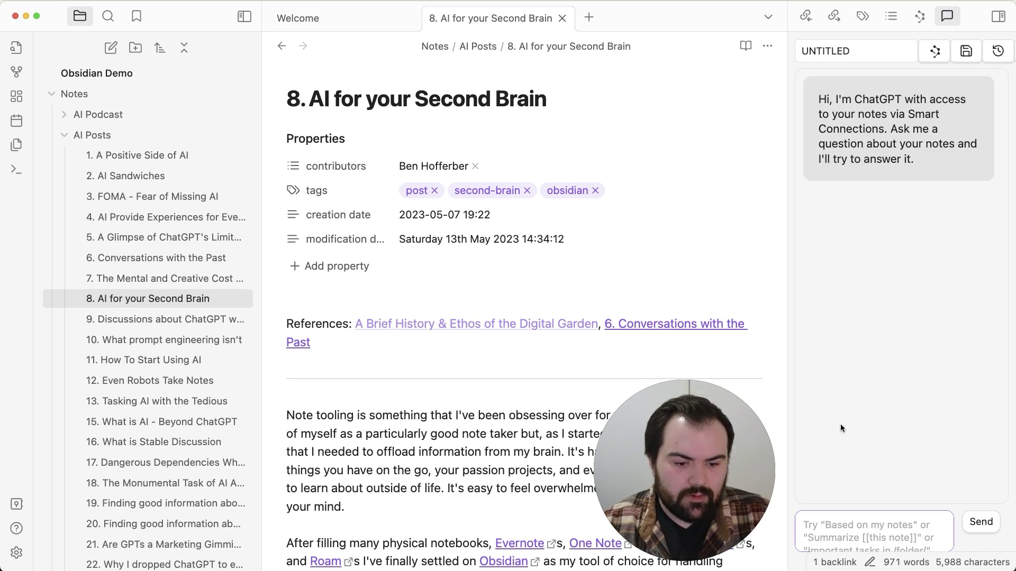
# - Ask Smart Chat a 'What…' question about your views on Obsidian and AI tools
pyautogui.click(845, 537)
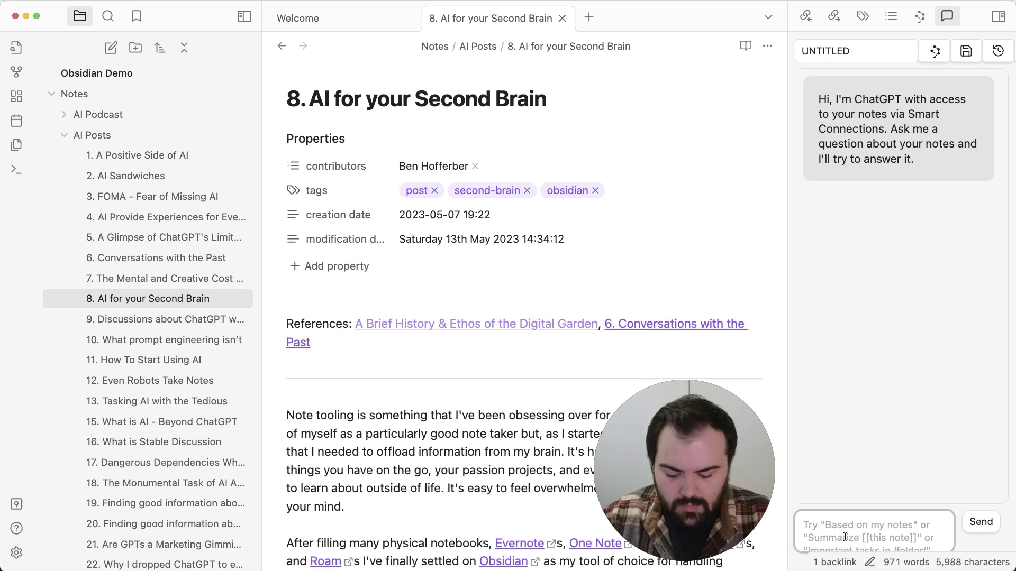
pyautogui.write('What are my thoughts about using Obsidian with AI tools?')
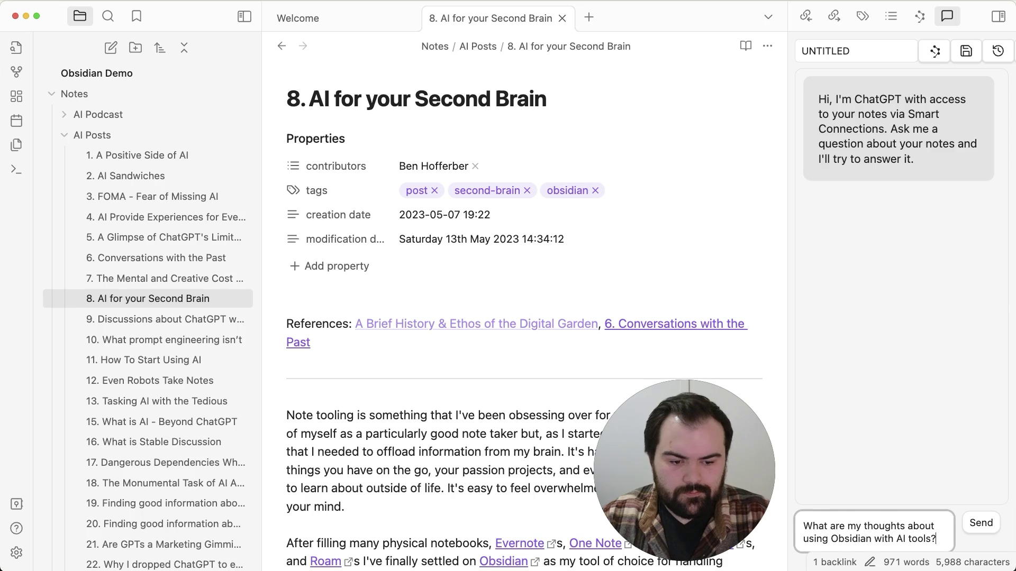
pyautogui.press('Return')
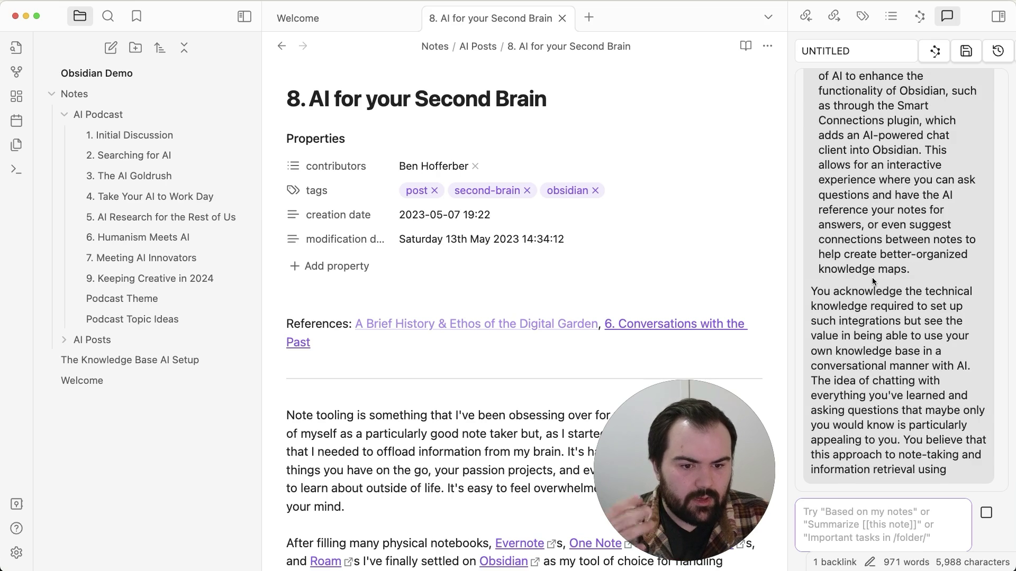
pyautogui.scroll(3, 845, 132)
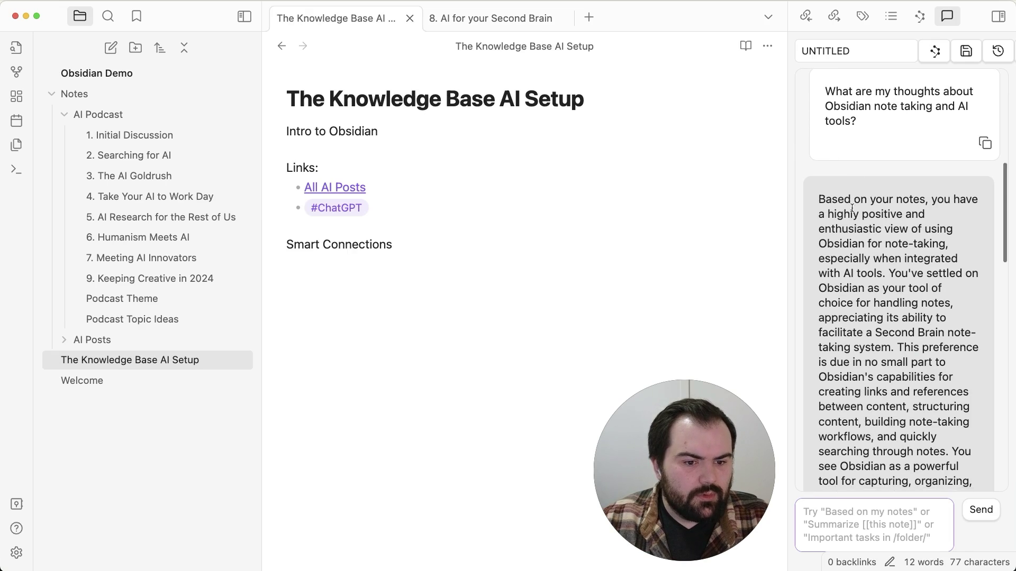
# - Copy the chat's answer and paste it below Smart Connections in the note
pyautogui.scroll(-4, 851, 208)
pyautogui.scroll(-1, 905, 316)
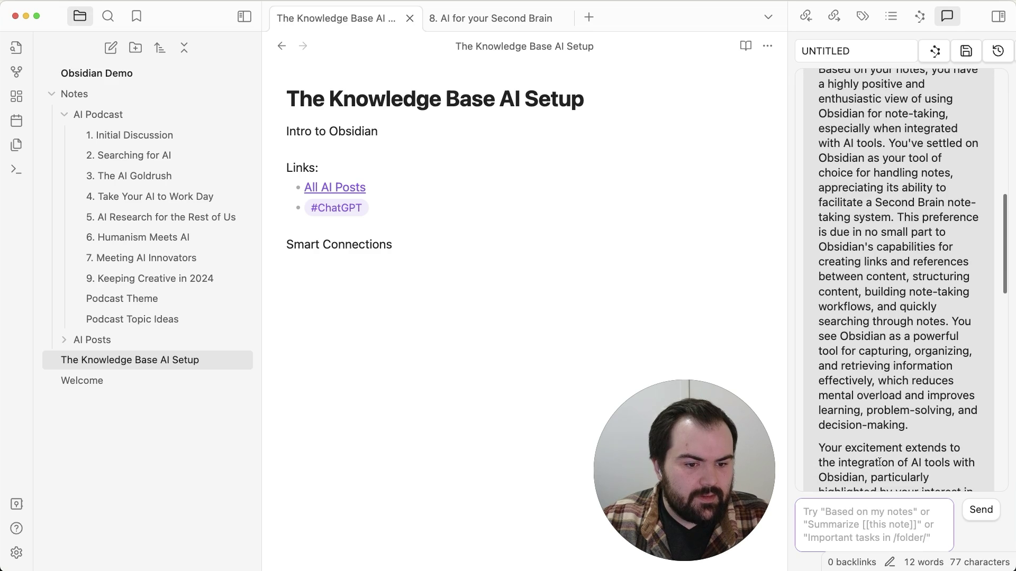
pyautogui.scroll(-5, 901, 353)
pyautogui.scroll(-10, 921, 386)
pyautogui.scroll(-10, 947, 423)
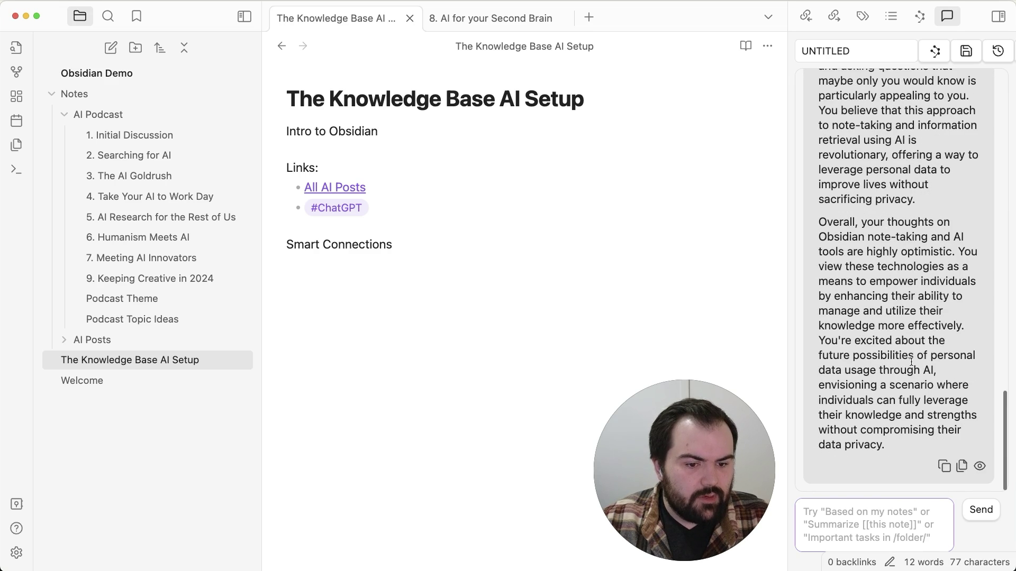
pyautogui.click(945, 470)
pyautogui.click(519, 311)
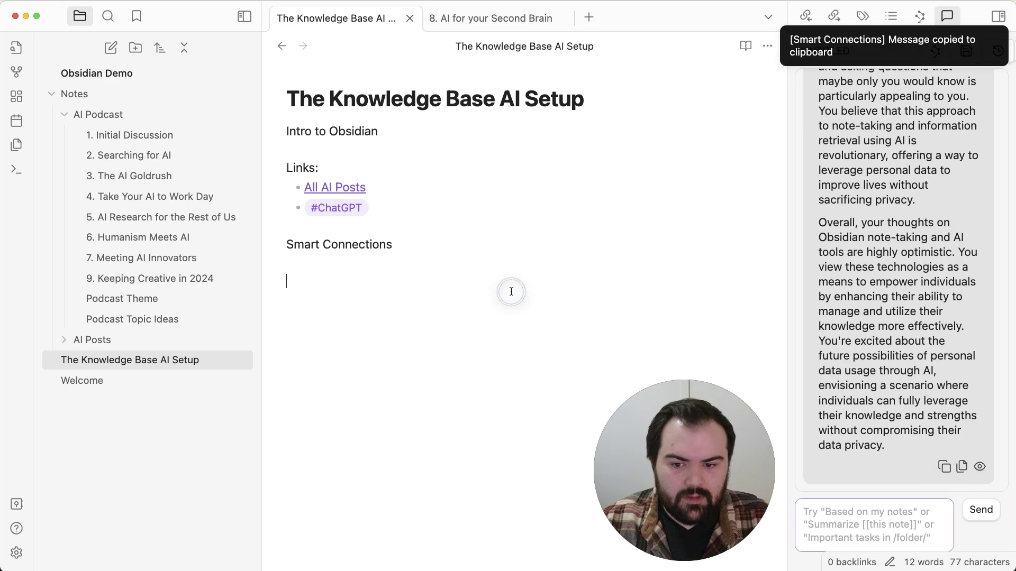
pyautogui.press('super+v')
pyautogui.scroll(10, 523, 307)
pyautogui.scroll(-3, 523, 307)
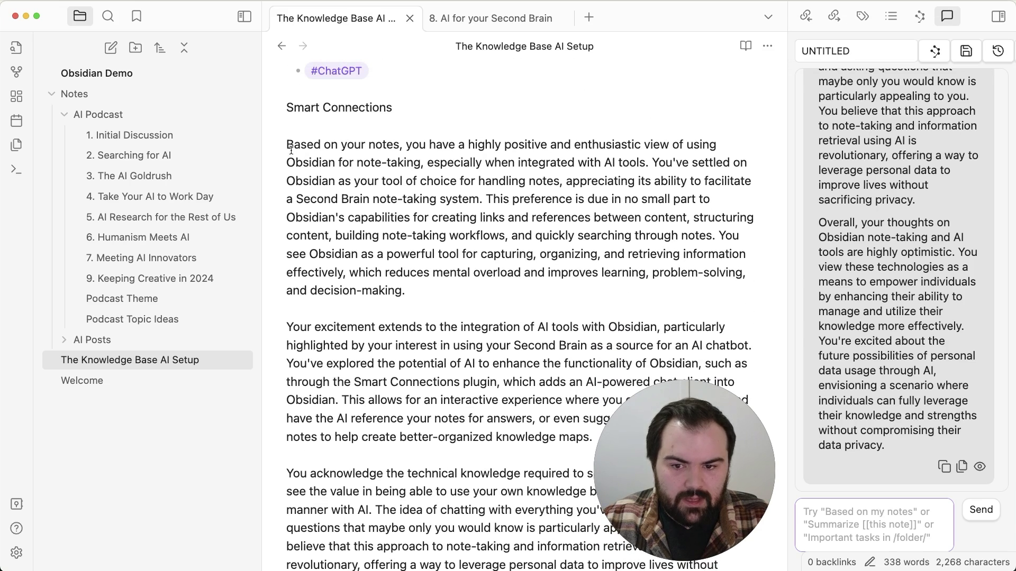
# - Reformat the pasted answer as a blockquote, then copy the answer's source context
pyautogui.click(288, 145)
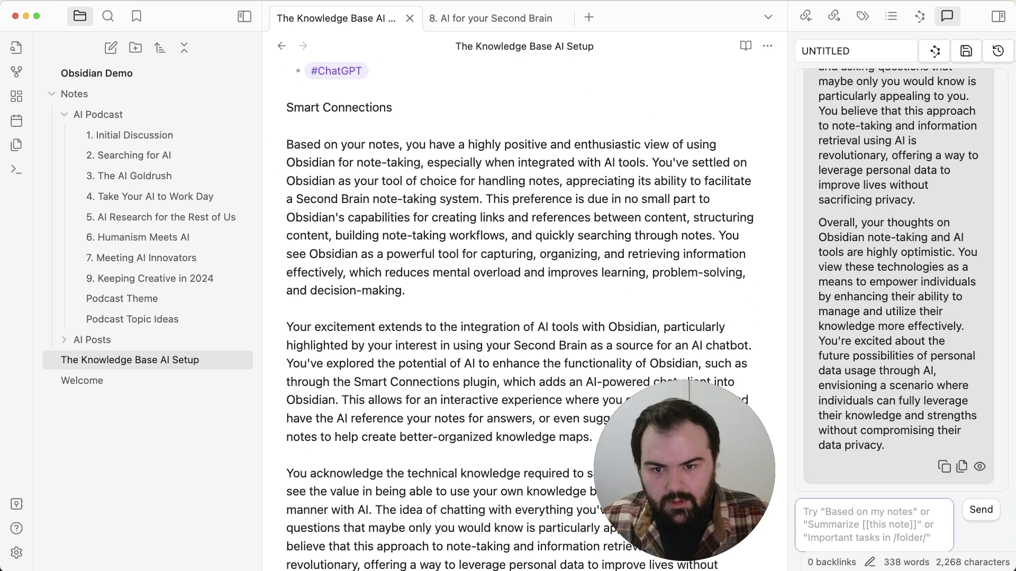
pyautogui.press('super+z')
pyautogui.press('super+shift+z')
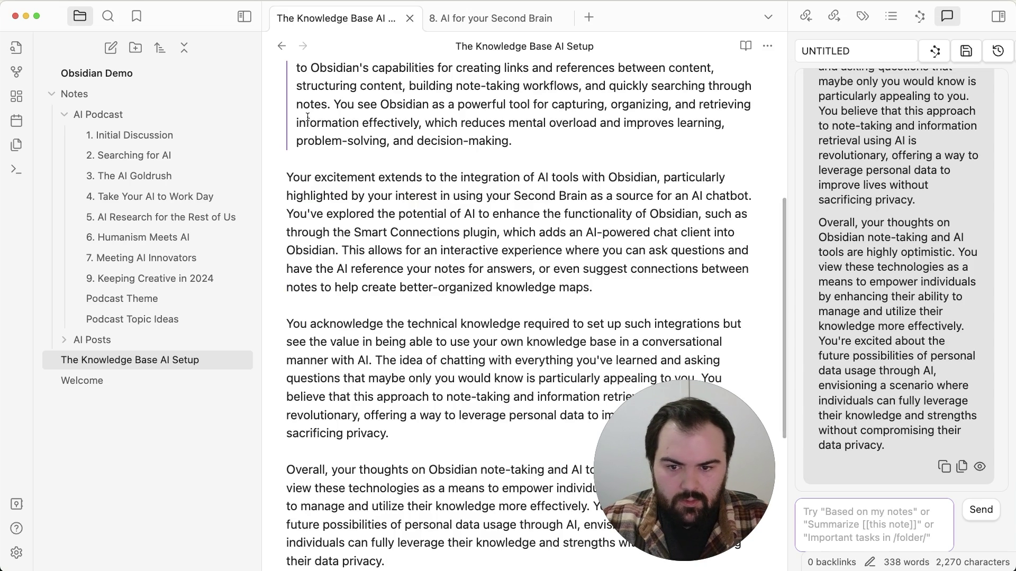
pyautogui.press('super+shift+z')
pyautogui.press('super+shift+z')
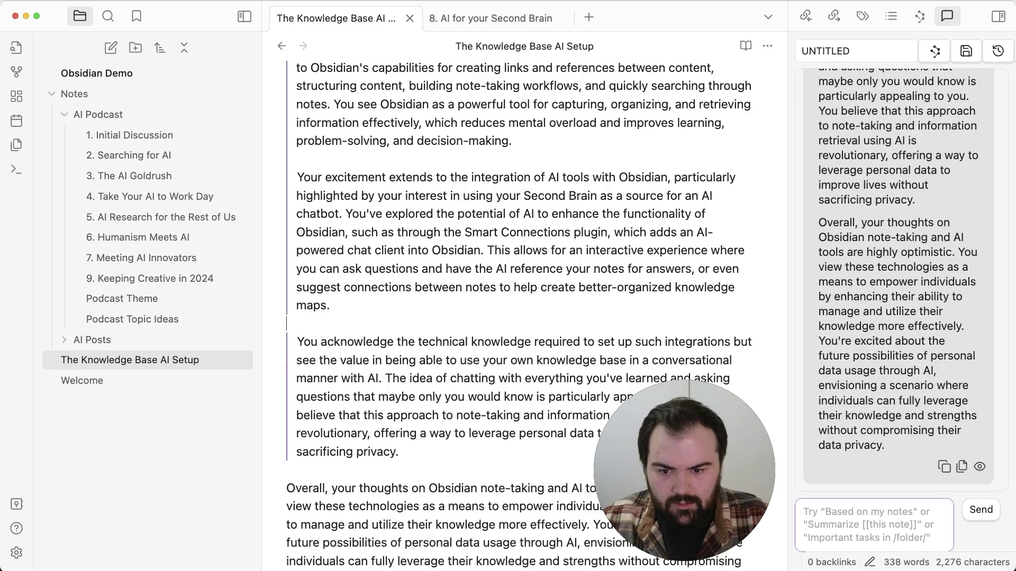
pyautogui.press('super+shift+z')
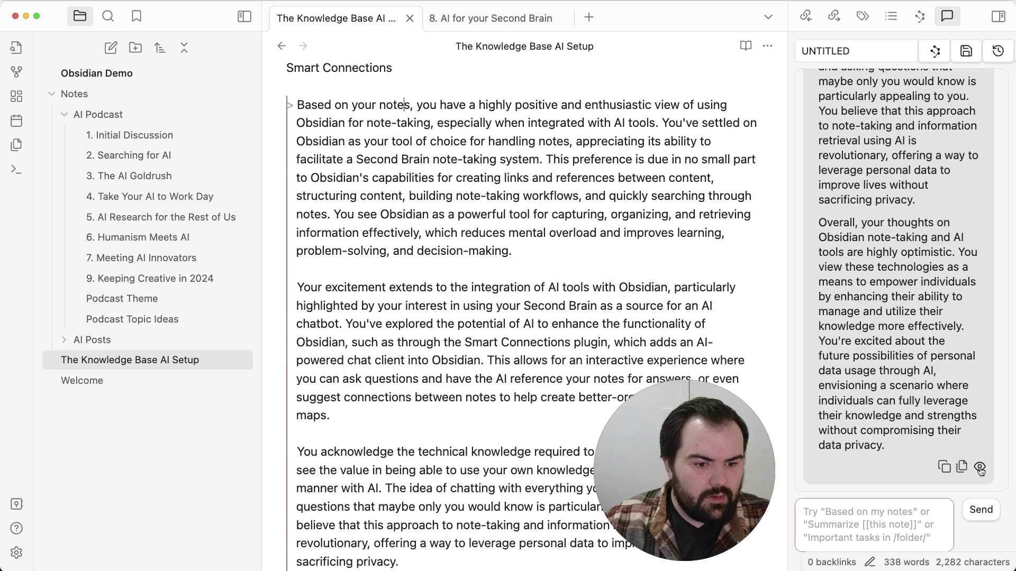
pyautogui.click(961, 468)
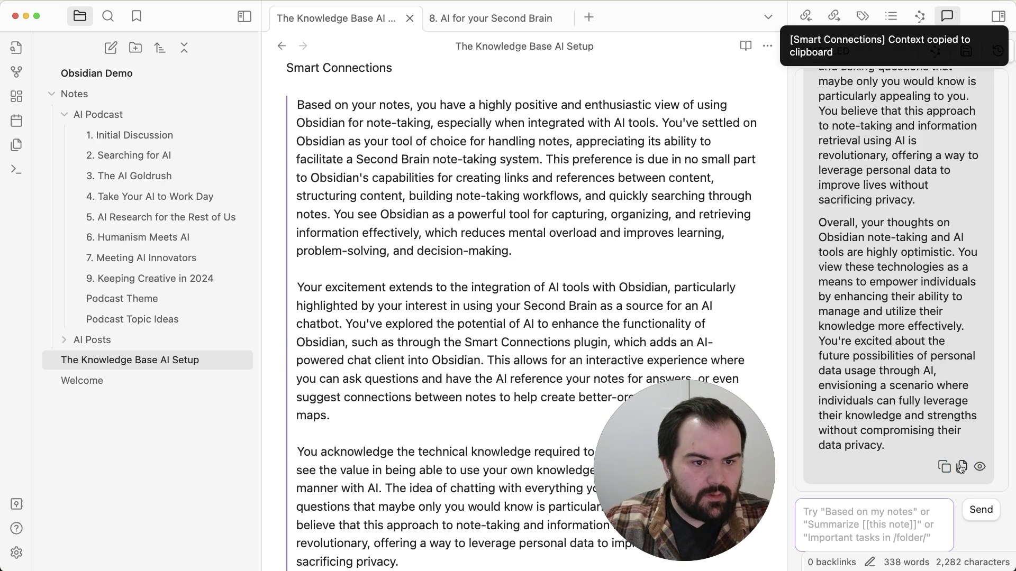
# - Paste the copied source context at the end of the note and scroll through it
pyautogui.scroll(-5, 622, 242)
pyautogui.click(503, 394)
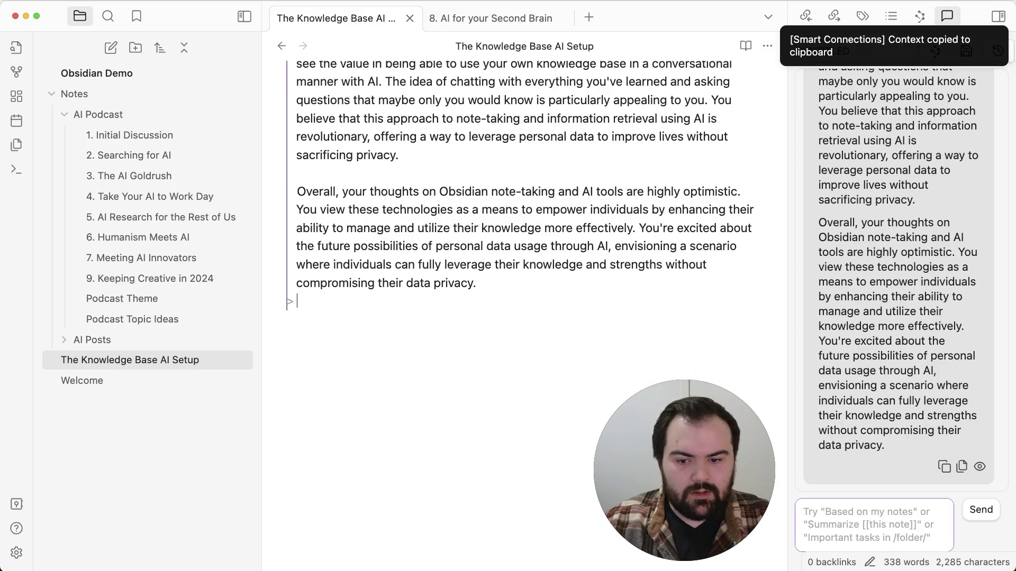
pyautogui.press('super+v')
pyautogui.scroll(5, 469, 280)
pyautogui.scroll(5, 469, 278)
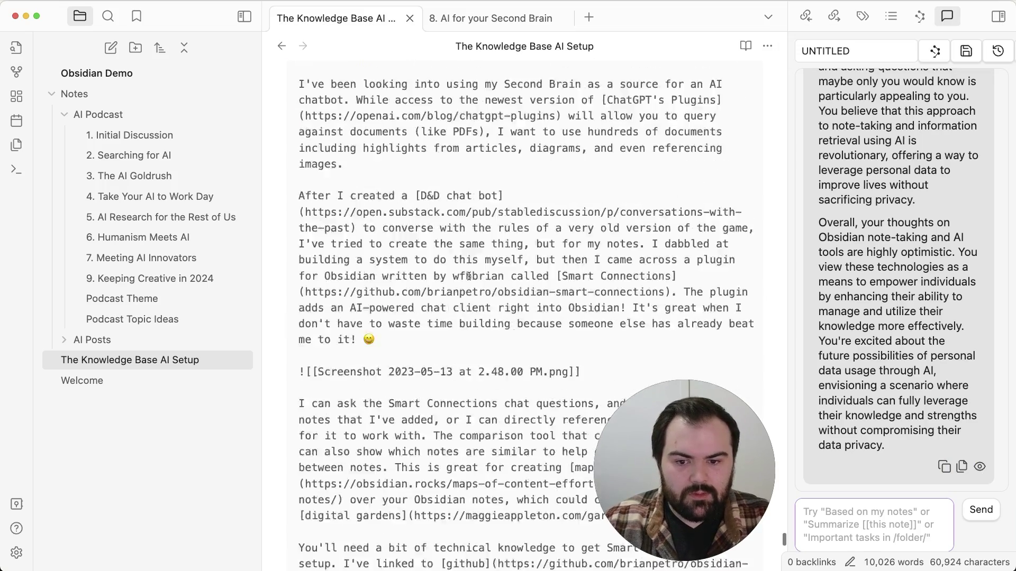
pyautogui.scroll(5, 468, 275)
pyautogui.scroll(5, 469, 275)
pyautogui.scroll(5, 468, 276)
pyautogui.scroll(5, 469, 275)
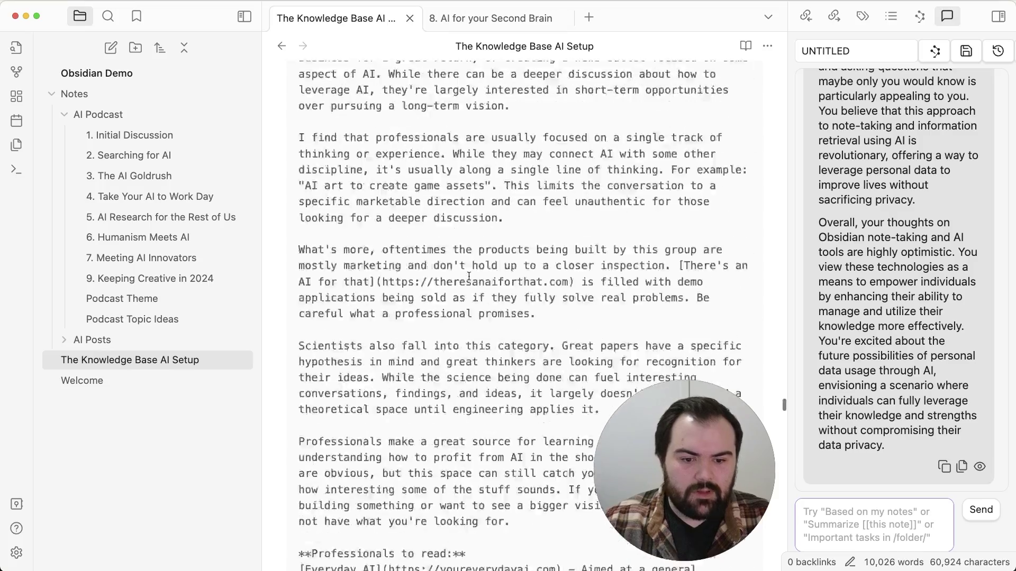
pyautogui.scroll(5, 469, 276)
pyautogui.scroll(-10, 469, 276)
pyautogui.scroll(-10, 469, 275)
pyautogui.scroll(-10, 469, 276)
pyautogui.scroll(-10, 469, 276)
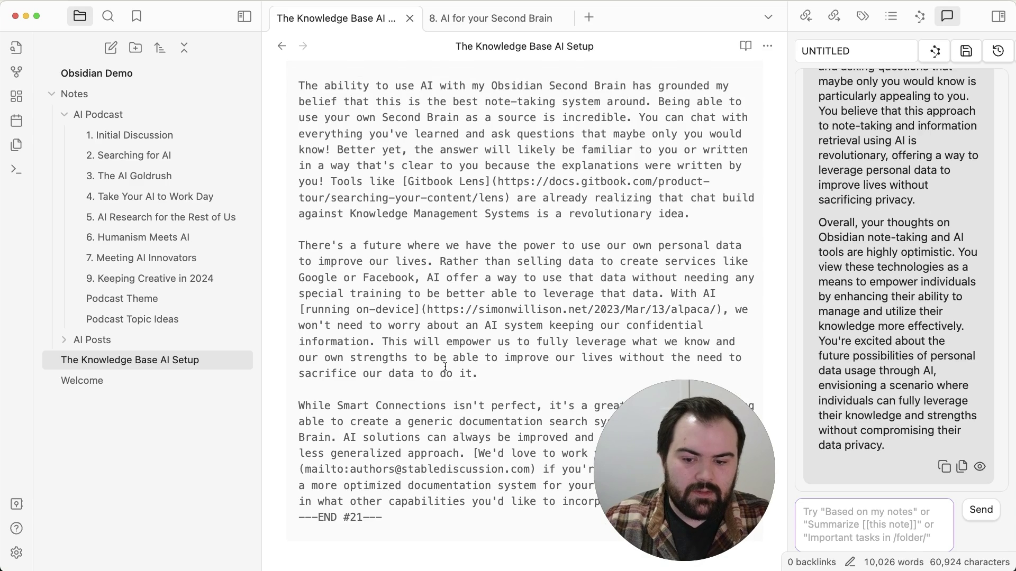
# - Undo the pasted context, returning the note to its original short content
pyautogui.press('super+z')
pyautogui.click(980, 469)
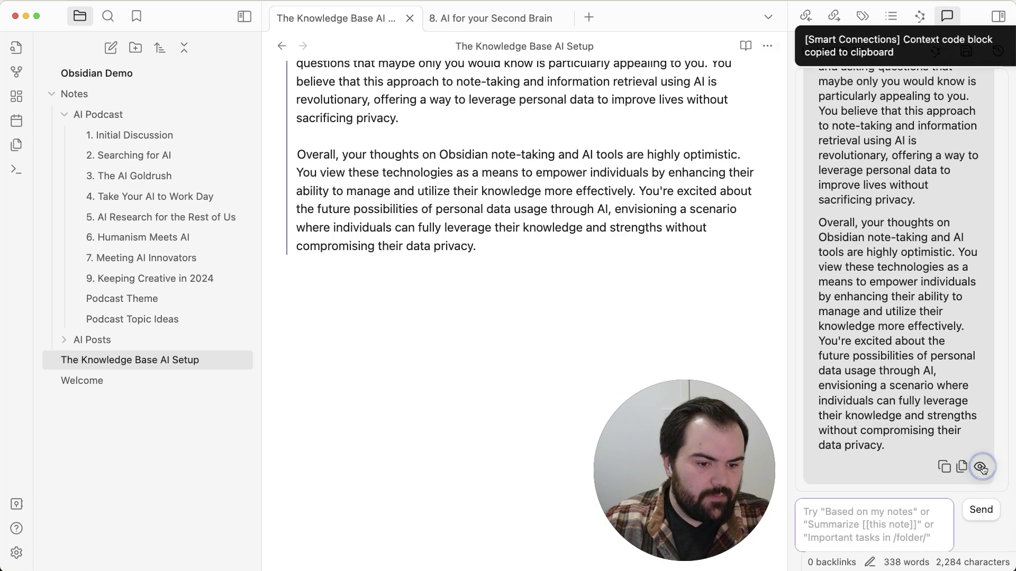
pyautogui.press('super+z')
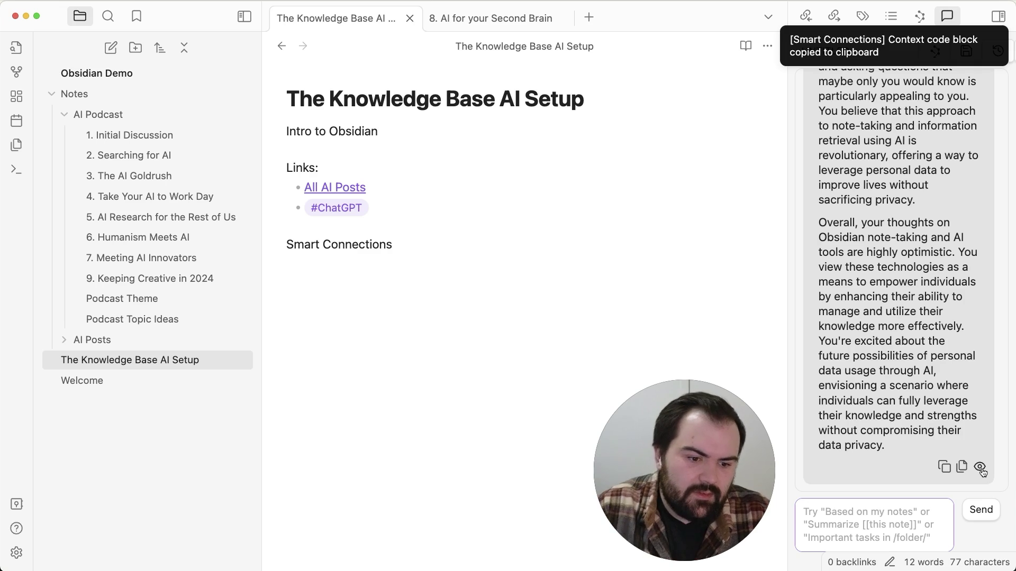
pyautogui.click(428, 352)
# - Paste the related-notes code block and preview the '8. AI for your Second Brain' result
pyautogui.press('super+v')
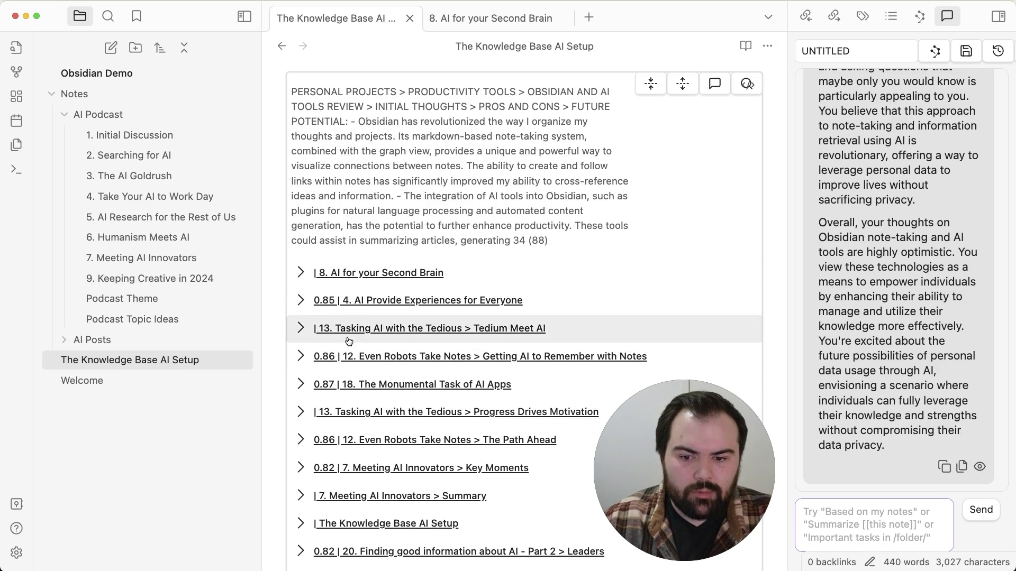
pyautogui.click(317, 271)
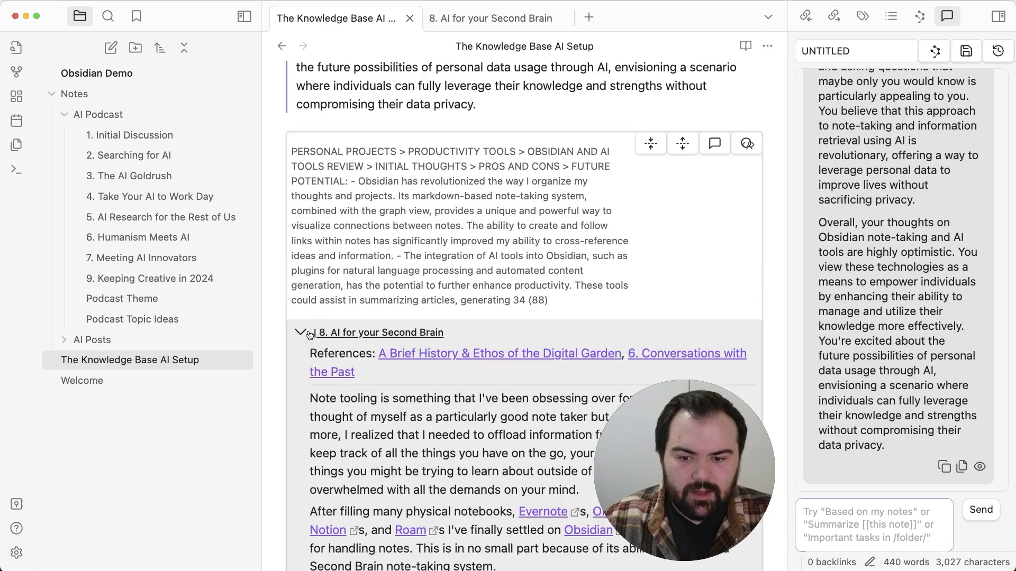
pyautogui.scroll(-2, 306, 254)
pyautogui.scroll(-3, 416, 424)
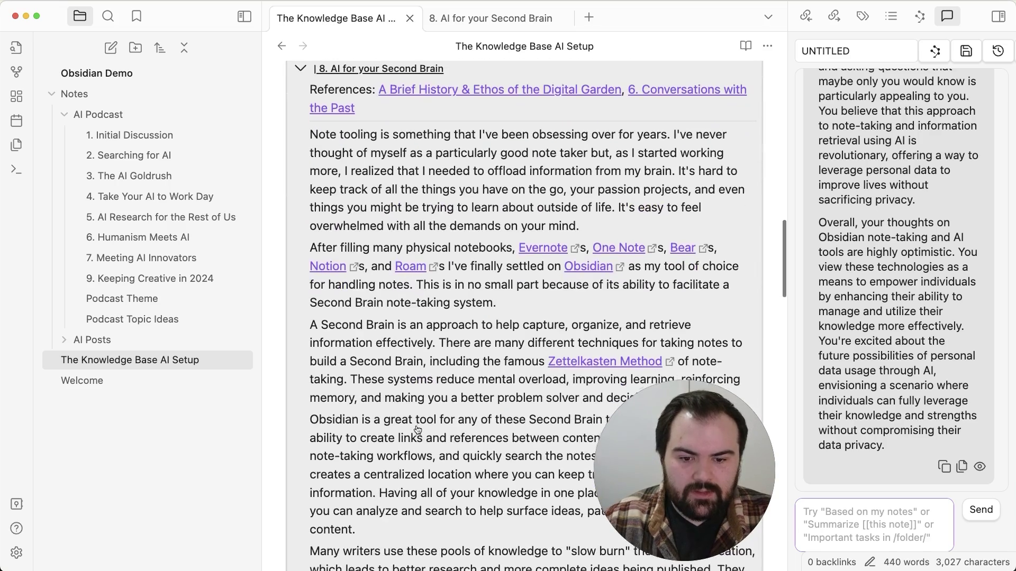
pyautogui.scroll(-2, 448, 534)
pyautogui.scroll(-2, 448, 534)
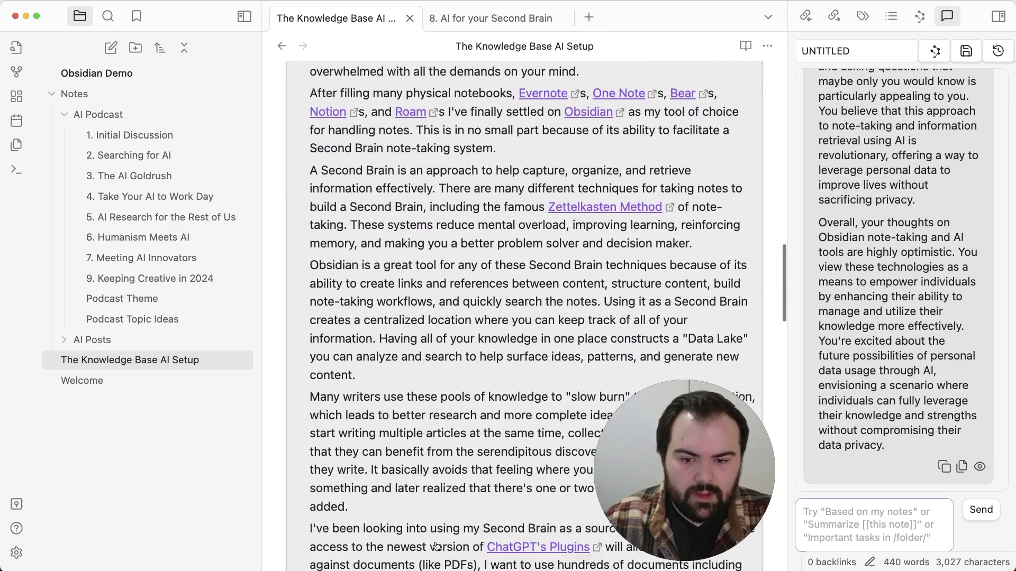
pyautogui.scroll(8, 301, 386)
pyautogui.click(300, 385)
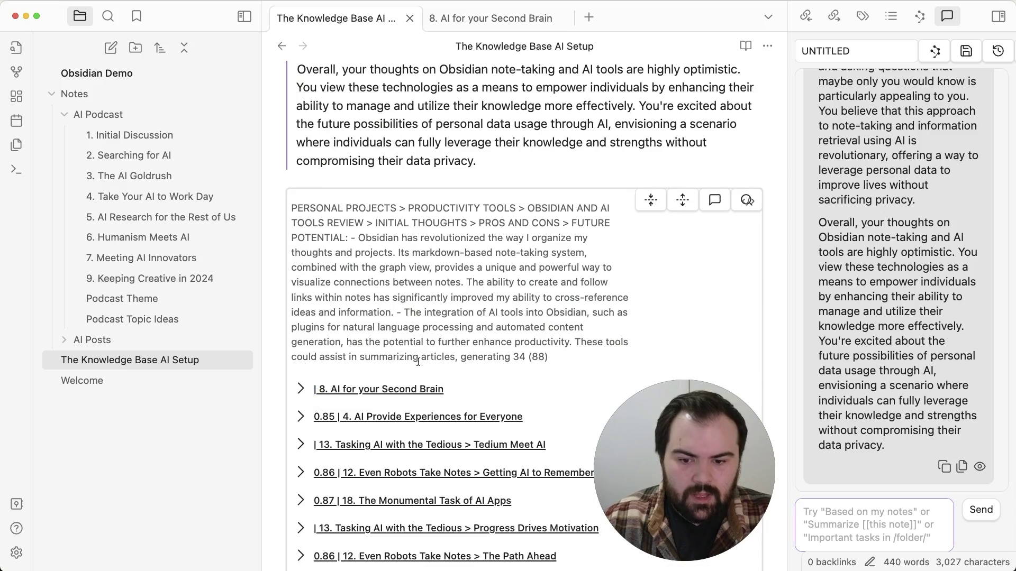
# - Review the embedded related-notes block, then delete it from the note
pyautogui.scroll(-5, 418, 362)
pyautogui.scroll(14, 418, 362)
pyautogui.scroll(-8, 418, 361)
pyautogui.scroll(-2, 402, 423)
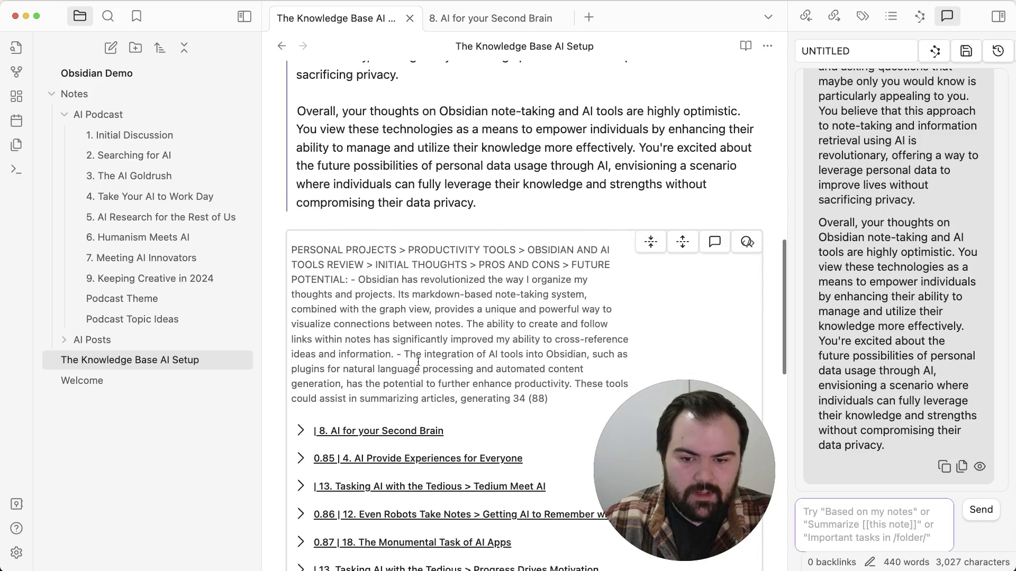
pyautogui.scroll(7, 392, 497)
pyautogui.scroll(5, 392, 497)
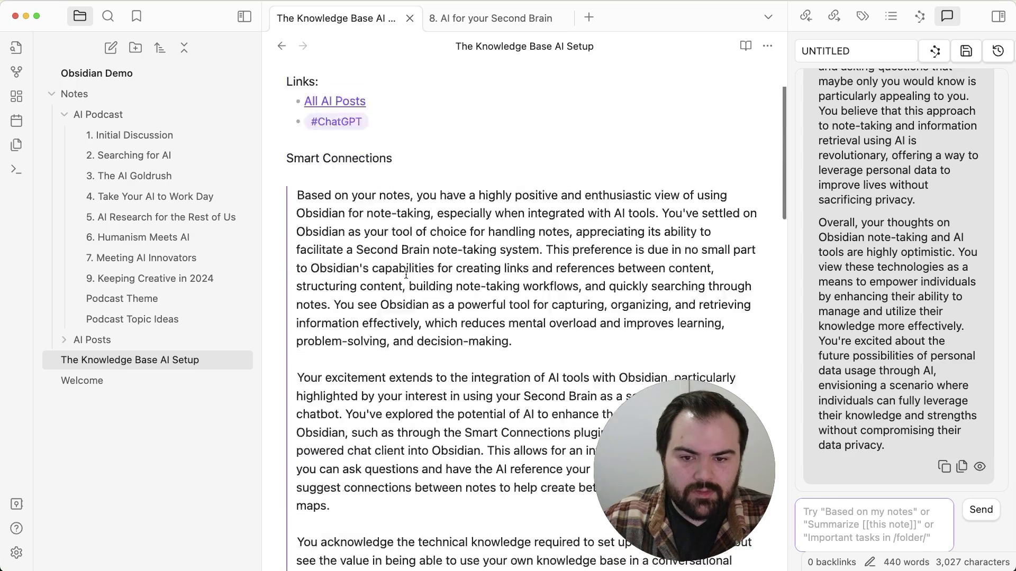
pyautogui.scroll(3, 376, 332)
pyautogui.scroll(-1, 376, 332)
pyautogui.scroll(-3, 376, 332)
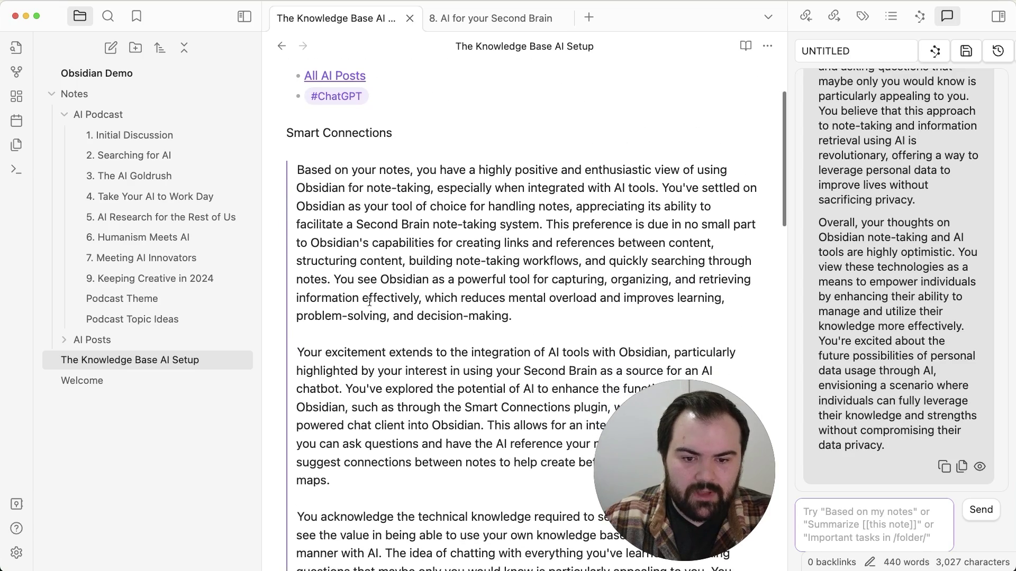
pyautogui.scroll(-15, 396, 202)
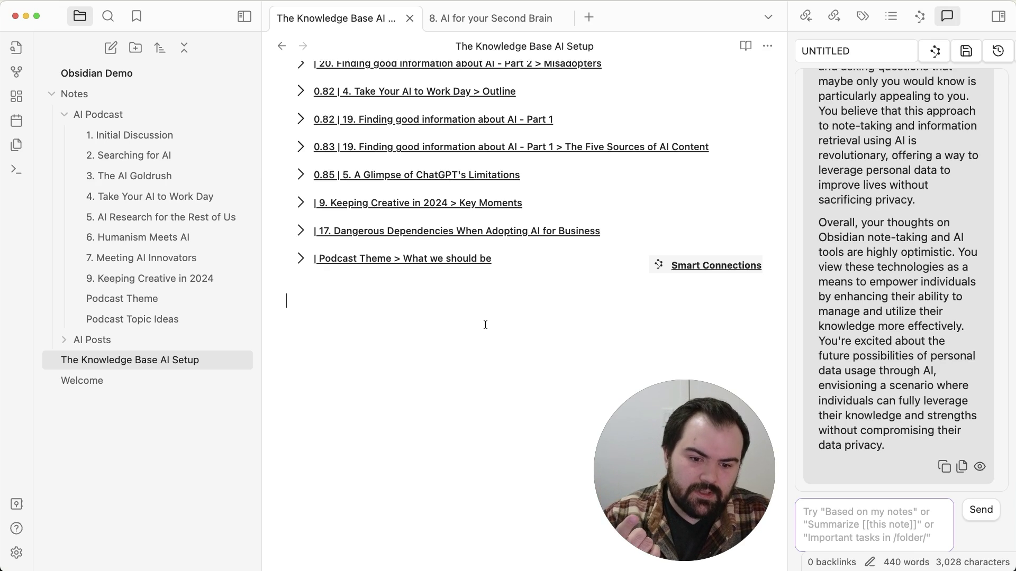
pyautogui.scroll(3, 831, 172)
pyautogui.scroll(-3, 831, 173)
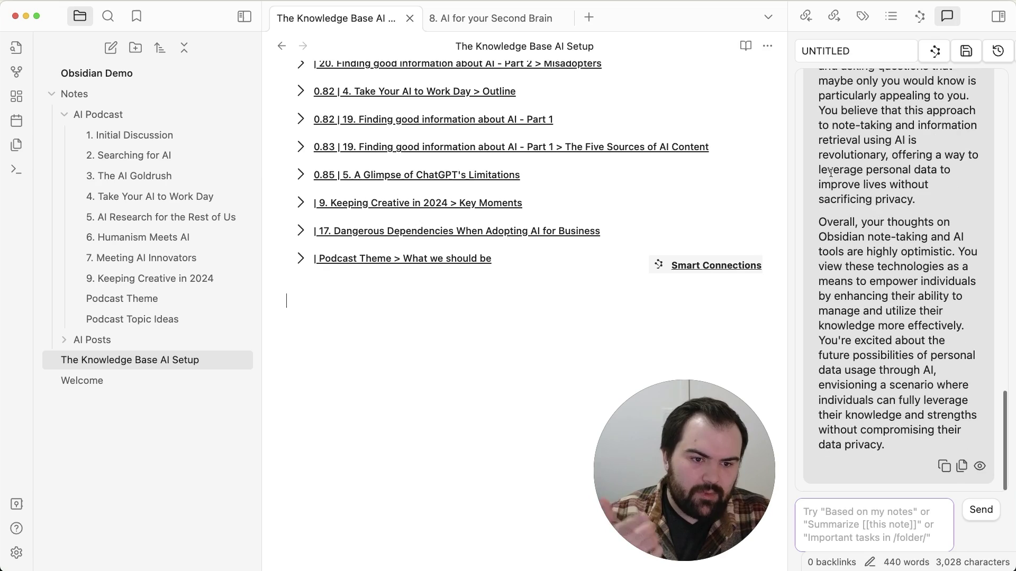
pyautogui.scroll(5, 477, 285)
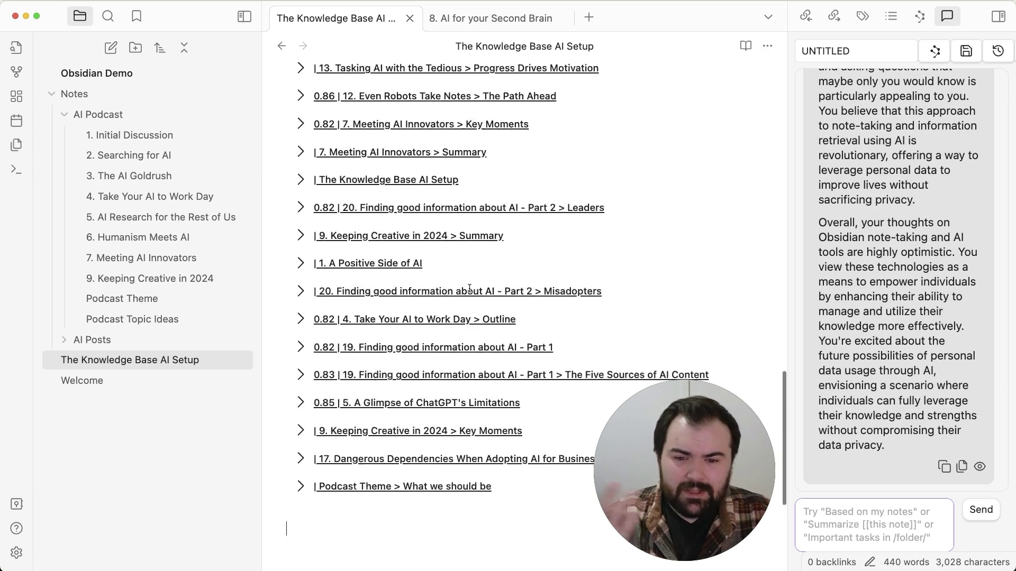
pyautogui.scroll(10, 460, 239)
pyautogui.scroll(1, 439, 201)
pyautogui.click(437, 196)
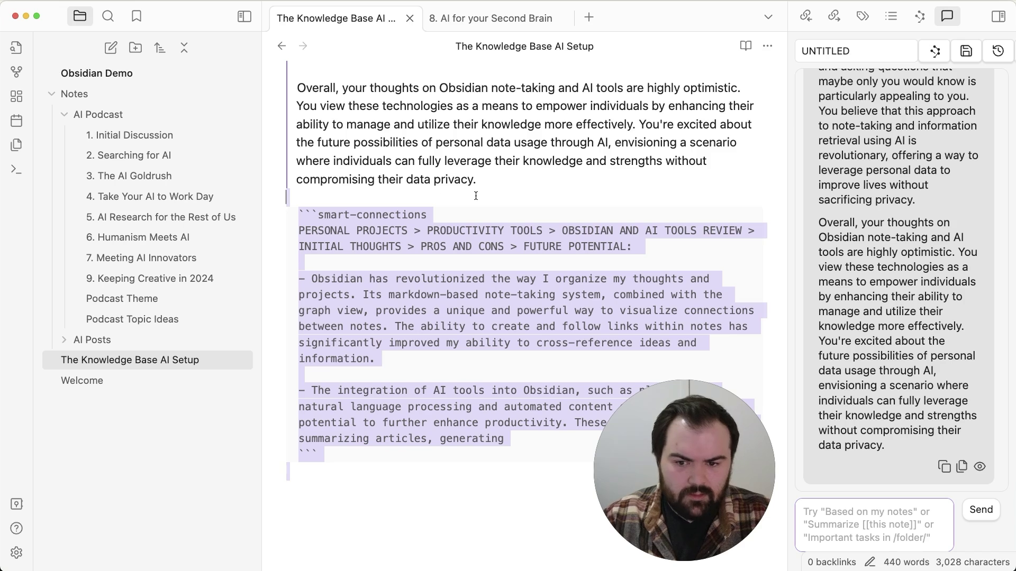
pyautogui.press('BackSpace')
# - Add a '### Text Generator' heading, then find Text Generator among community plugins and open its settings
pyautogui.write('###')
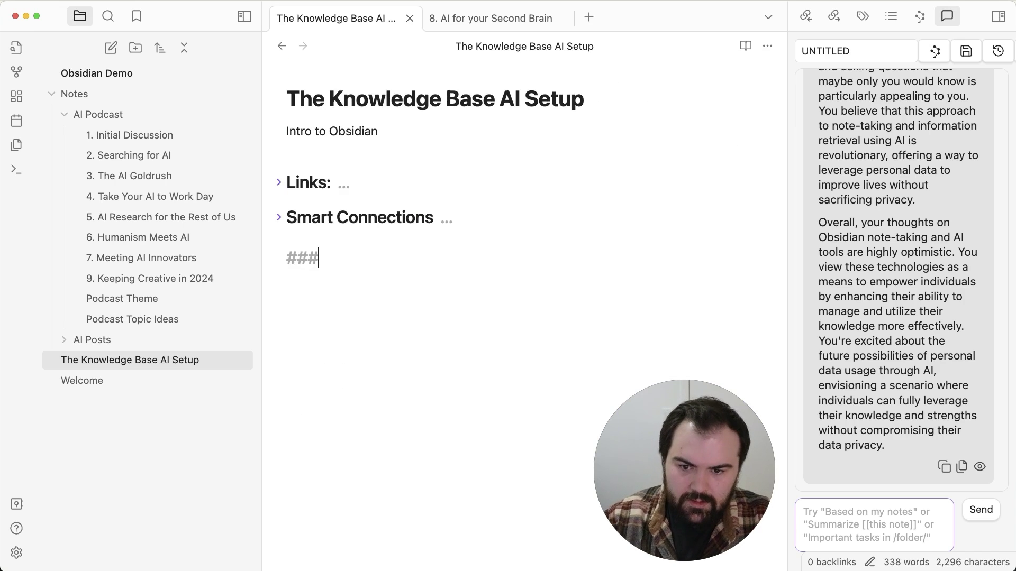
pyautogui.write(' Text Generator')
pyautogui.press('Return')
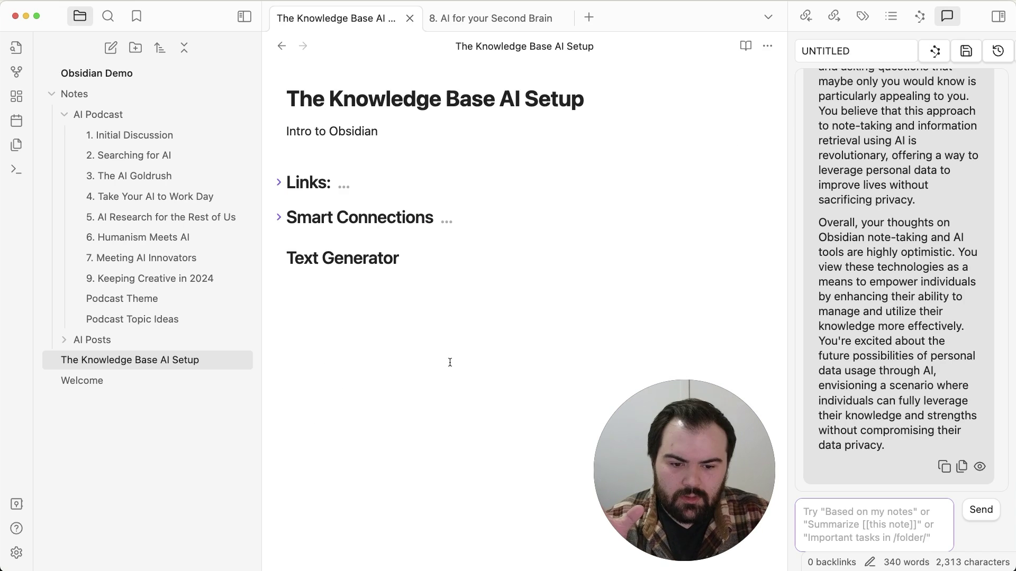
pyautogui.click(17, 552)
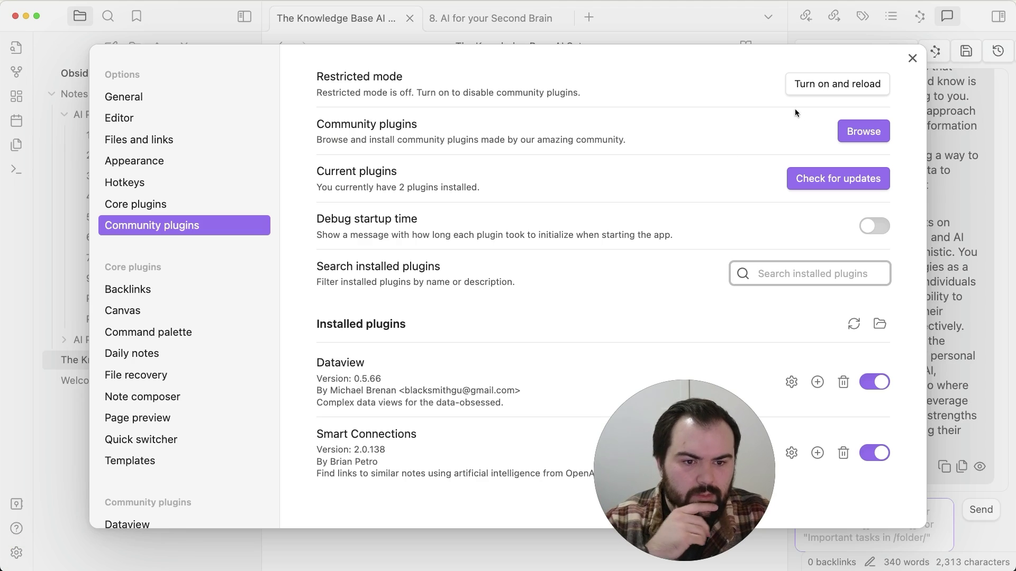
pyautogui.click(850, 130)
pyautogui.write('te')
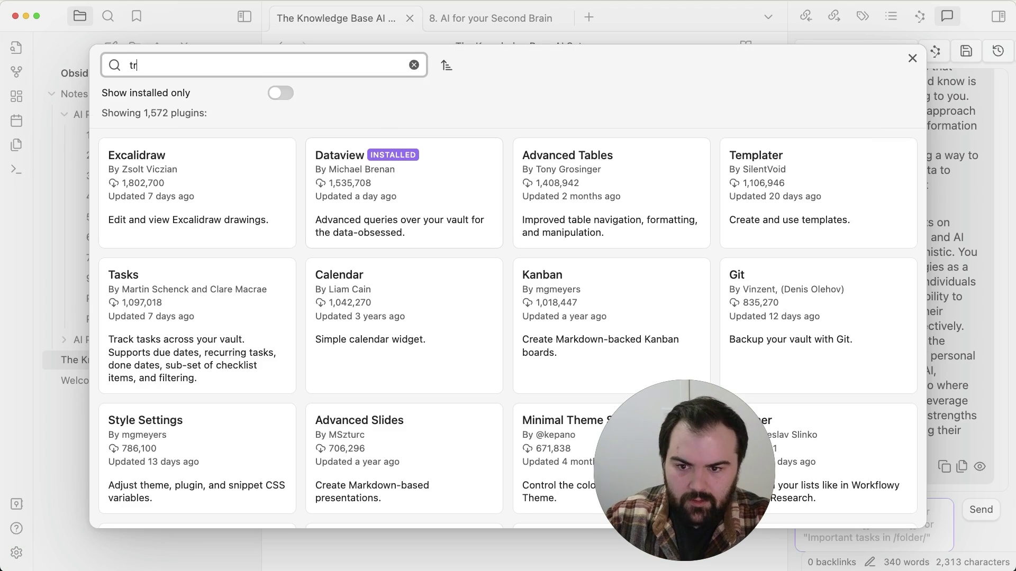
pyautogui.write('xt')
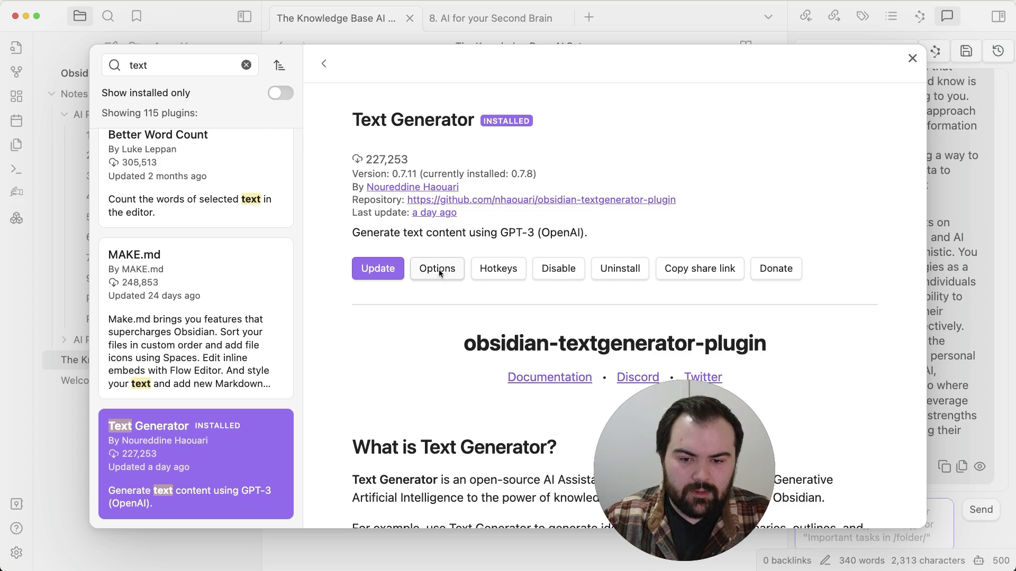
pyautogui.click(418, 270)
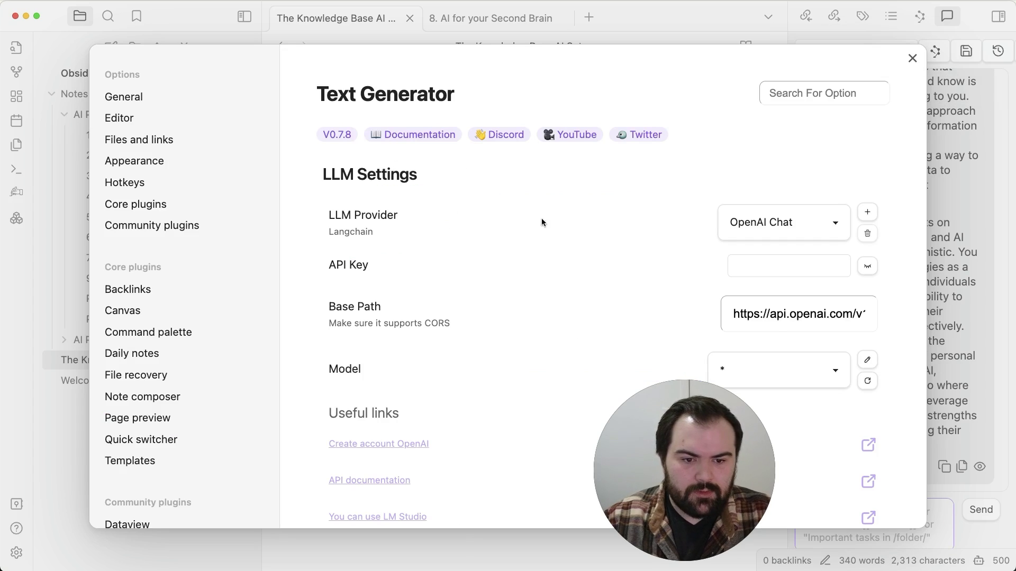
# - Set Text Generator's model to gpt-4 and paste in the OpenAI API key
pyautogui.scroll(-4, 540, 222)
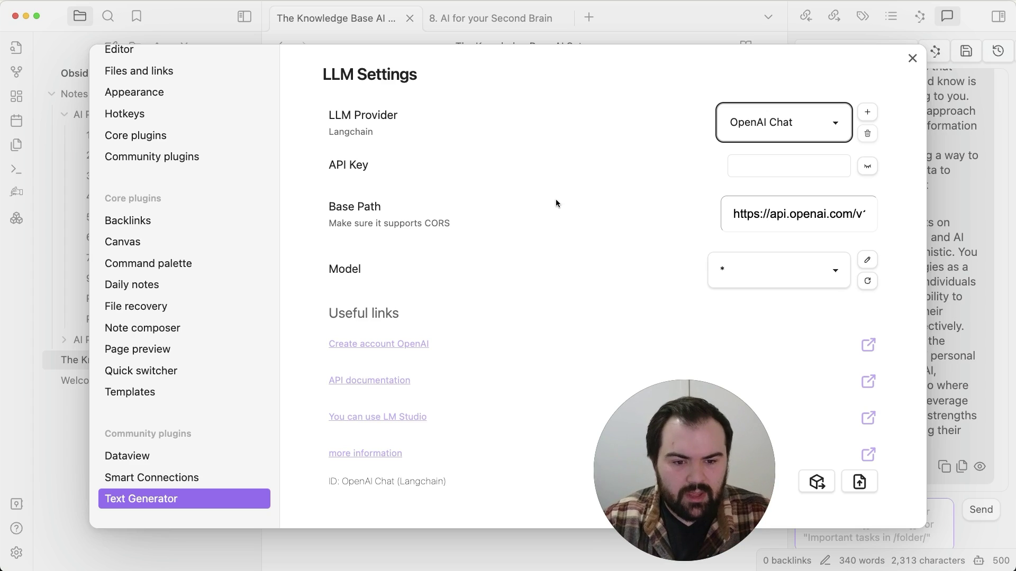
pyautogui.click(655, 102)
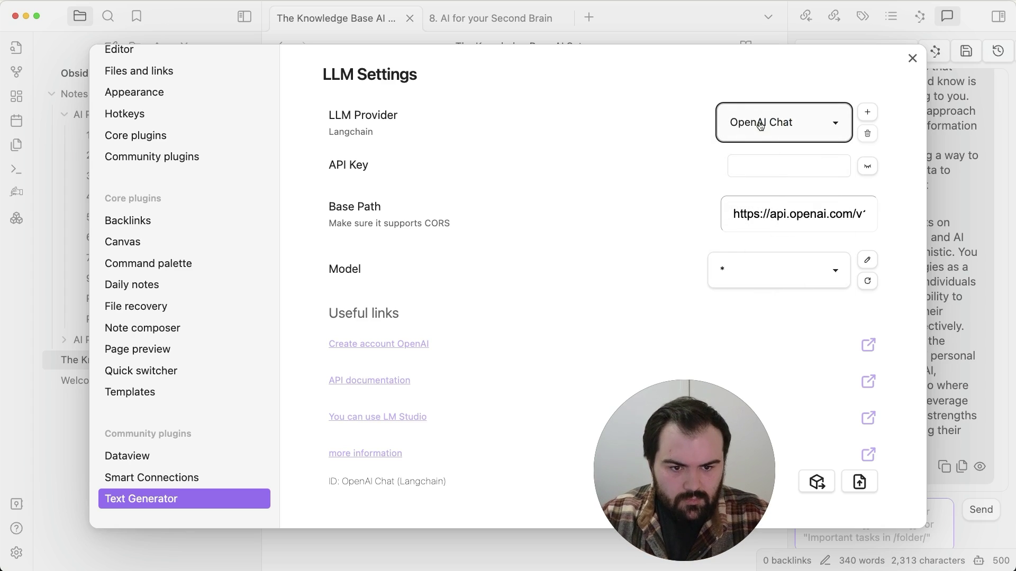
pyautogui.click(757, 268)
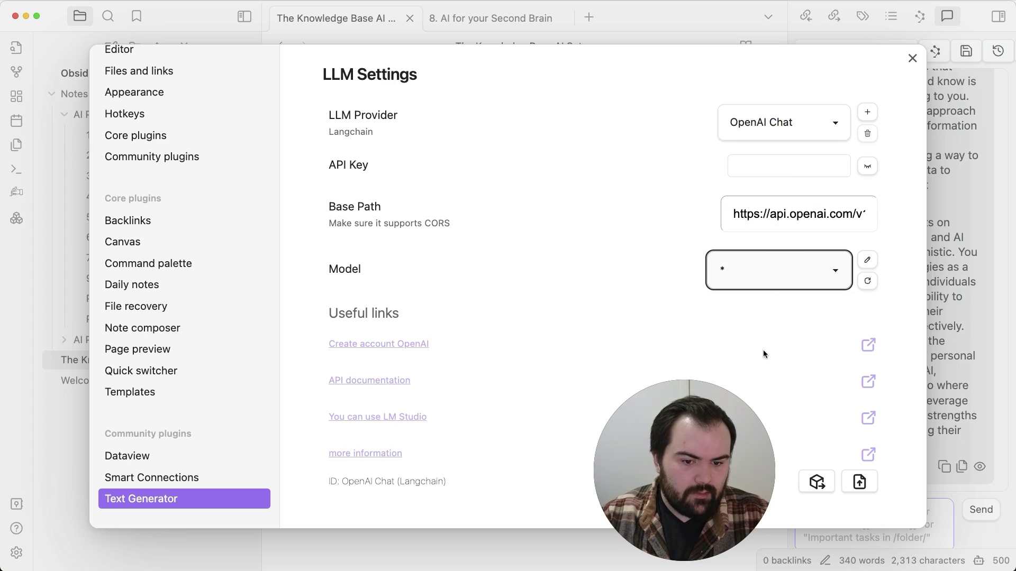
pyautogui.click(790, 162)
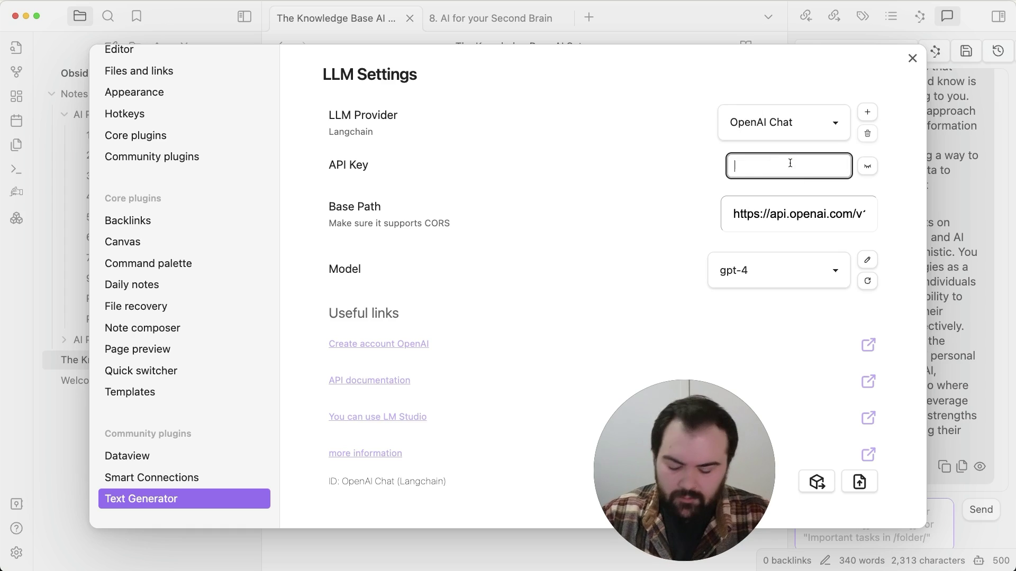
pyautogui.press('super+v')
# - Expand and collapse Text Generator's Advanced Settings, then close Settings
pyautogui.scroll(-10, 764, 308)
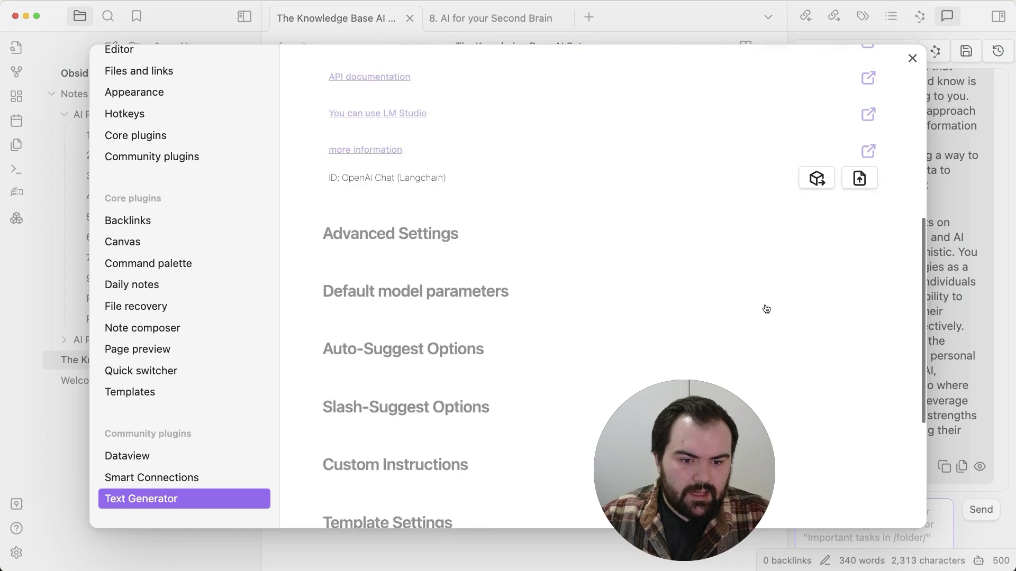
pyautogui.click(399, 172)
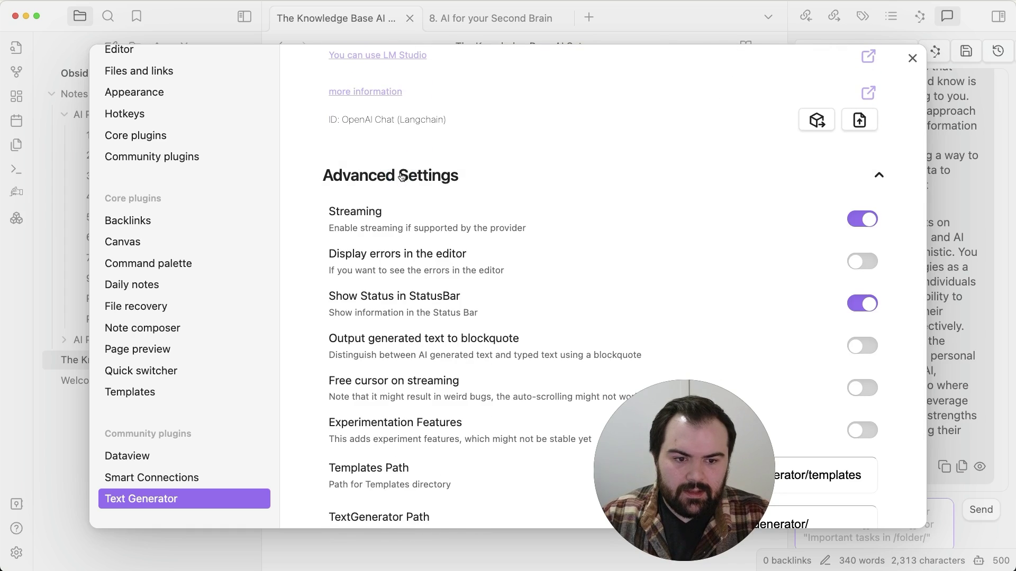
pyautogui.click(401, 177)
pyautogui.scroll(-2, 564, 342)
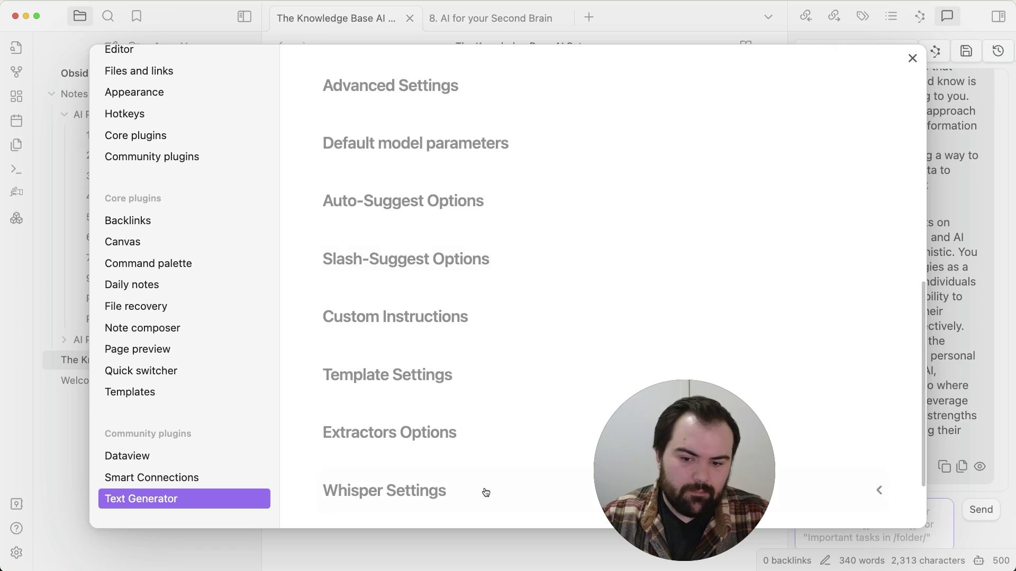
pyautogui.scroll(-2, 484, 490)
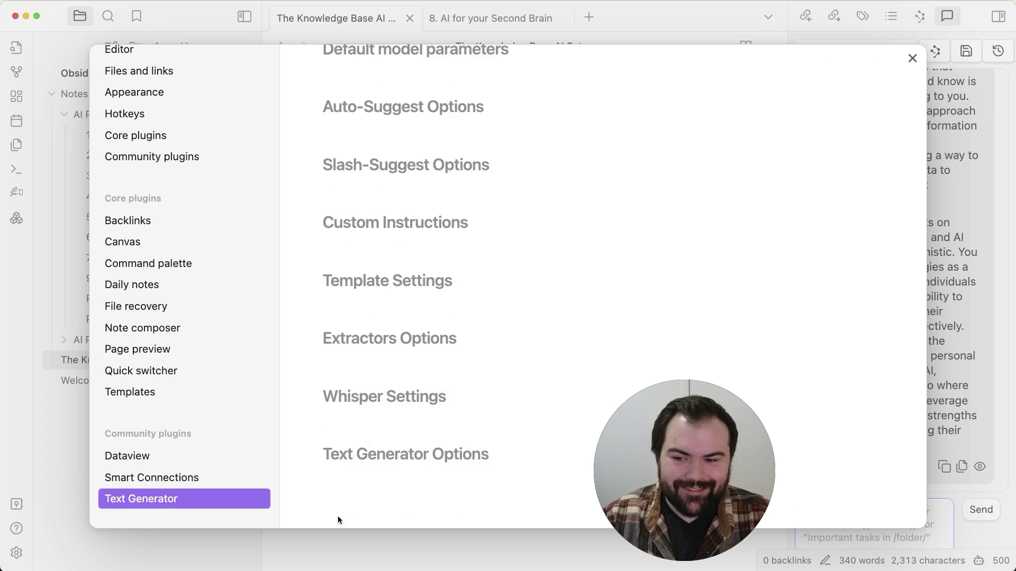
pyautogui.click(326, 555)
pyautogui.write('Explain to us what the Text Generator')
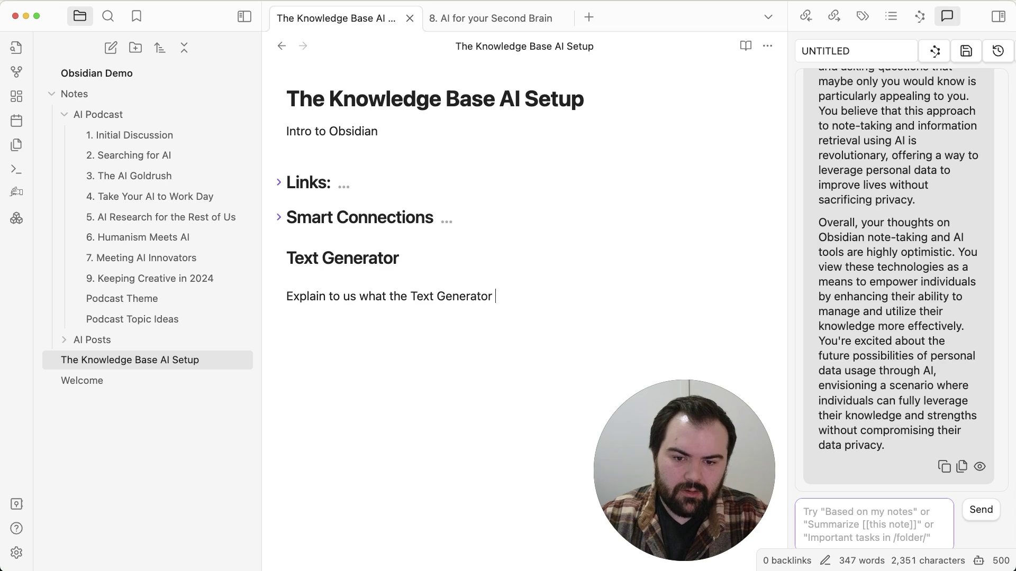
# - Finish the prompt with 'Plugin to Obsidian does:' and run 'Text Generator: Generate Text!' on it
pyautogui.write('Plugin to Obsidian does:')
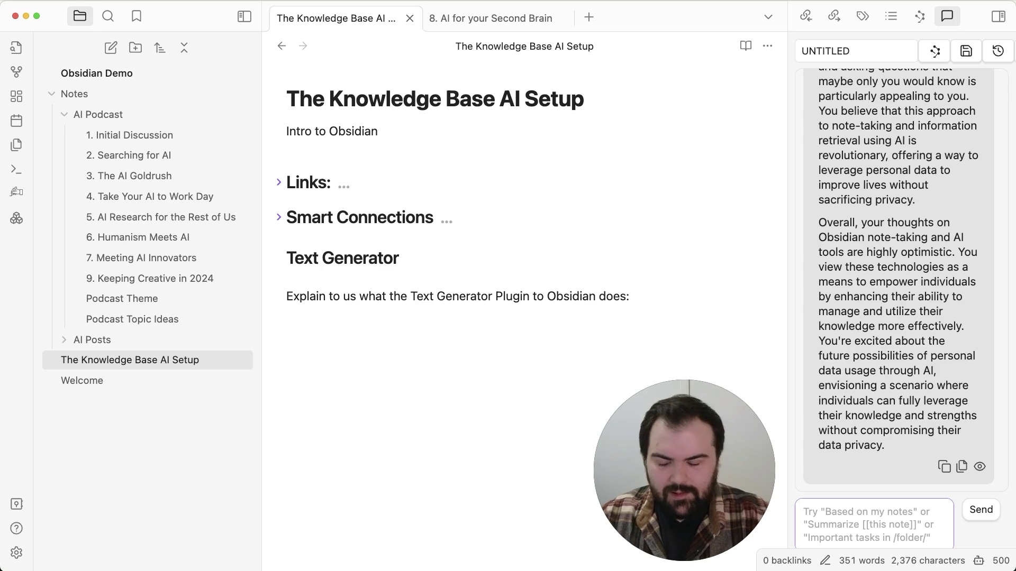
pyautogui.press('cmd+p')
pyautogui.write('gene')
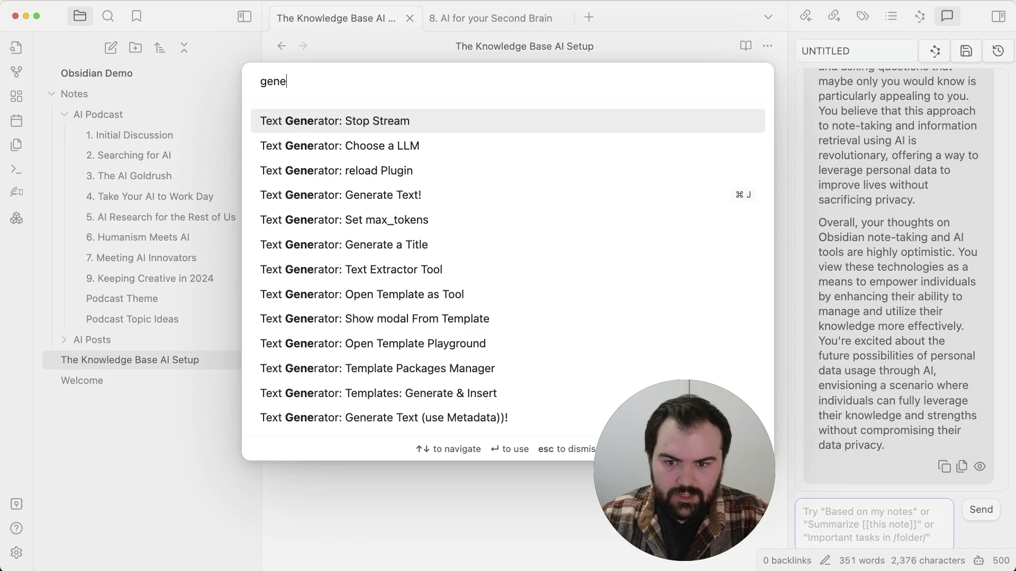
pyautogui.write('r')
pyautogui.press('Down')
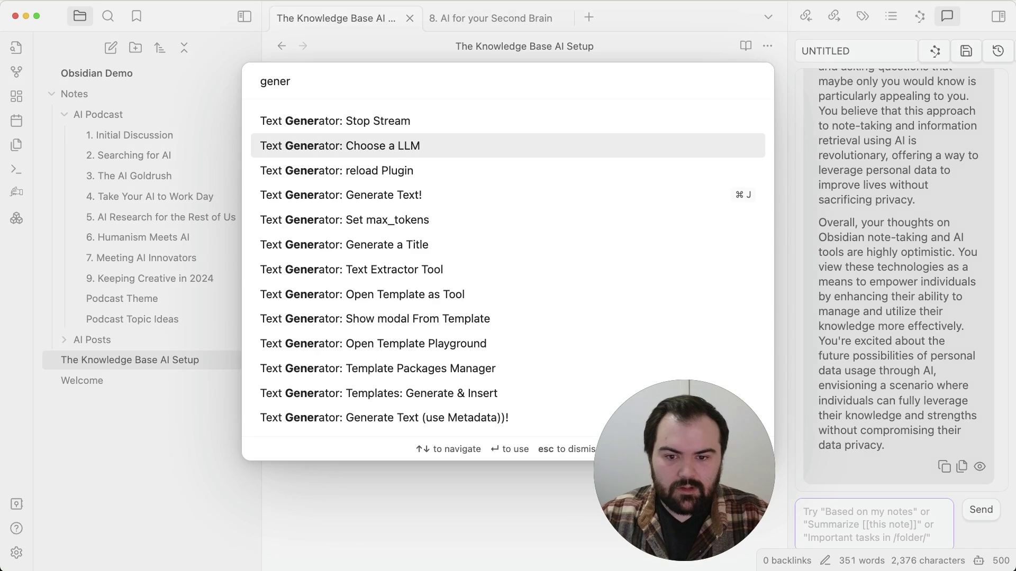
pyautogui.press('Down')
pyautogui.press('Down')
pyautogui.press('Return')
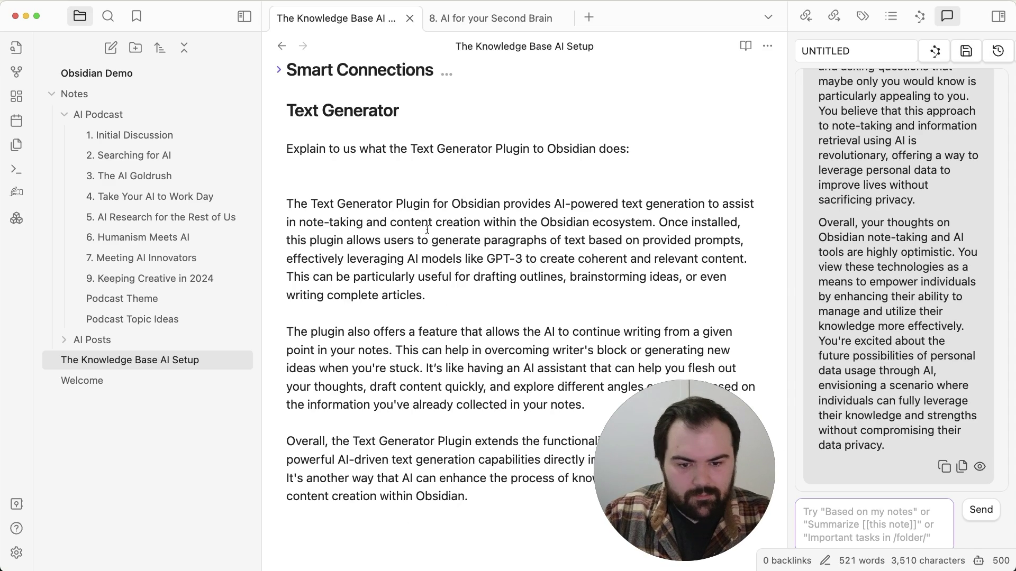
# - Review the AI-generated answer, then select and delete it
pyautogui.scroll(-3, 478, 271)
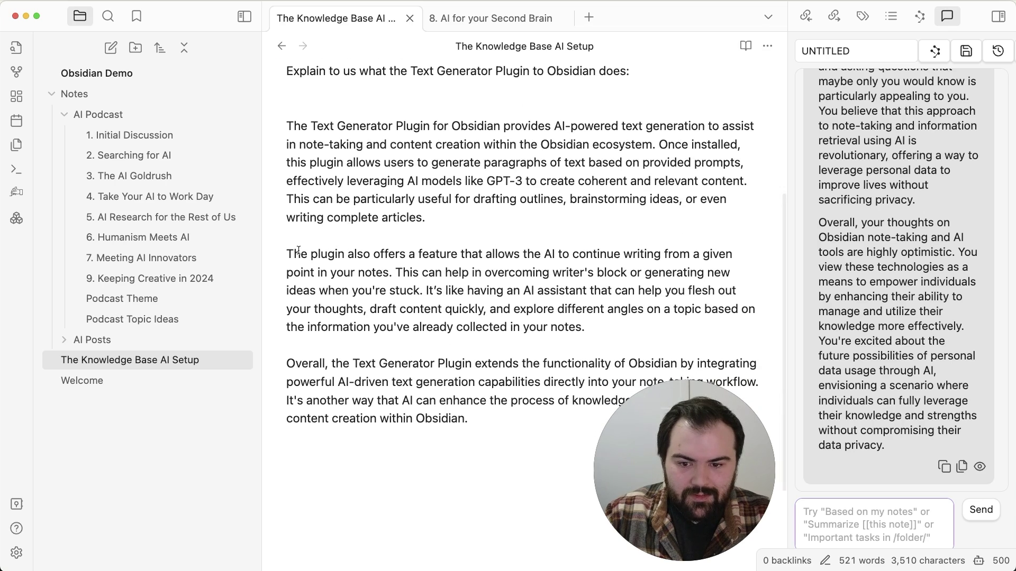
pyautogui.scroll(2, 514, 338)
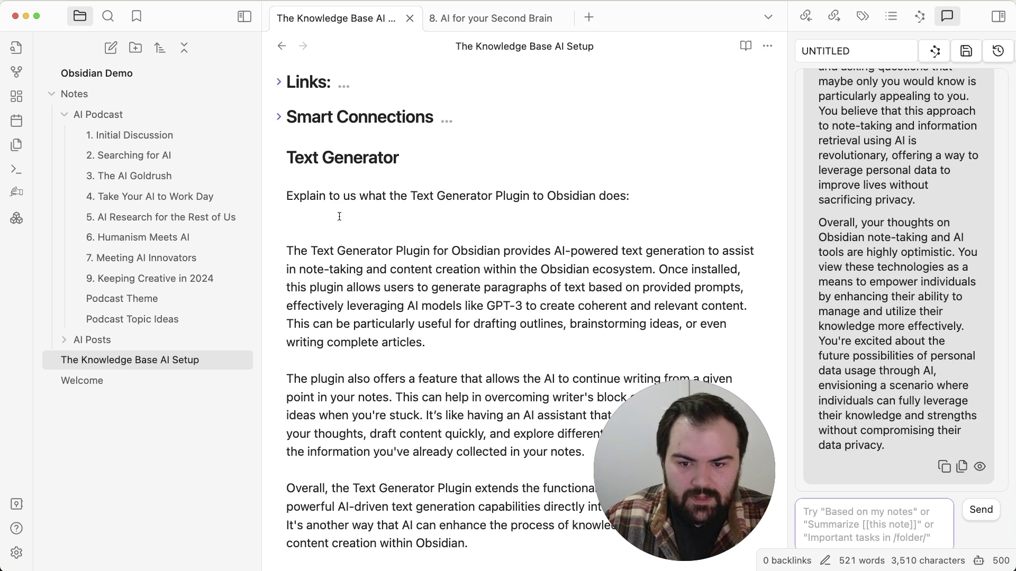
pyautogui.keyDown('shift'); pyautogui.click(317, 165); pyautogui.keyUp('shift')
pyautogui.press('BackSpace')
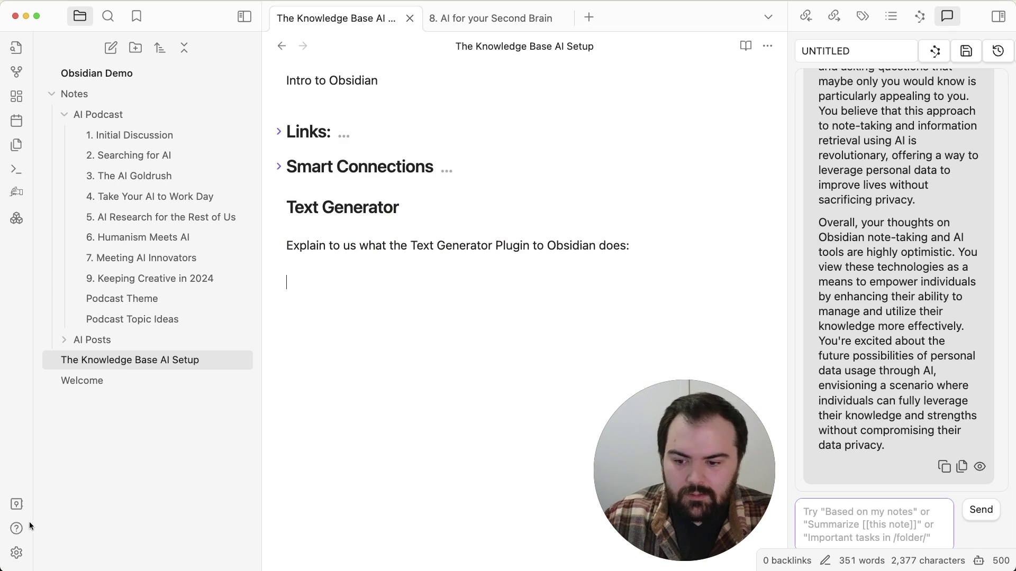
pyautogui.click(16, 552)
# - Enable 'Output generated text to blockquote' in Text Generator's advanced settings
pyautogui.scroll(-10, 466, 253)
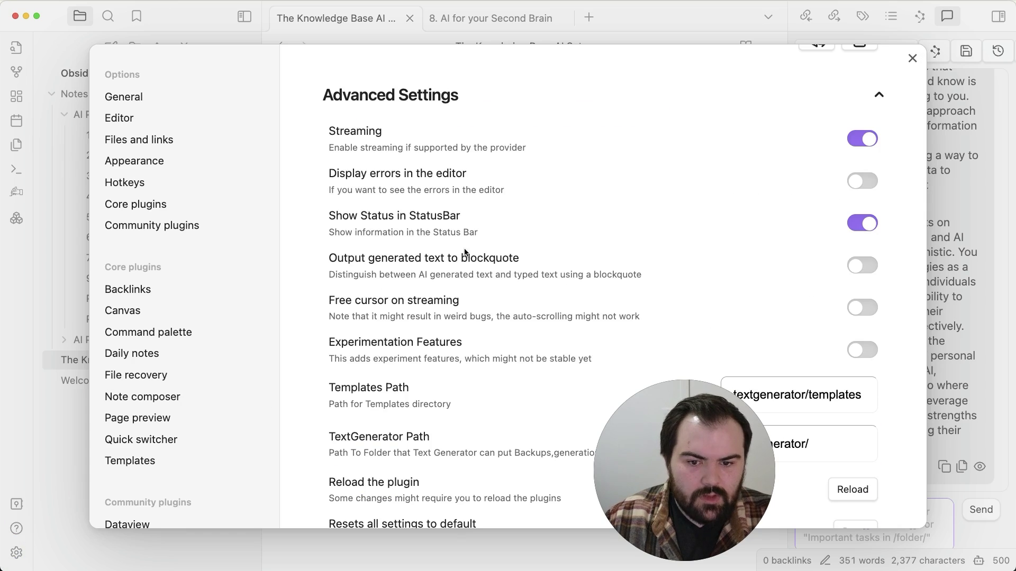
pyautogui.click(856, 265)
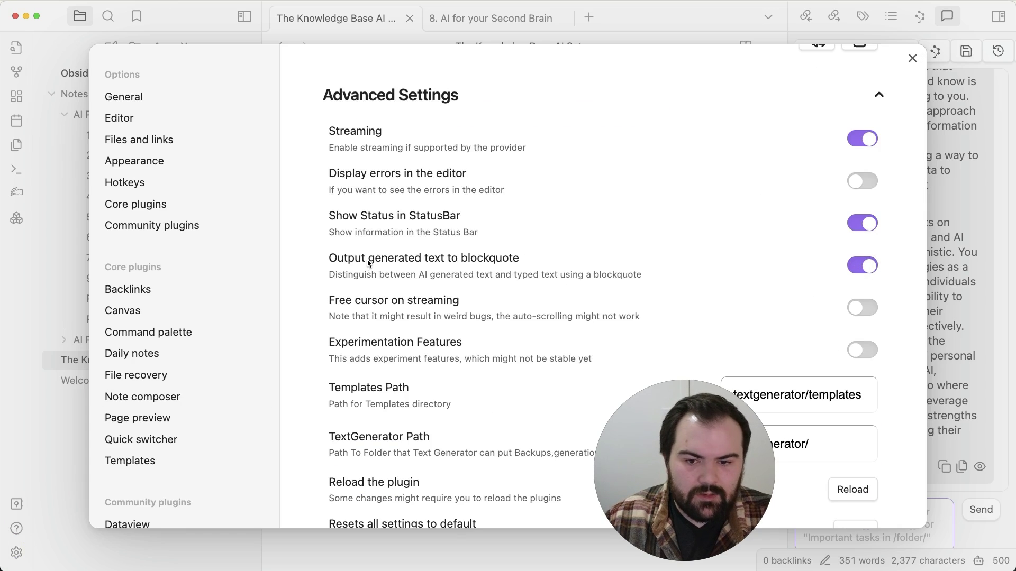
pyautogui.click(912, 58)
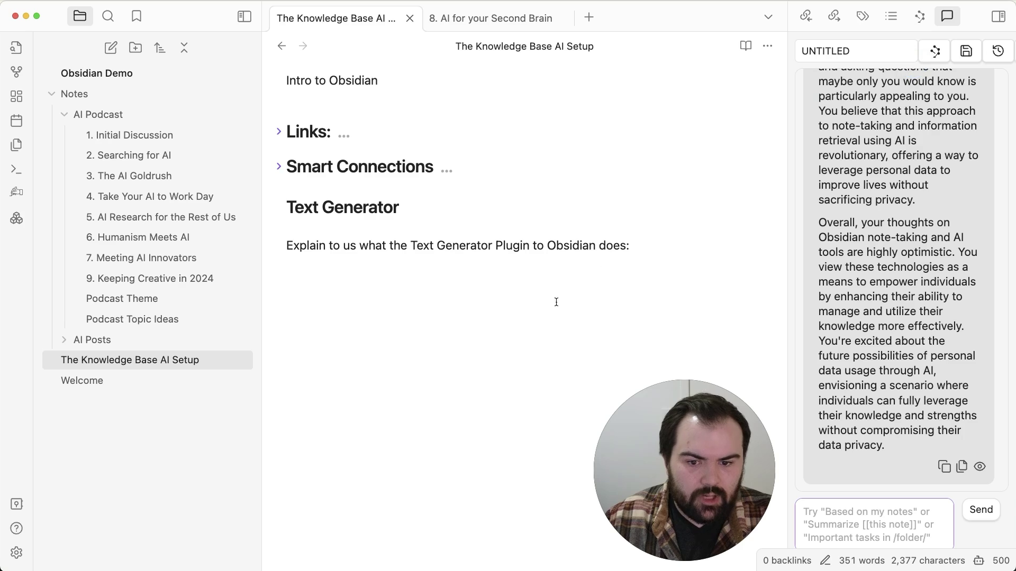
pyautogui.press('super+p')
pyautogui.press('Escape')
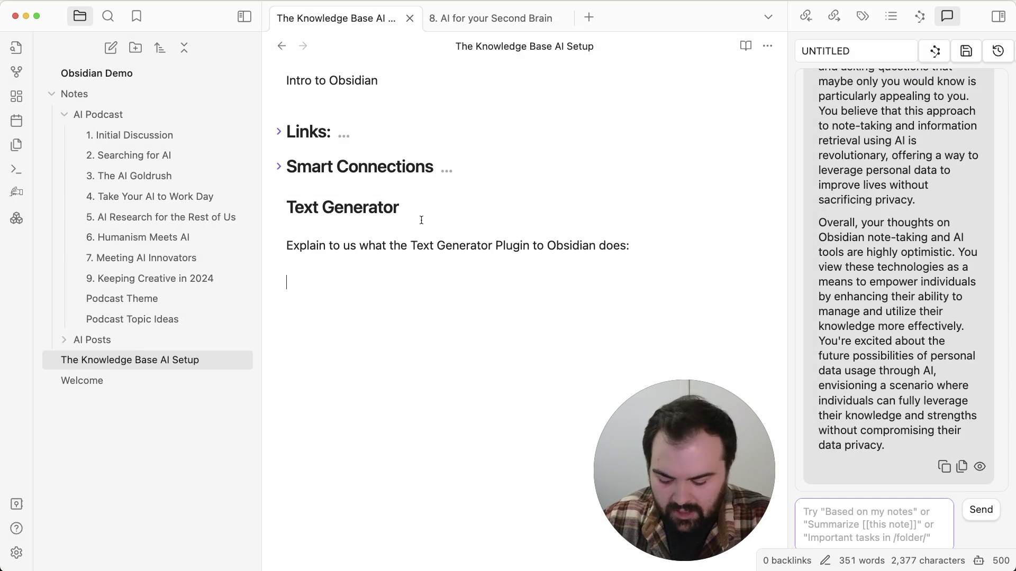
pyautogui.press('super+p')
pyautogui.press('Escape')
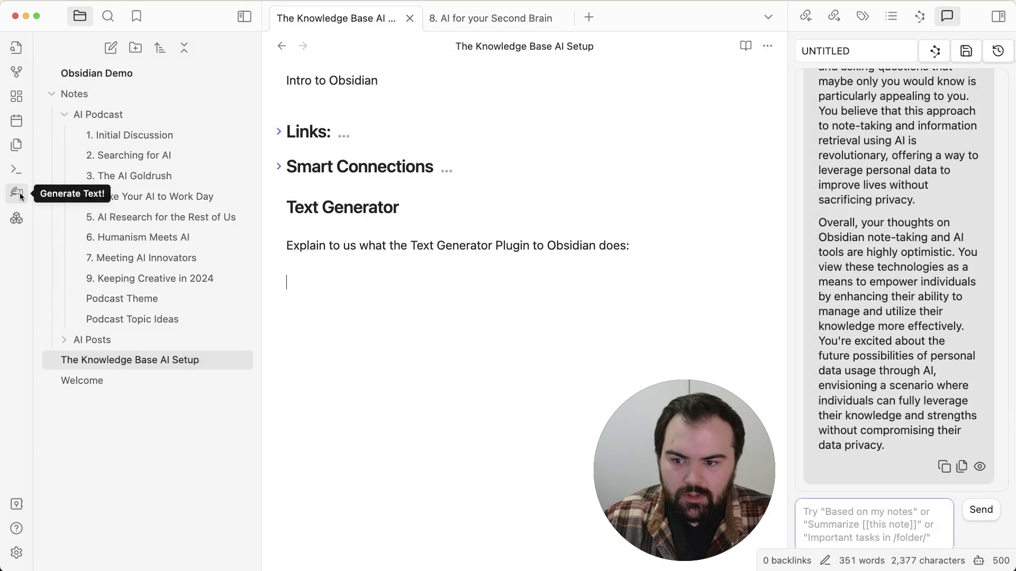
# - Regenerate the explanation as an AI callout block and remove the blank line above it
pyautogui.click(20, 196)
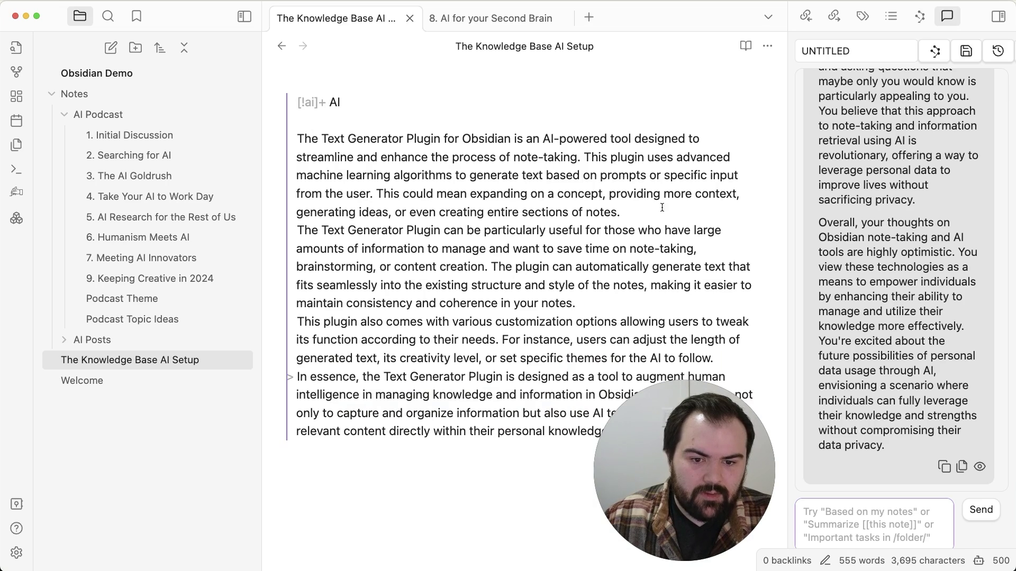
pyautogui.click(316, 68)
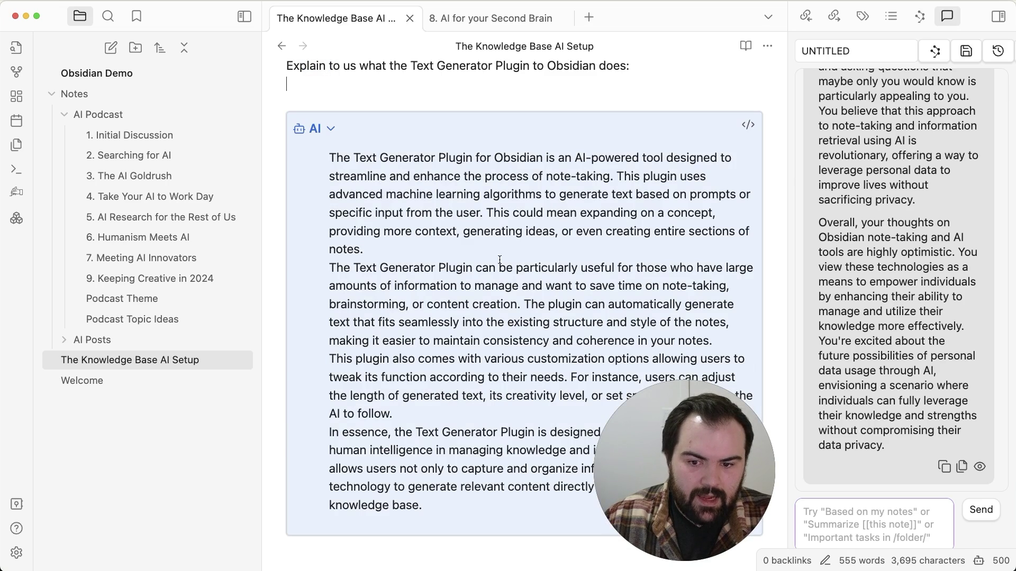
pyautogui.scroll(3, 445, 310)
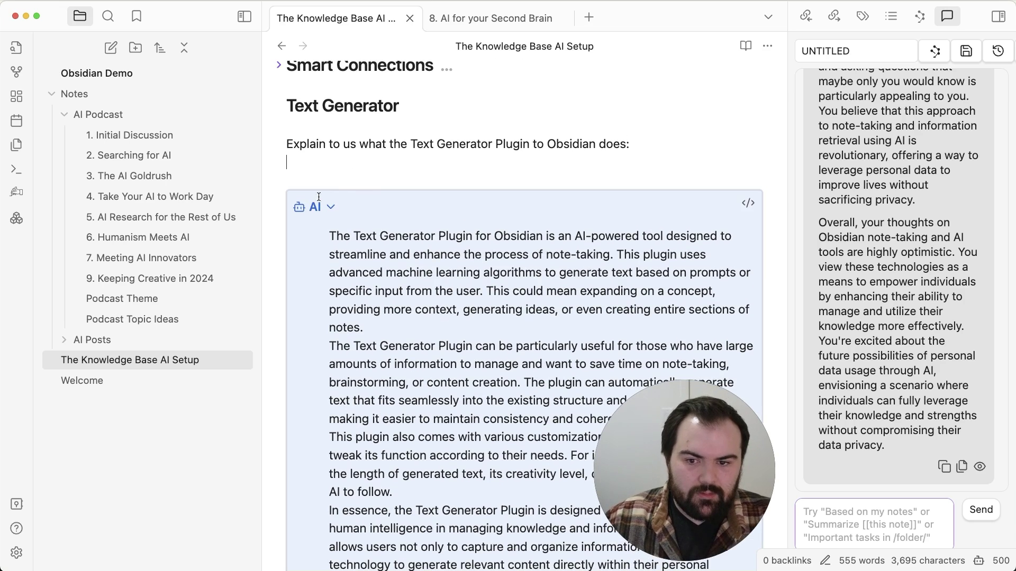
pyautogui.scroll(1, 432, 365)
pyautogui.scroll(3, 371, 338)
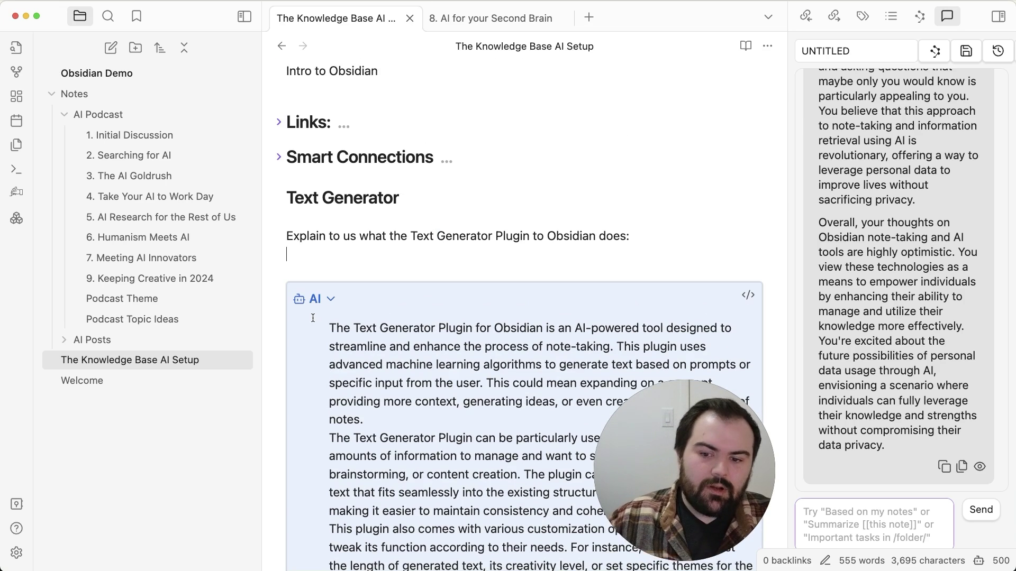
pyautogui.press('BackSpace')
pyautogui.write('Excalidraw')
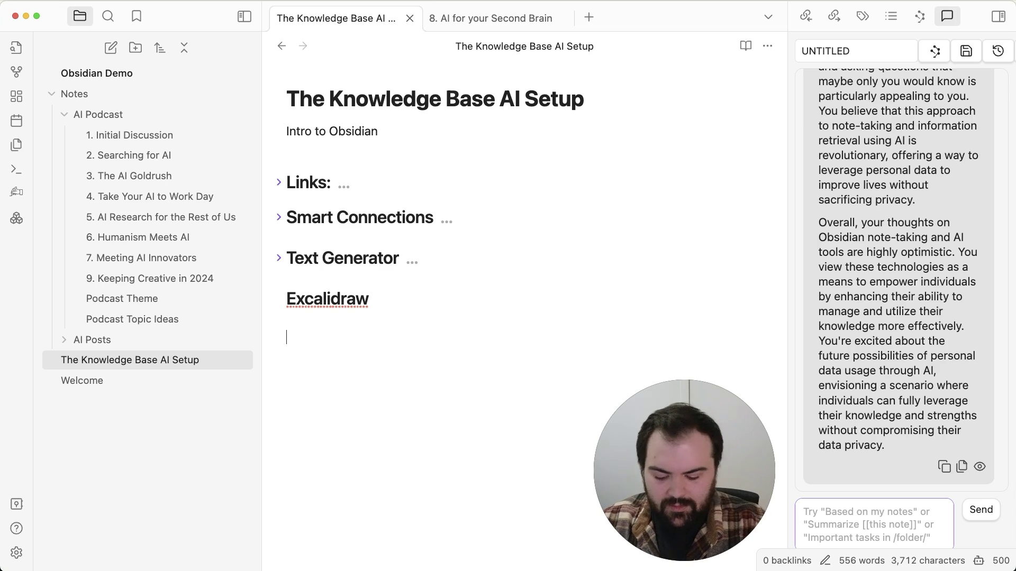
# - Add the line 'Visualization of different things', then install and enable the Excalidraw community plugin
pyautogui.write('Visualization of different things')
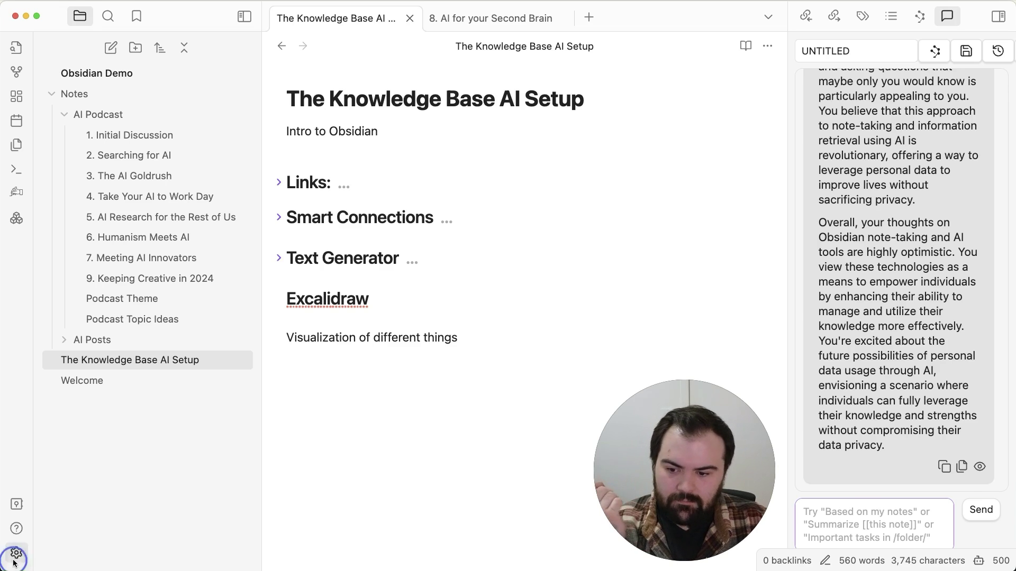
pyautogui.click(16, 553)
pyautogui.click(156, 226)
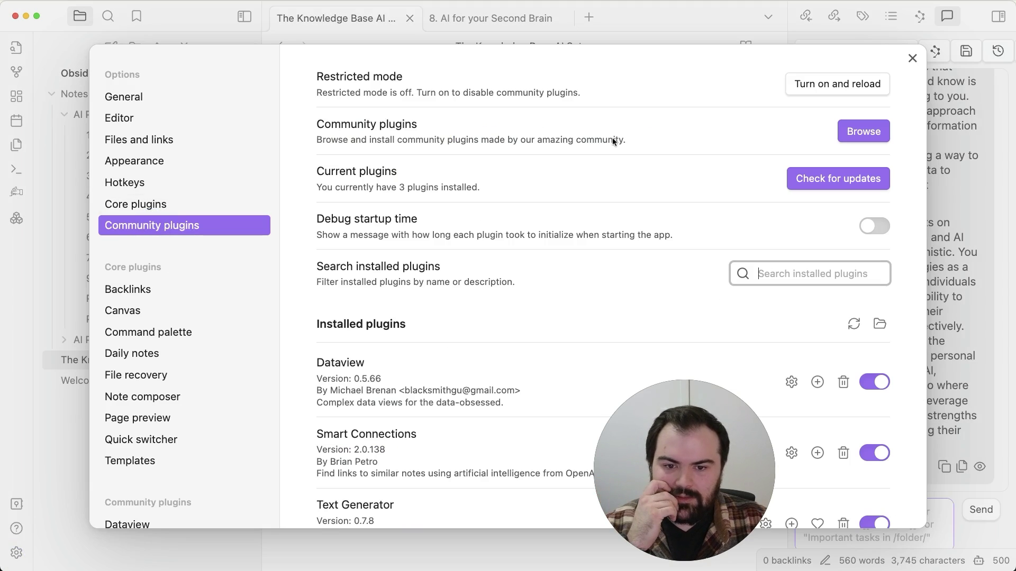
pyautogui.click(856, 134)
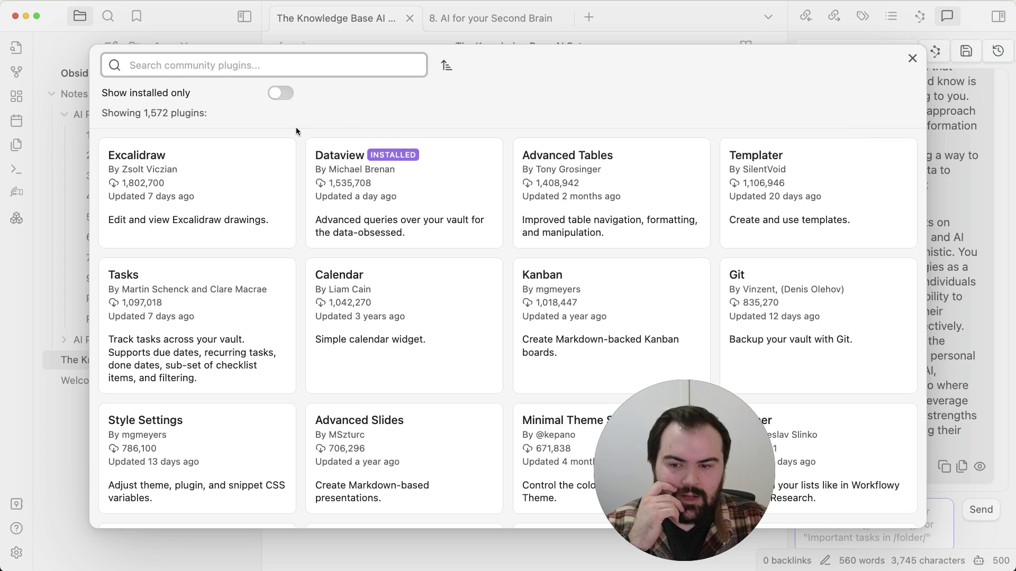
pyautogui.click(176, 175)
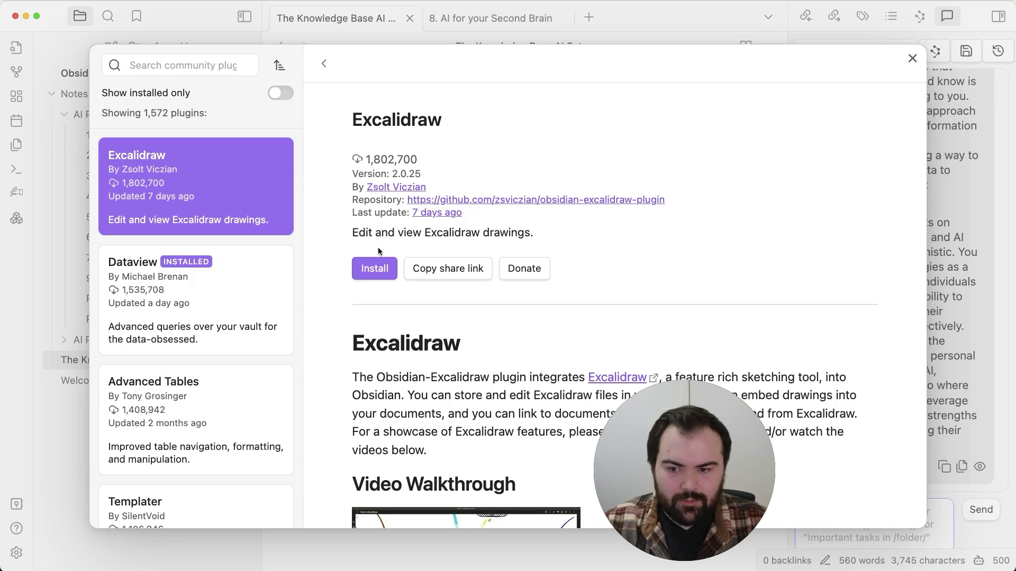
pyautogui.click(376, 268)
pyautogui.scroll(-1, 623, 256)
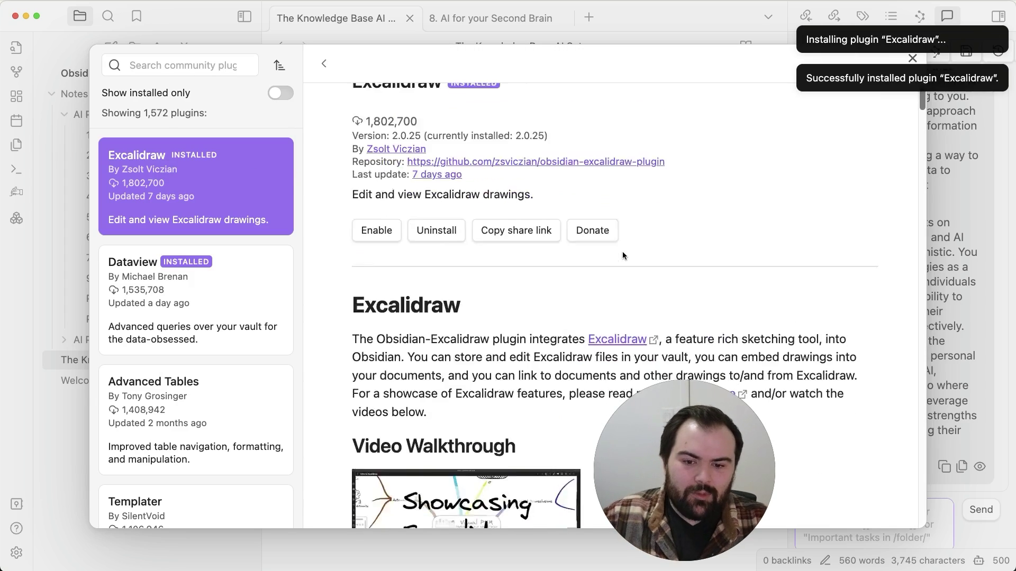
pyautogui.scroll(-3, 622, 255)
pyautogui.scroll(4, 624, 249)
pyautogui.click(368, 263)
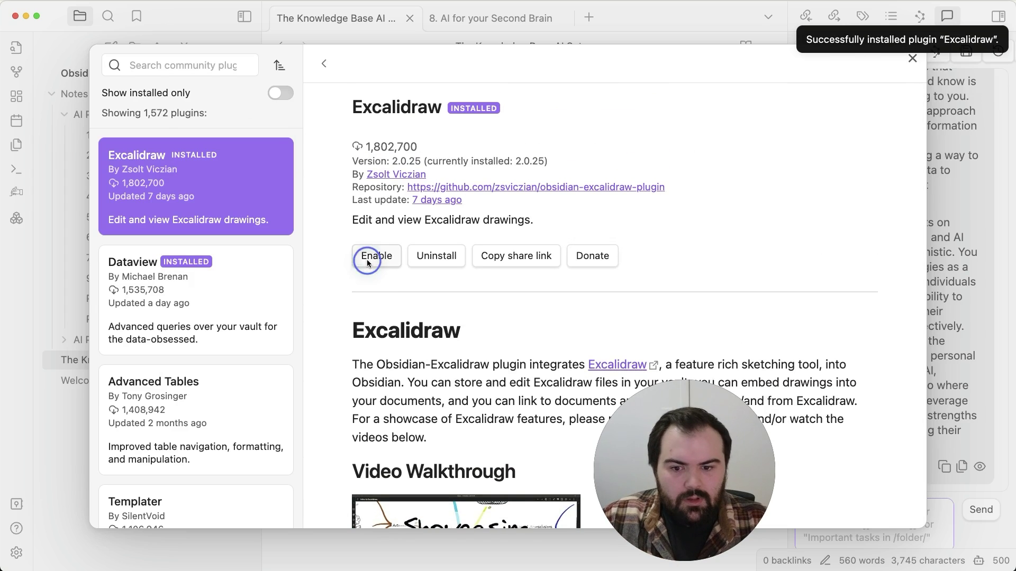
pyautogui.press('Escape')
pyautogui.press('Escape')
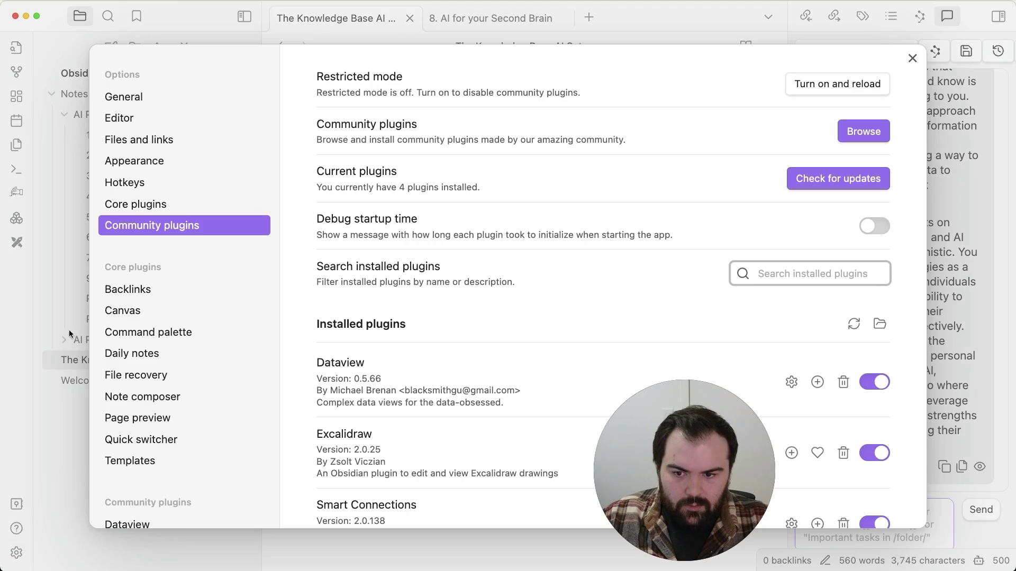
# - Set Excalidraw's default AI model to gpt-4 under its AI settings and close Settings
pyautogui.scroll(-3, 105, 424)
pyautogui.click(132, 456)
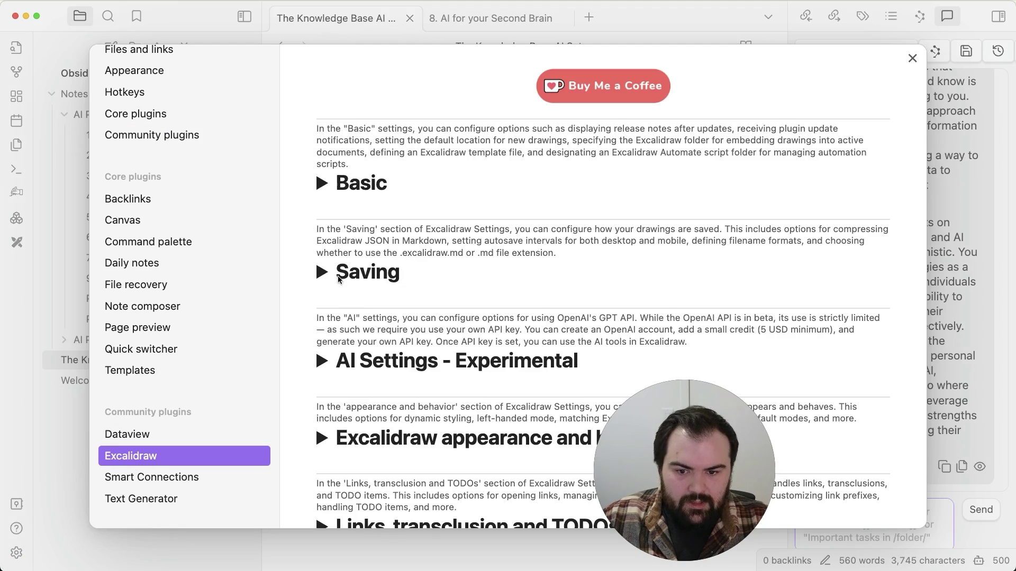
pyautogui.scroll(-3, 338, 279)
pyautogui.click(369, 265)
pyautogui.scroll(-3, 371, 299)
pyautogui.scroll(-2, 370, 299)
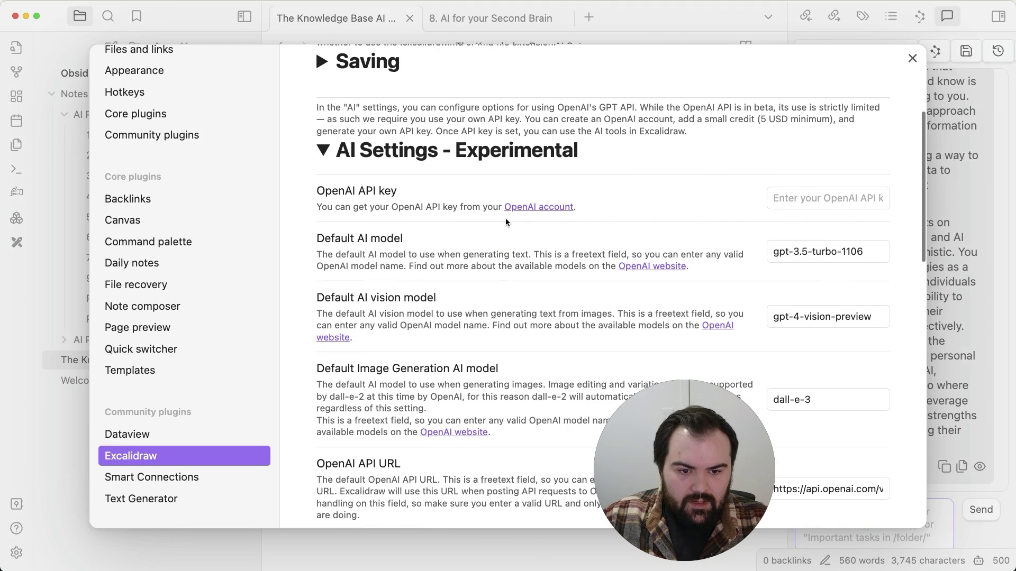
pyautogui.scroll(-1, 836, 247)
pyautogui.scroll(-2, 307, 164)
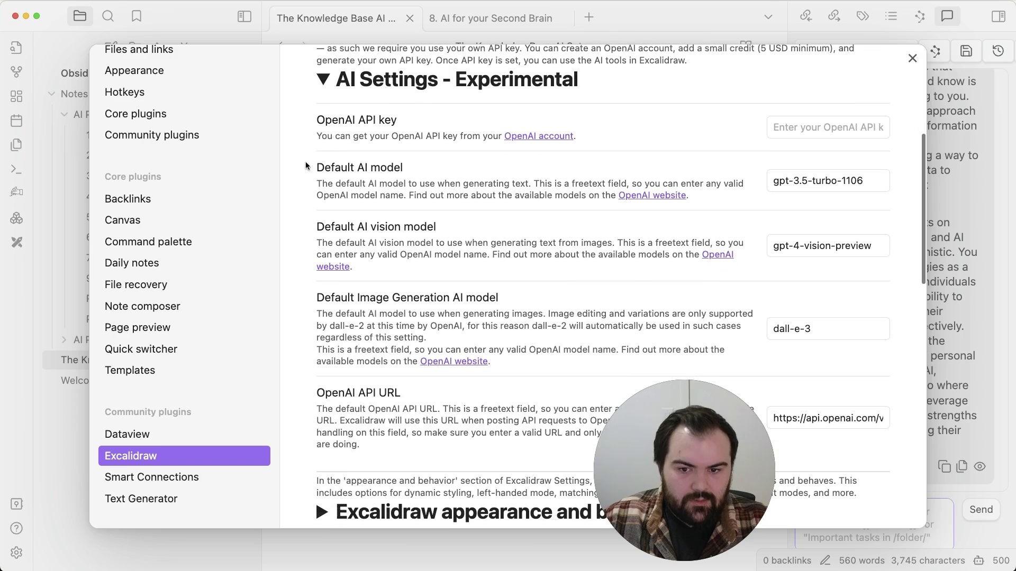
pyautogui.scroll(-1, 790, 195)
pyautogui.scroll(-1, 791, 194)
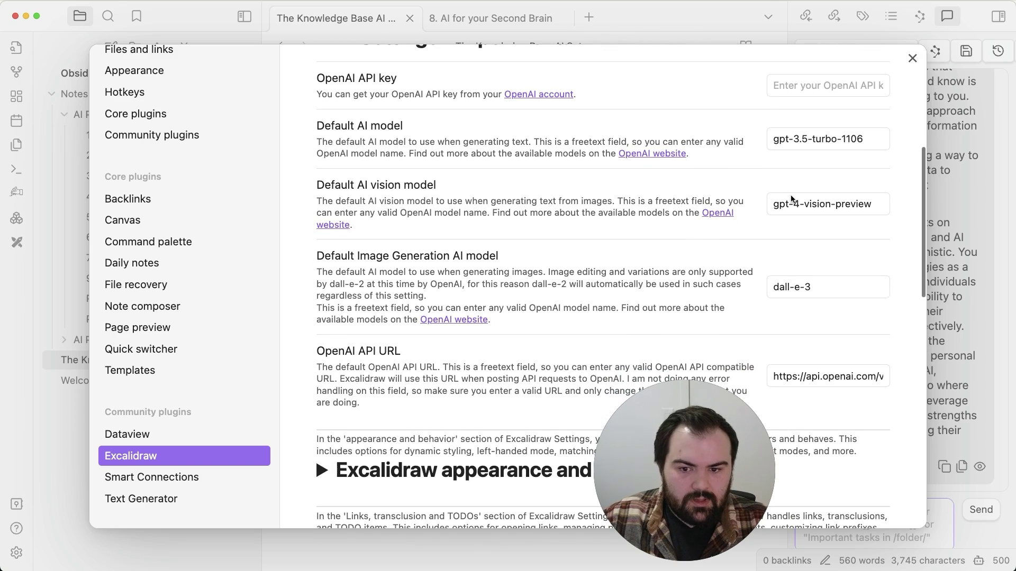
pyautogui.scroll(-3, 416, 241)
pyautogui.write('gpt-4')
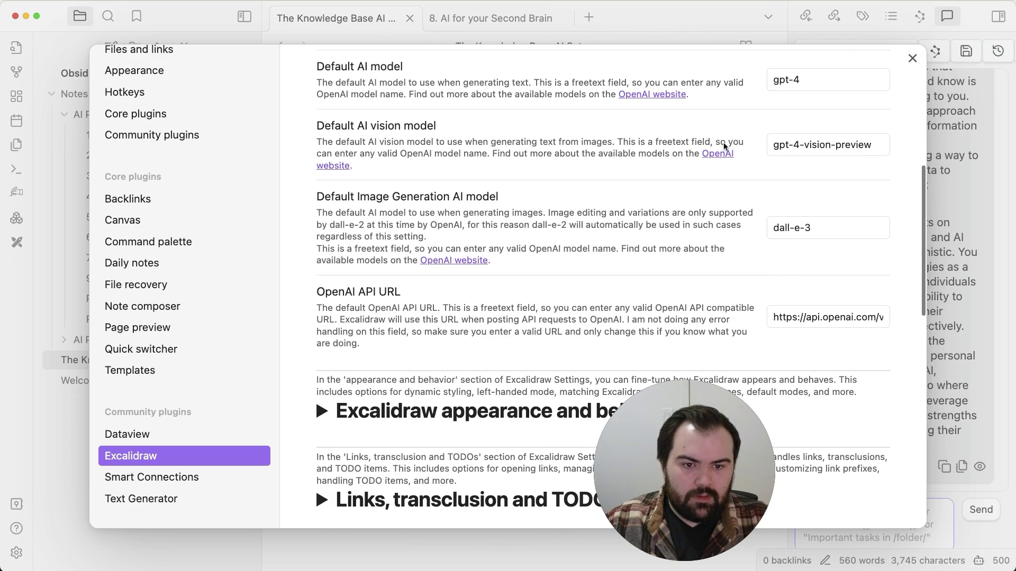
pyautogui.click(912, 60)
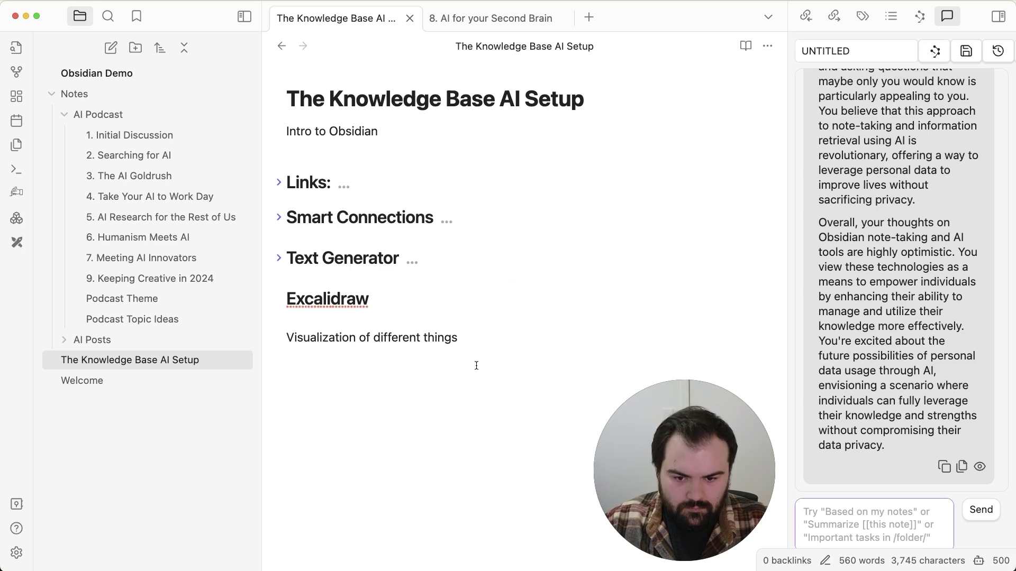
# - Create a new Excalidraw drawing in a new tab, embed it in the note, and switch to it
pyautogui.press('super+p')
pyautogui.write('e')
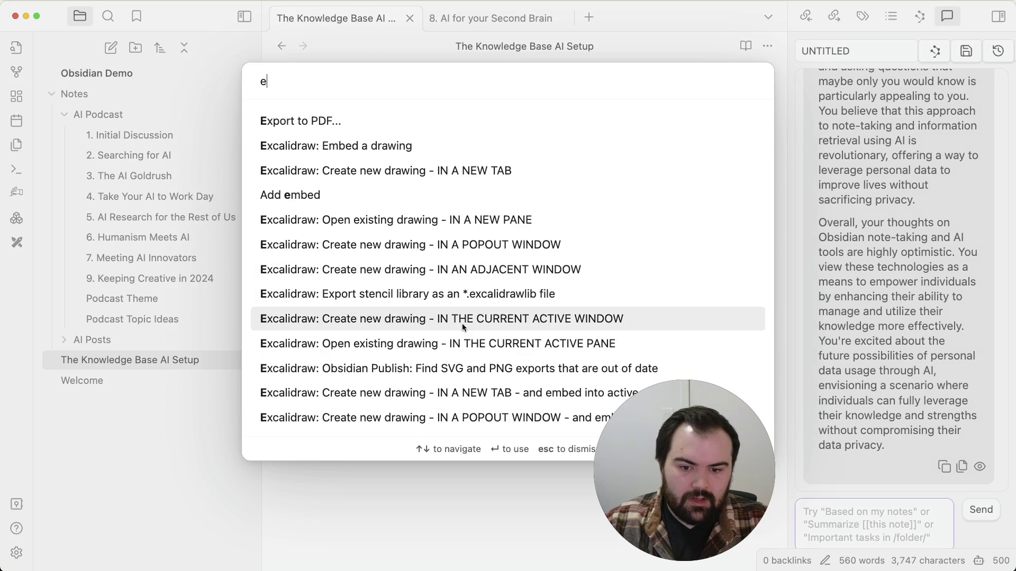
pyautogui.scroll(-3, 461, 323)
pyautogui.click(534, 321)
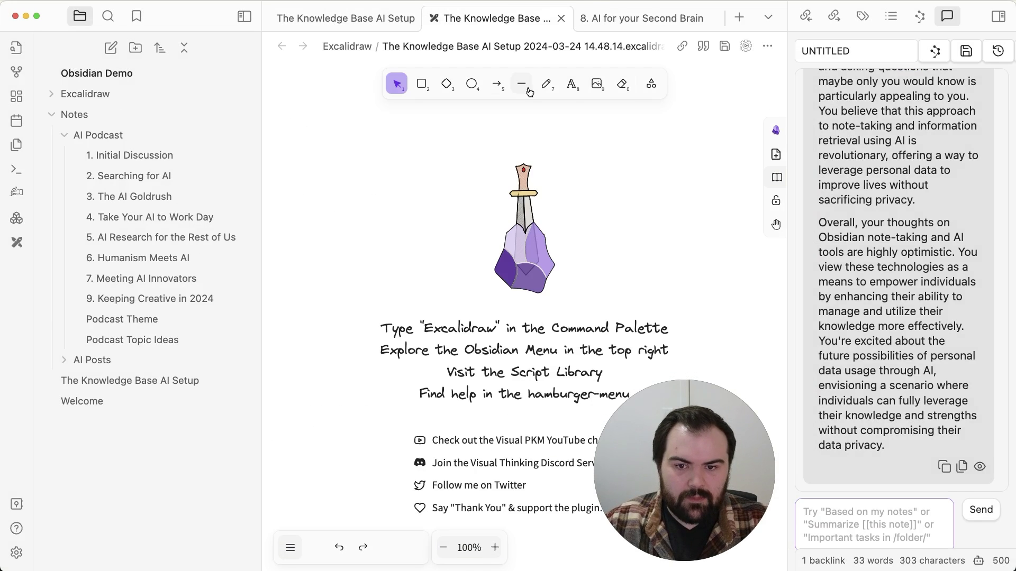
pyautogui.click(381, 24)
pyautogui.scroll(-3, 393, 284)
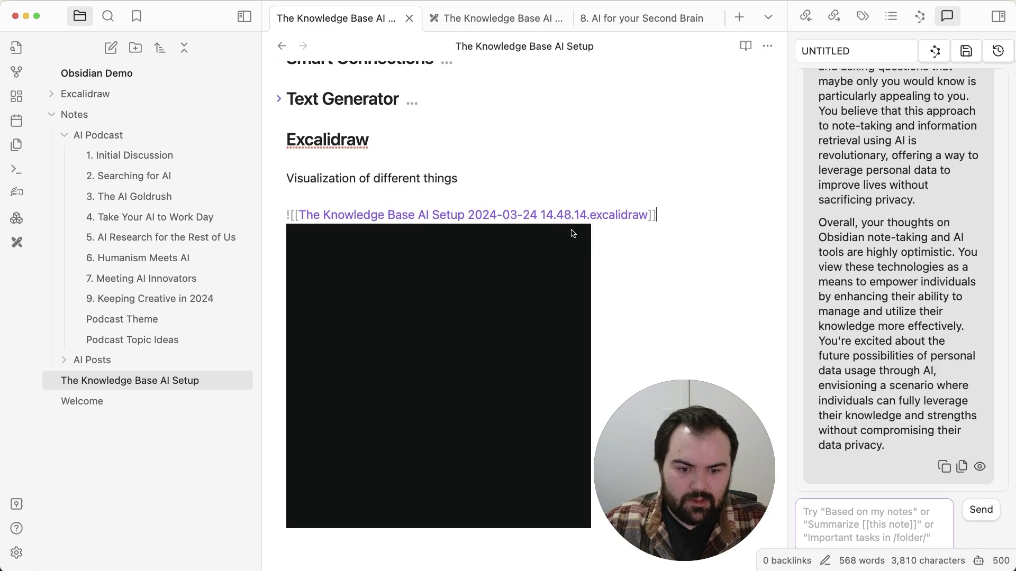
pyautogui.click(503, 18)
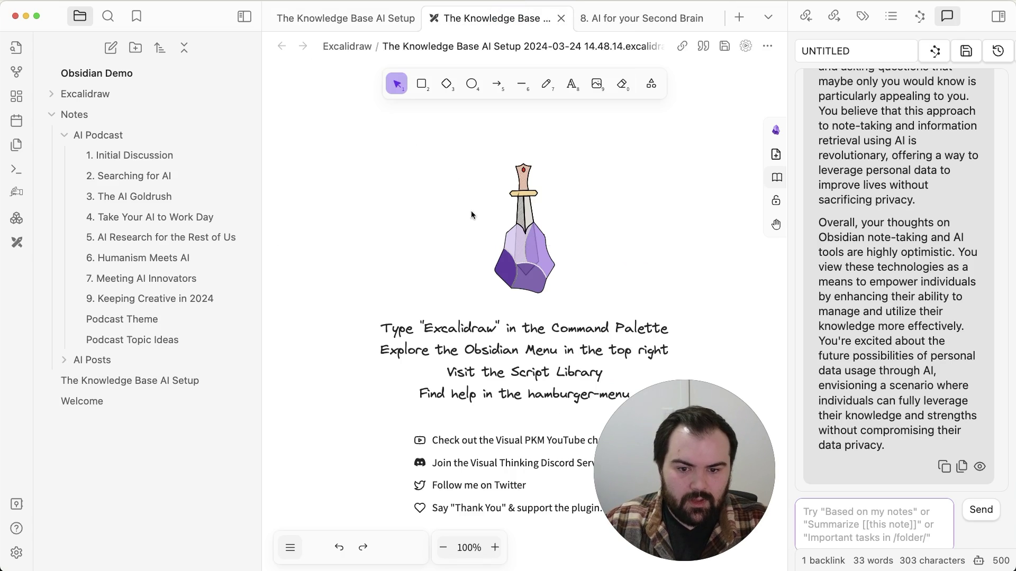
# - Draw a wide header rectangle with a small square inside, then select the whole phone mockup
pyautogui.click(421, 83)
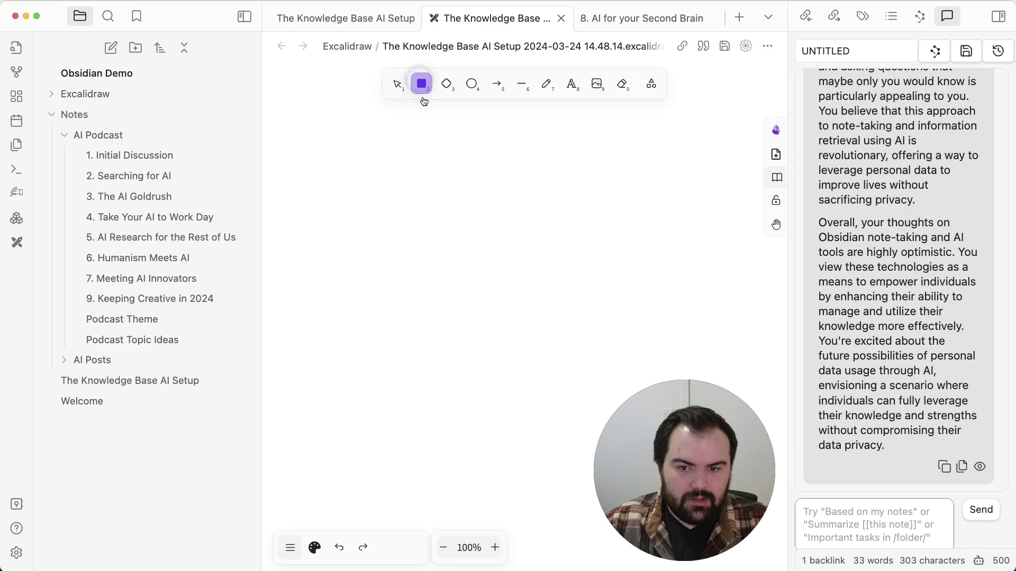
pyautogui.moveTo(335, 155)
pyautogui.mouseDown()
pyautogui.moveTo(495, 204)
pyautogui.moveTo(574, 205)
pyautogui.moveTo(540, 203)
pyautogui.mouseUp()
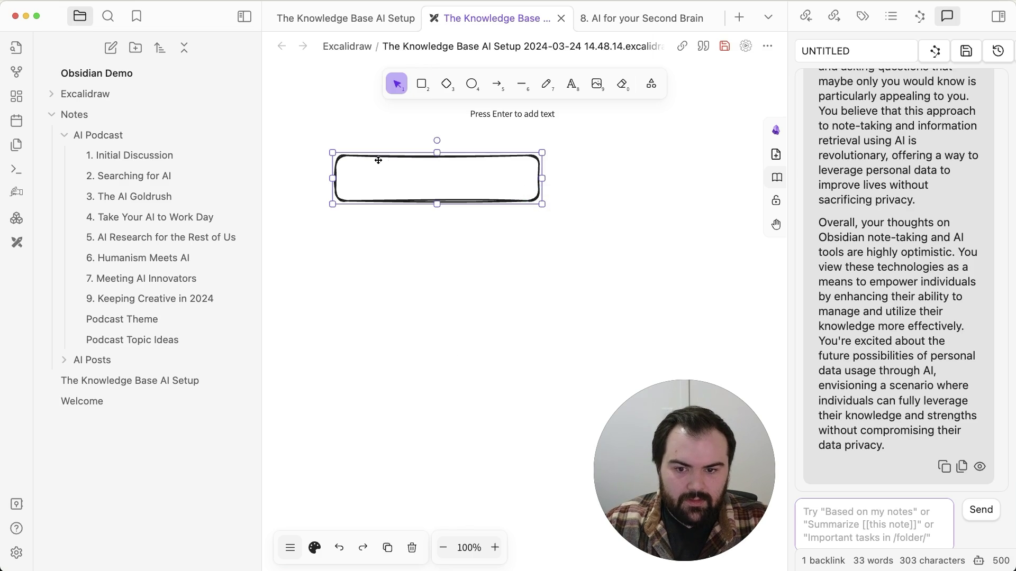
pyautogui.click(422, 83)
pyautogui.moveTo(346, 165)
pyautogui.mouseDown()
pyautogui.moveTo(376, 207)
pyautogui.moveTo(371, 194)
pyautogui.mouseUp()
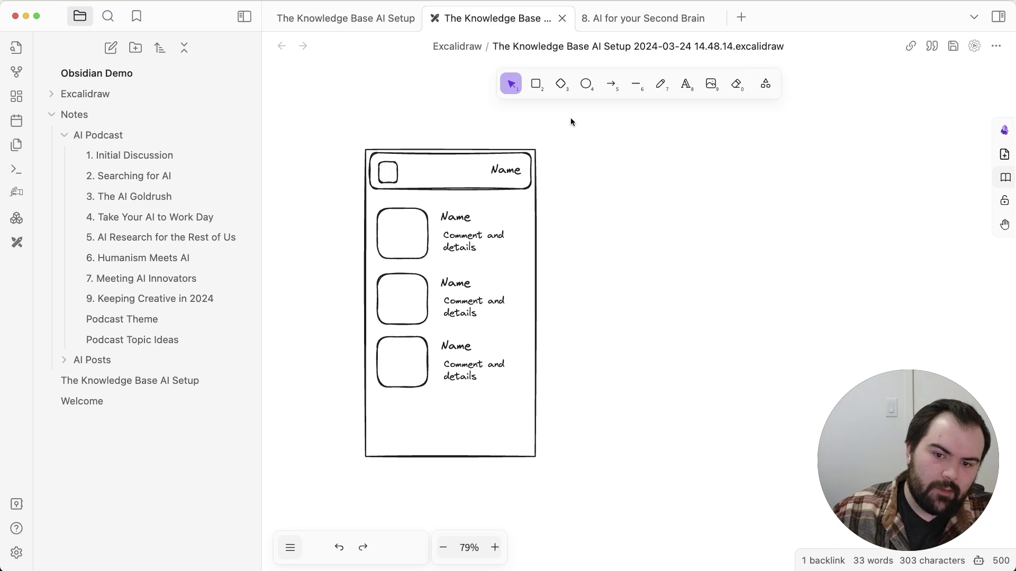
pyautogui.moveTo(570, 117); pyautogui.dragTo(355, 462)
pyautogui.click(765, 83)
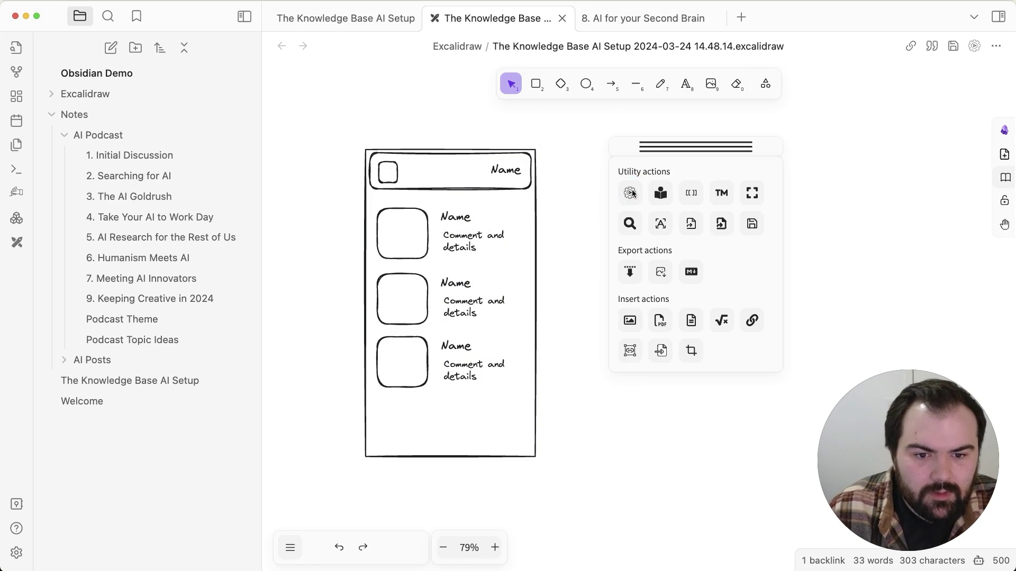
# - Search the Excalidraw Script Library for 'ExcaliAI' and install that script
pyautogui.click(628, 190)
pyautogui.click(818, 70)
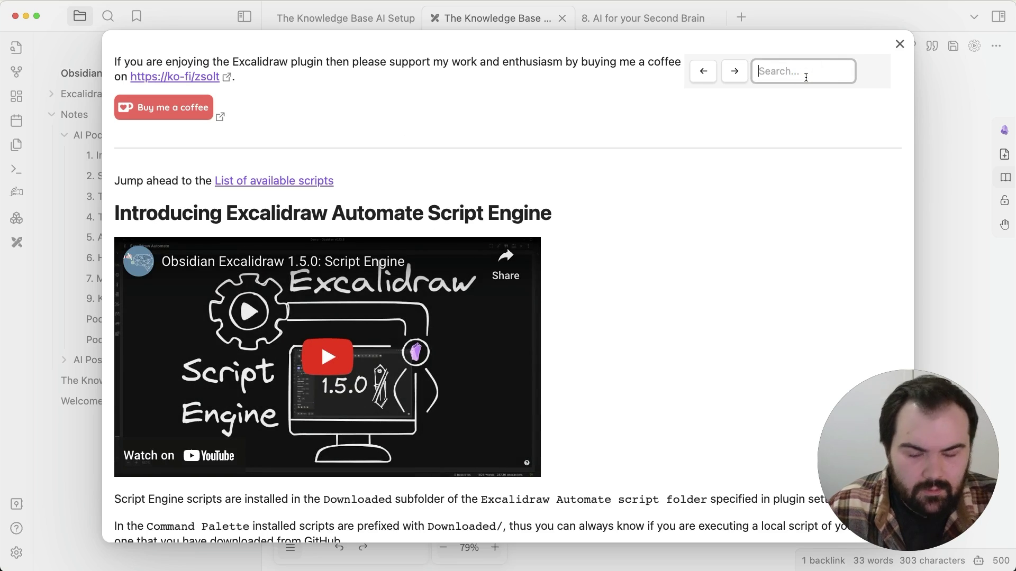
pyautogui.write('ExcaliAI')
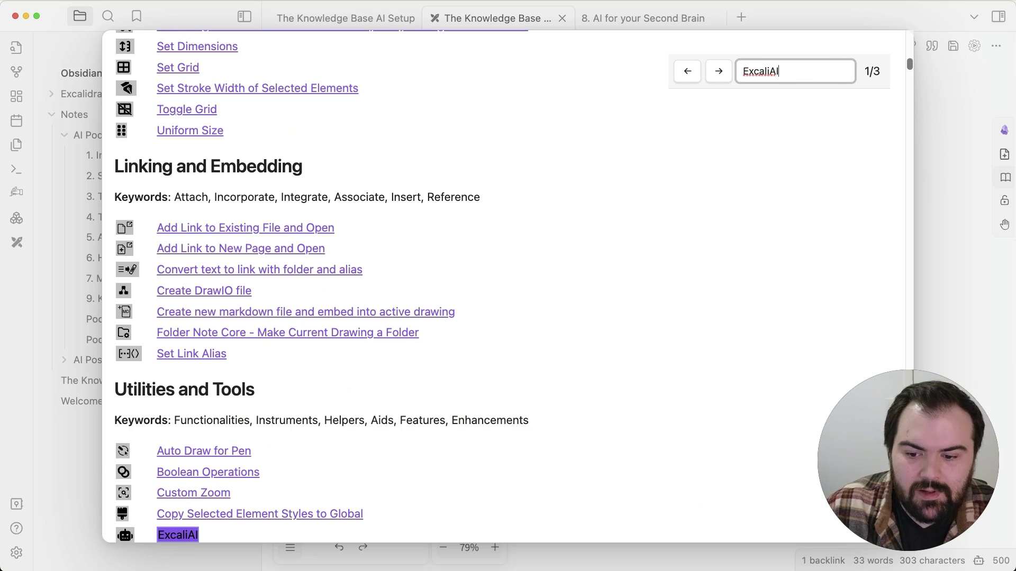
pyautogui.scroll(-3, 351, 336)
pyautogui.click(174, 454)
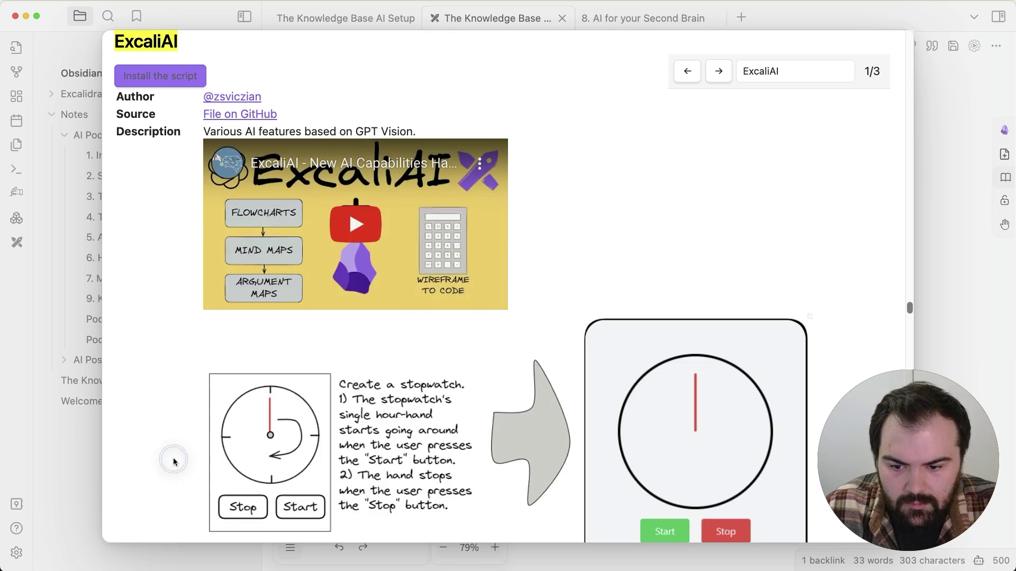
pyautogui.scroll(1, 348, 222)
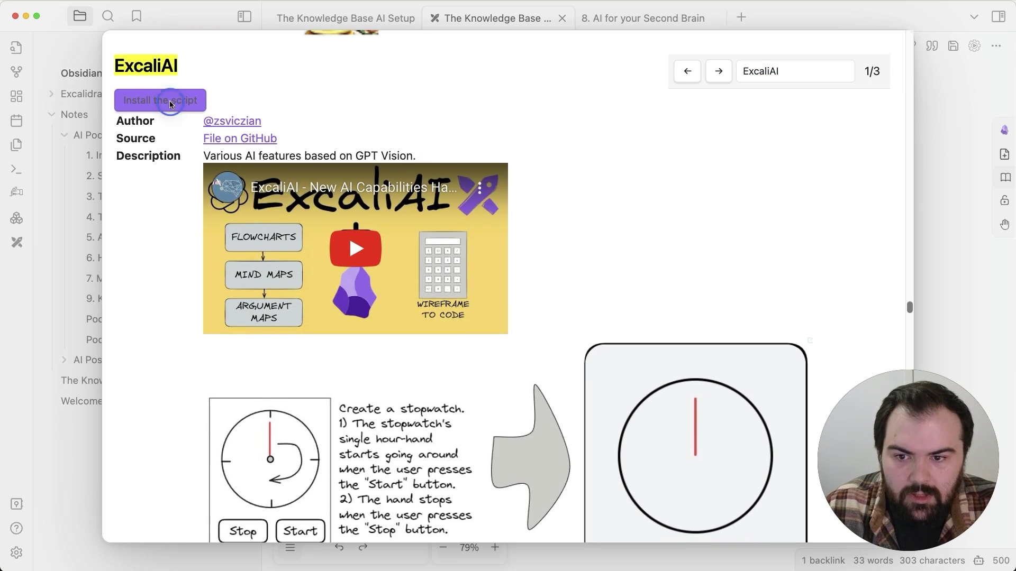
pyautogui.click(189, 101)
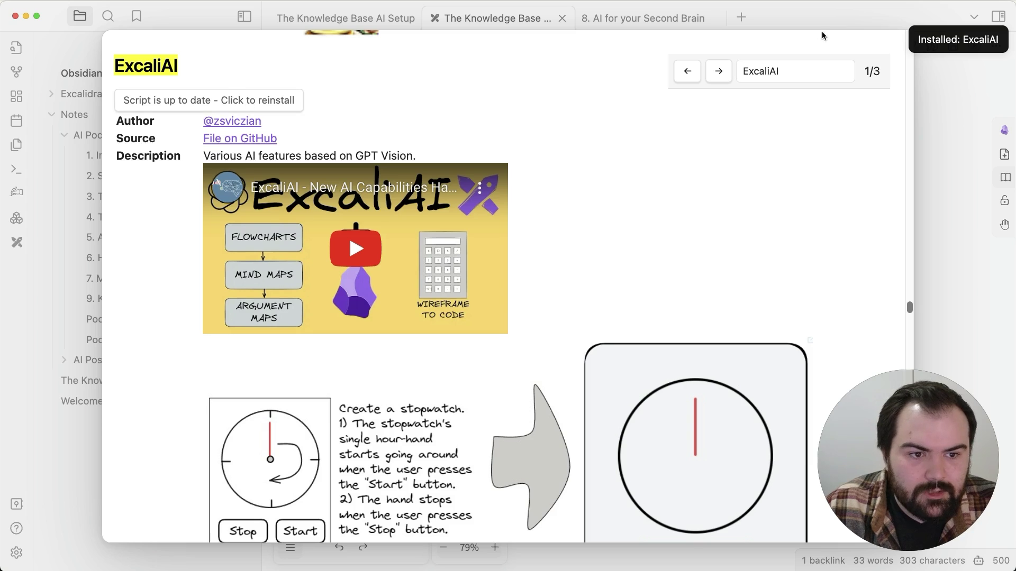
pyautogui.click(933, 122)
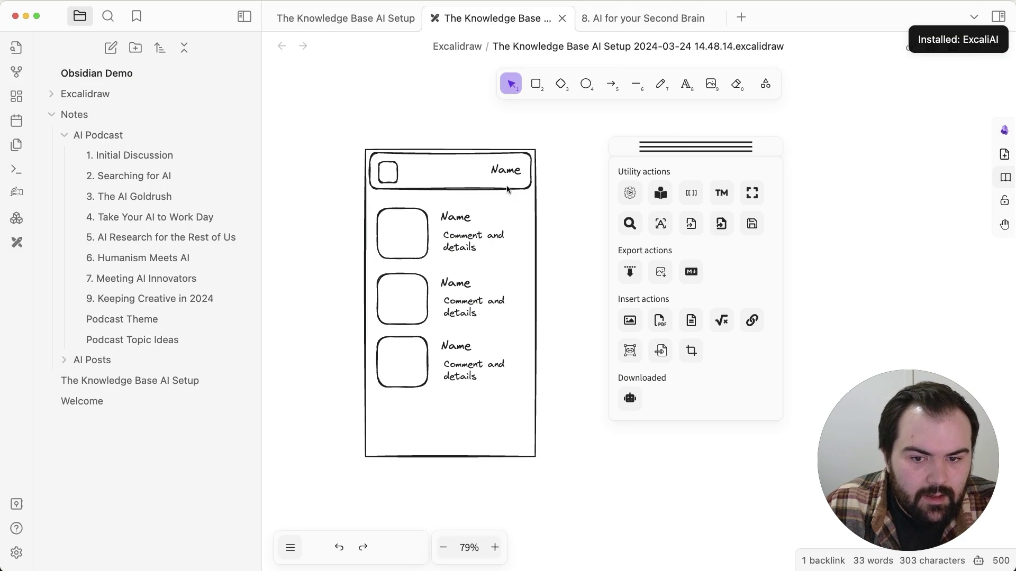
# - Select the whole wireframe and run ExcaliAI's wireframe-to-code task on it
pyautogui.moveTo(329, 131); pyautogui.dragTo(585, 500)
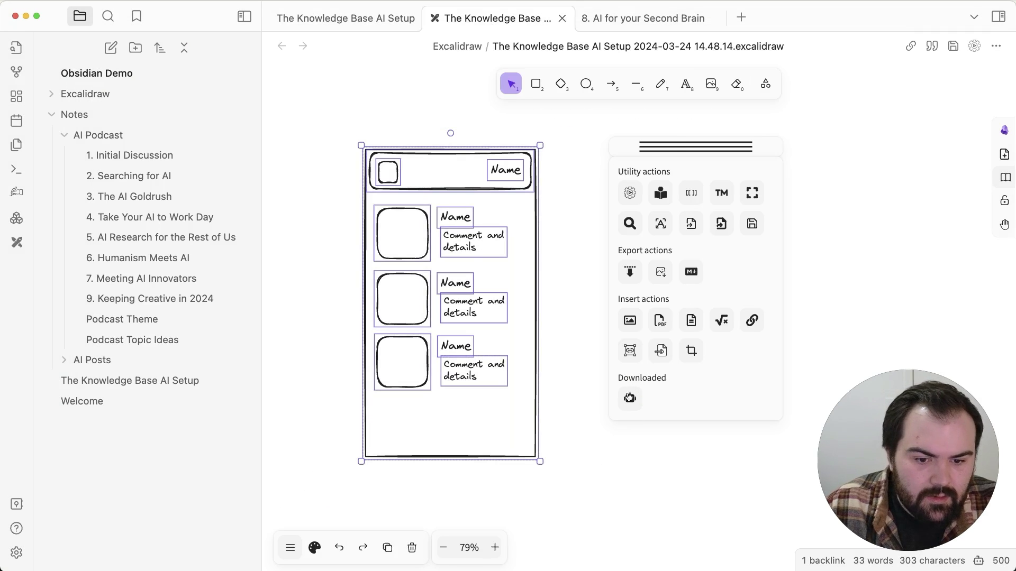
pyautogui.click(629, 398)
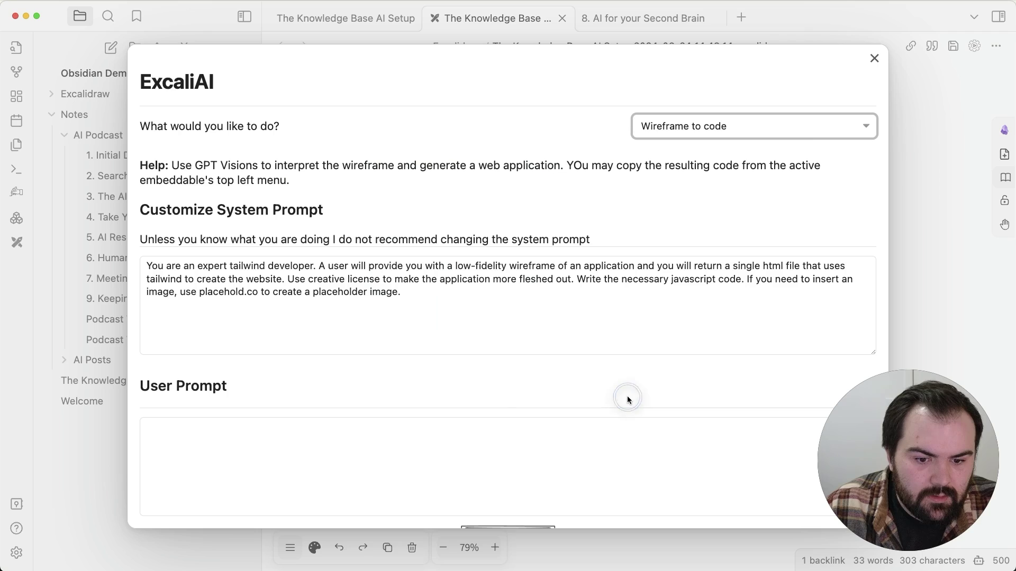
pyautogui.click(804, 132)
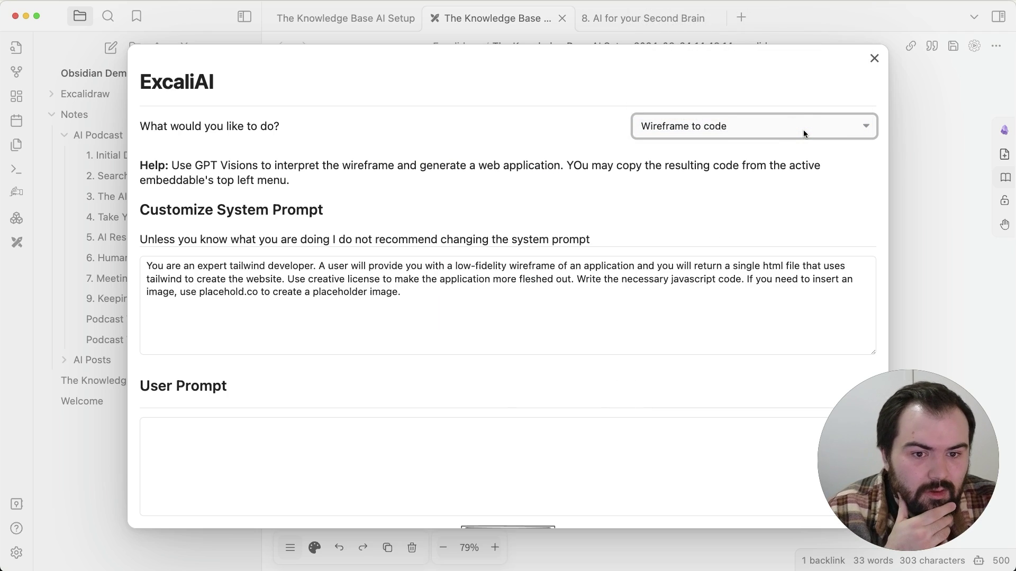
pyautogui.scroll(-5, 315, 376)
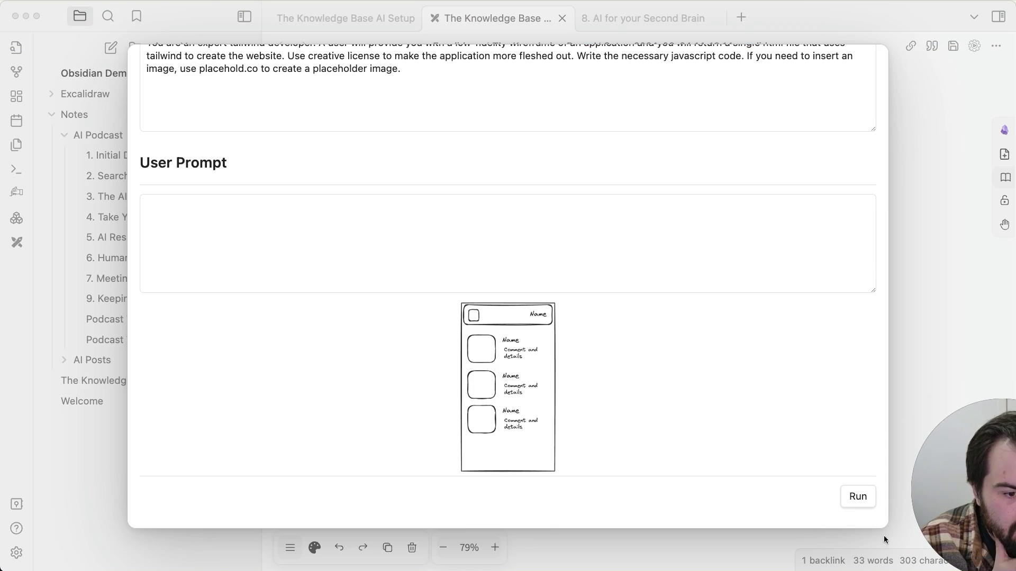
pyautogui.click(854, 499)
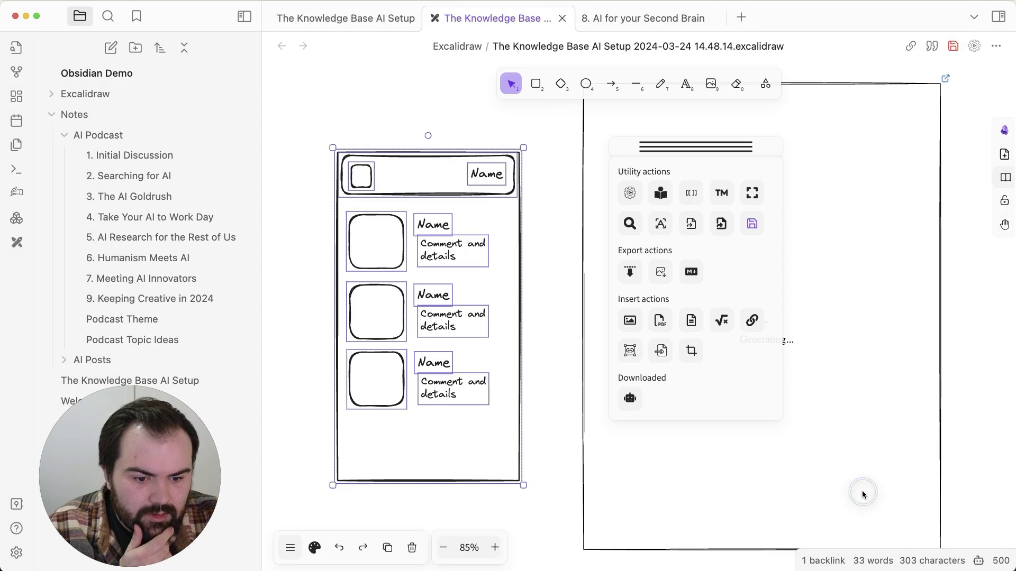
pyautogui.keyDown('ctrl'); pyautogui.scroll(-5, 707, 344); pyautogui.keyUp('ctrl')
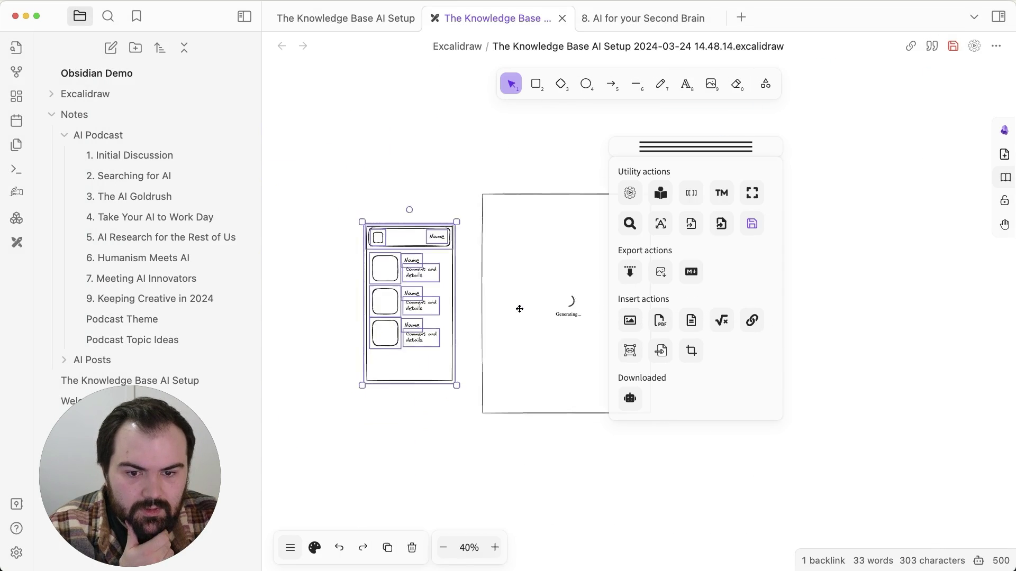
pyautogui.scroll(-1, 520, 309)
pyautogui.scroll(3, 520, 309)
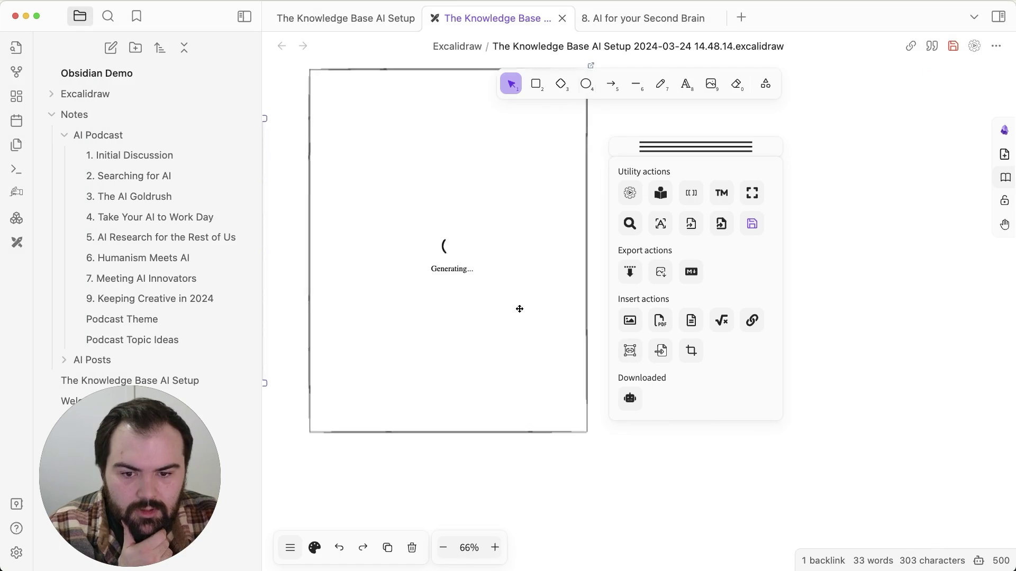
pyautogui.scroll(2, 519, 309)
# - Test the generated HTML mockup by drag-selecting its Name and comment text
pyautogui.click(442, 300)
pyautogui.hscroll(5, 442, 302)
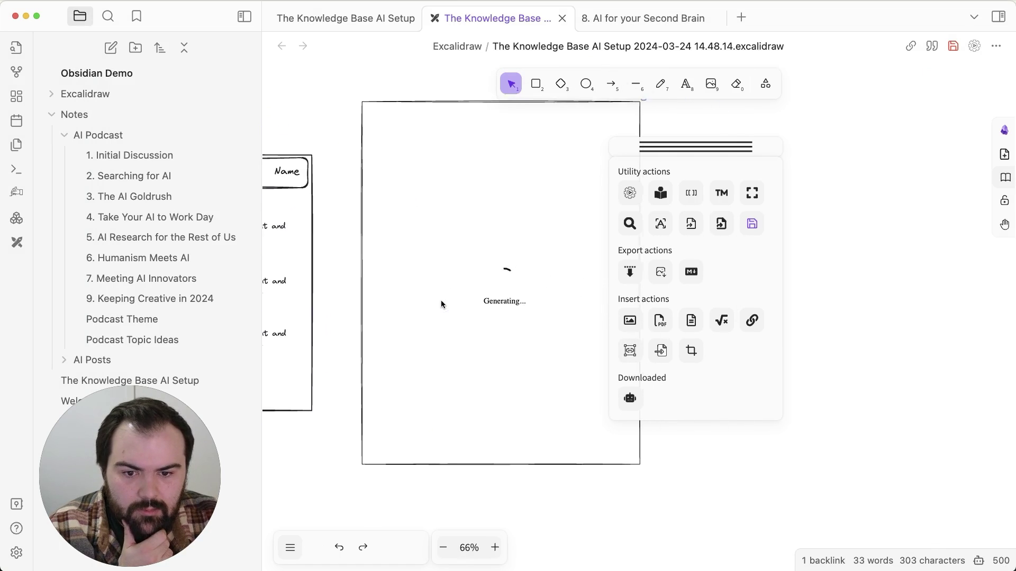
pyautogui.hscroll(3, 442, 305)
pyautogui.scroll(-2, 416, 334)
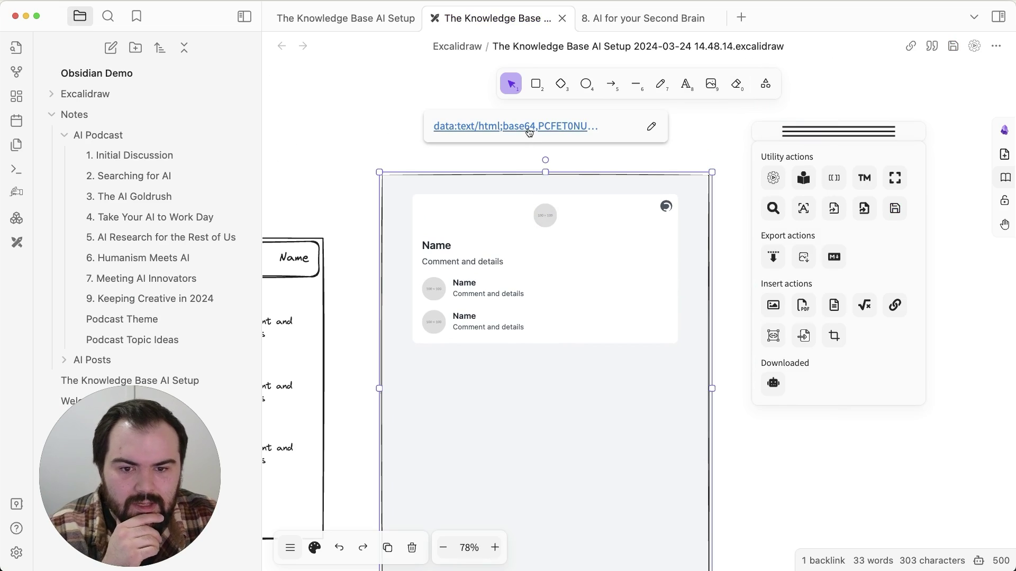
pyautogui.moveTo(512, 290); pyautogui.dragTo(431, 317)
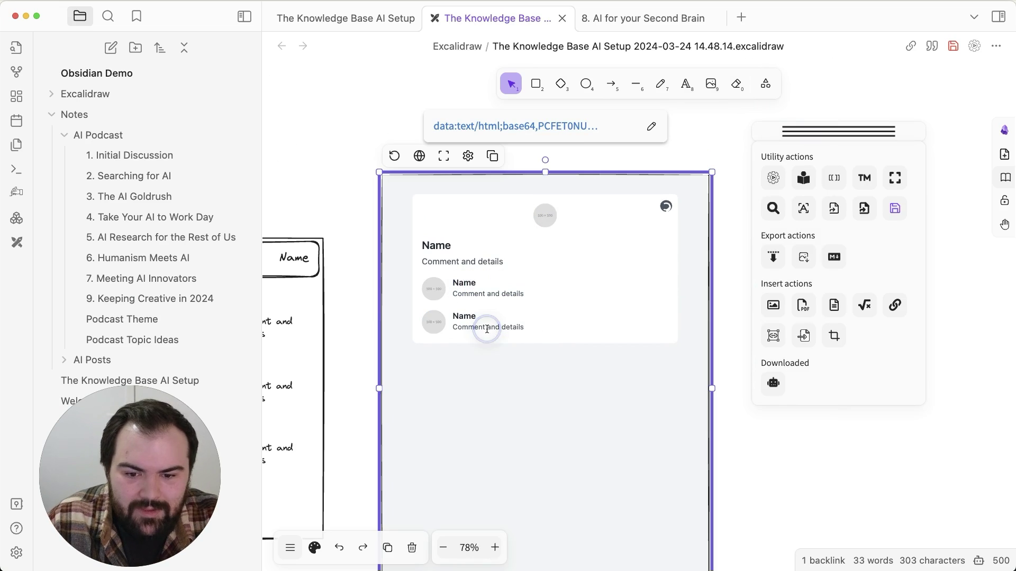
pyautogui.moveTo(516, 327); pyautogui.dragTo(430, 243)
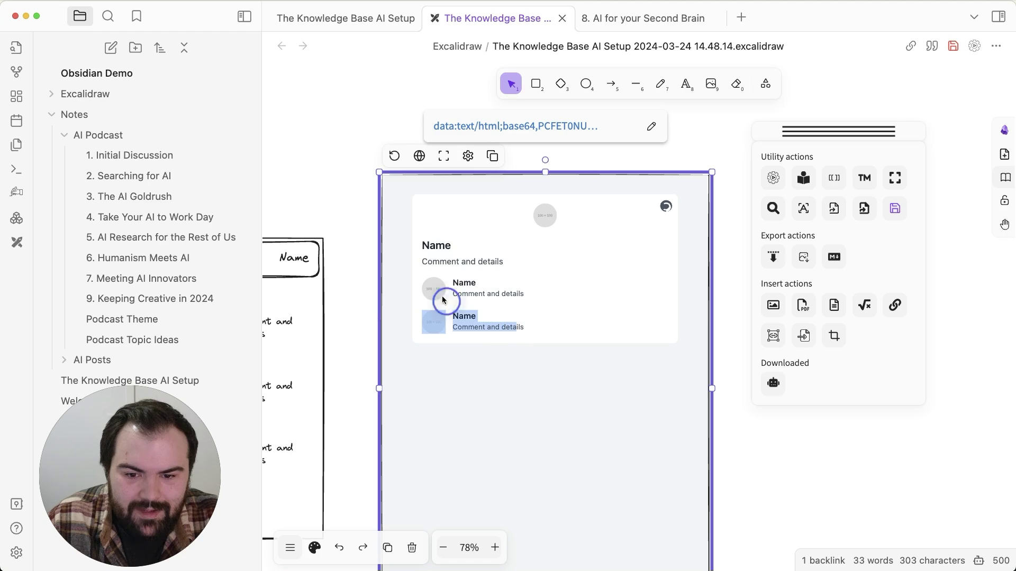
pyautogui.click(441, 248)
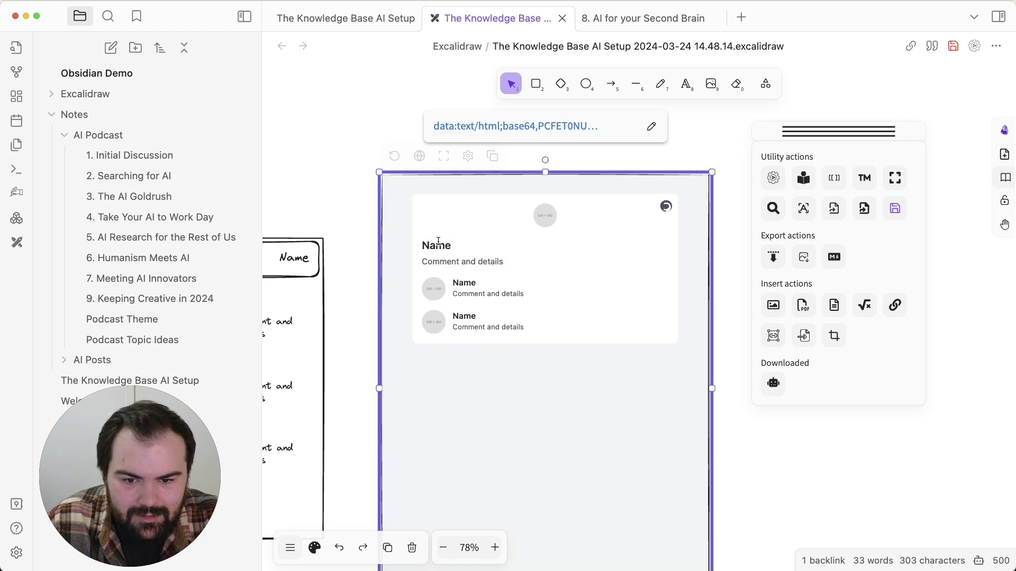
pyautogui.click(363, 281)
pyautogui.hscroll(-5, 363, 285)
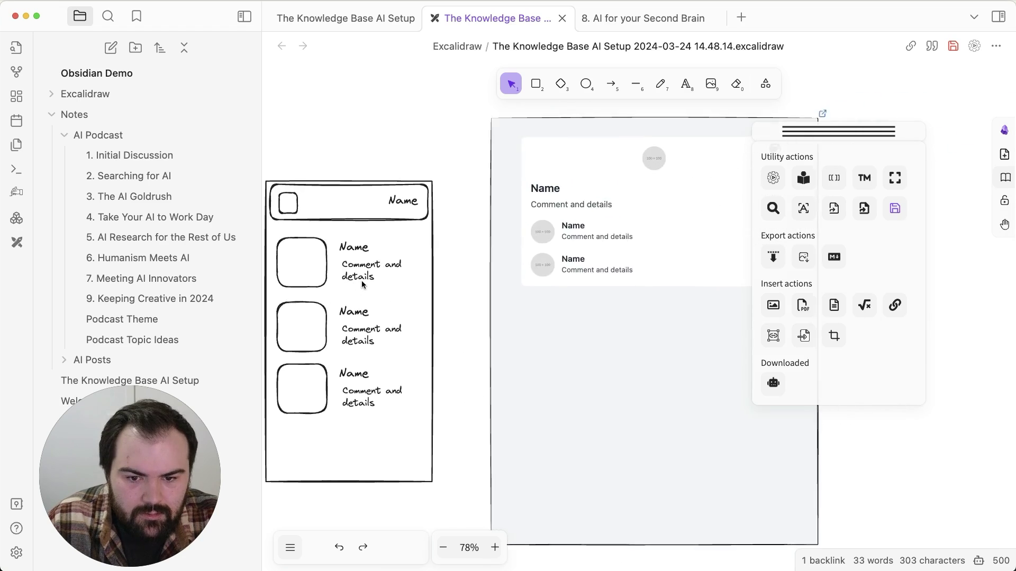
# - Label the sketch's small top box 'logo'
pyautogui.hscroll(3, 363, 285)
pyautogui.scroll(-3, 363, 284)
pyautogui.doubleClick(297, 236)
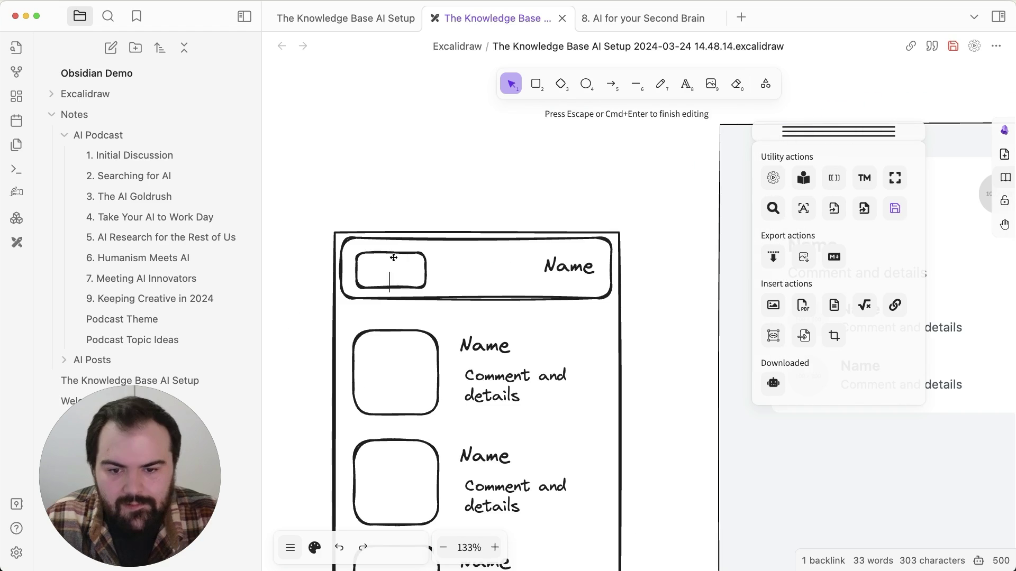
pyautogui.press('Escape')
pyautogui.doubleClick(390, 271)
pyautogui.write('lo')
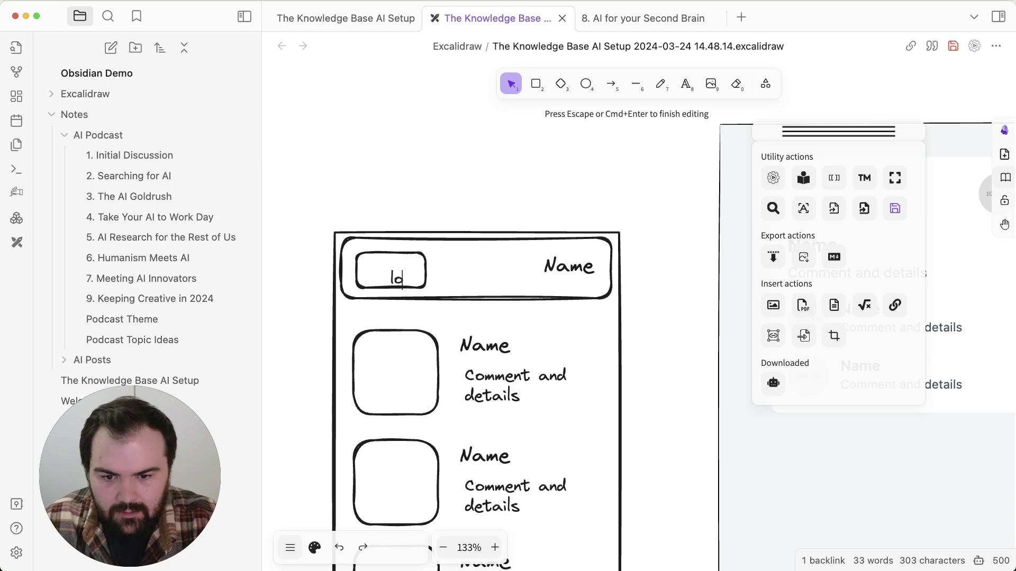
pyautogui.write('go')
pyautogui.click(527, 275)
pyautogui.moveTo(400, 278); pyautogui.dragTo(381, 266)
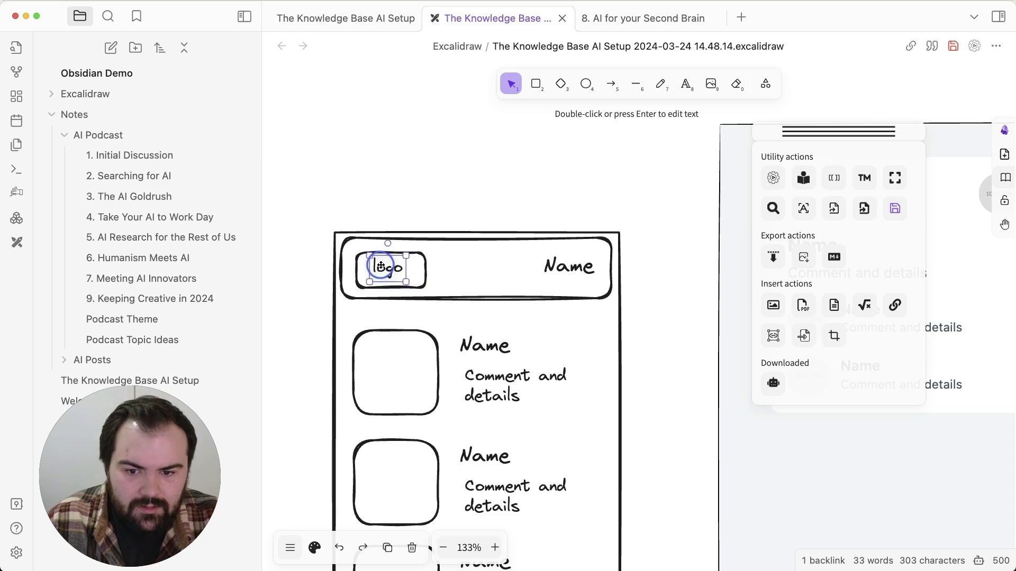
# - Move the first mockup right and rerun ExcaliAI Wireframe to code on the whole sketch
pyautogui.scroll(-10, 381, 266)
pyautogui.moveTo(526, 185); pyautogui.dragTo(682, 182)
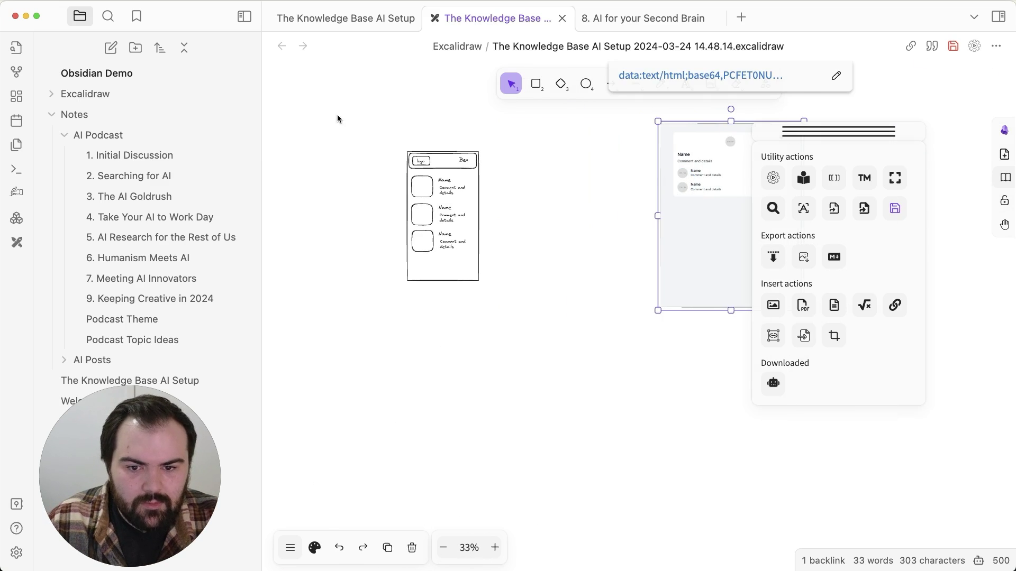
pyautogui.moveTo(347, 110); pyautogui.dragTo(637, 358)
pyautogui.click(772, 382)
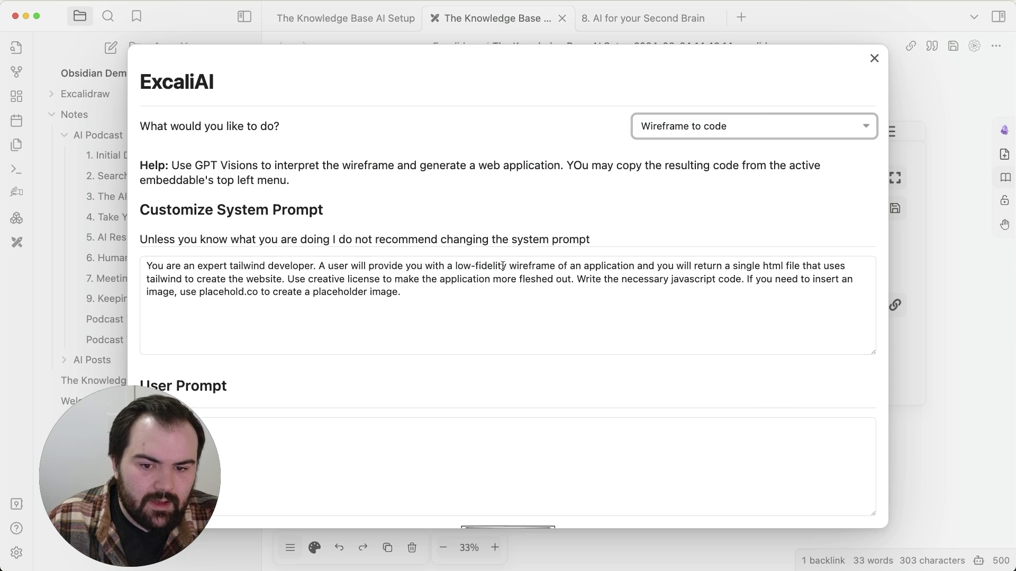
pyautogui.scroll(-5, 703, 178)
pyautogui.click(862, 496)
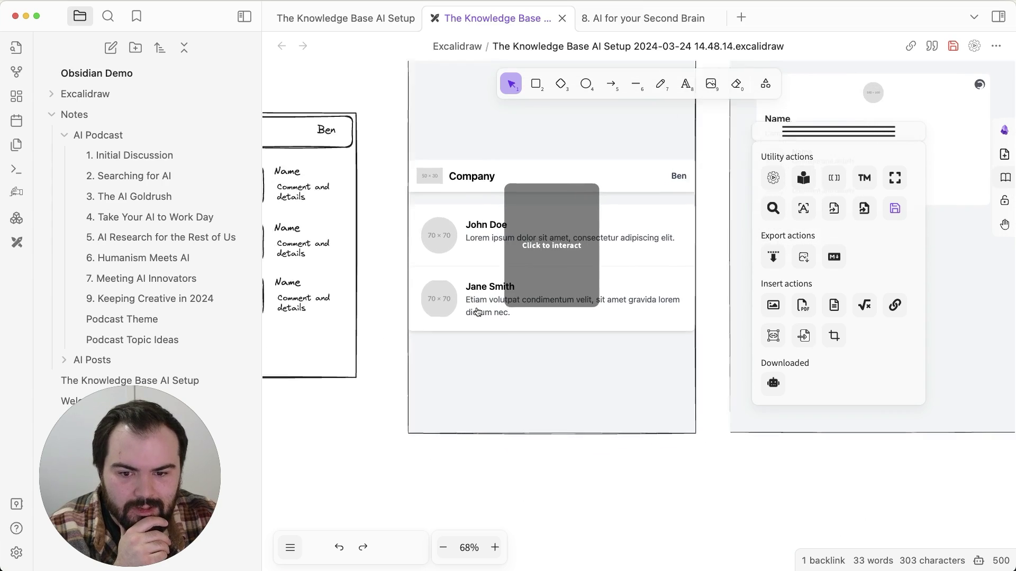
pyautogui.click(478, 312)
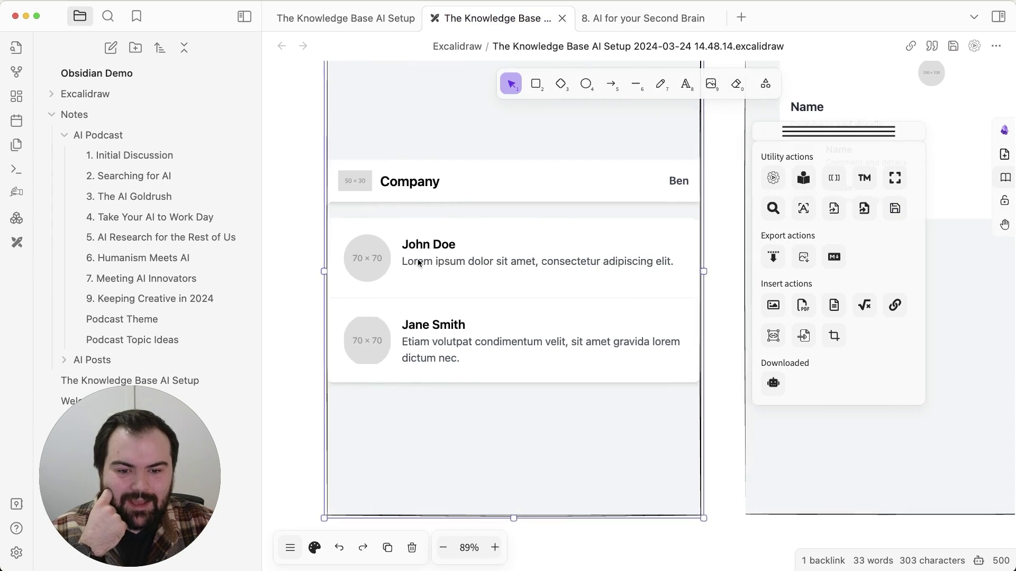
# - Shrink the Company mockup to a narrow phone shape and move it beside the wireframe
pyautogui.scroll(-5, 486, 335)
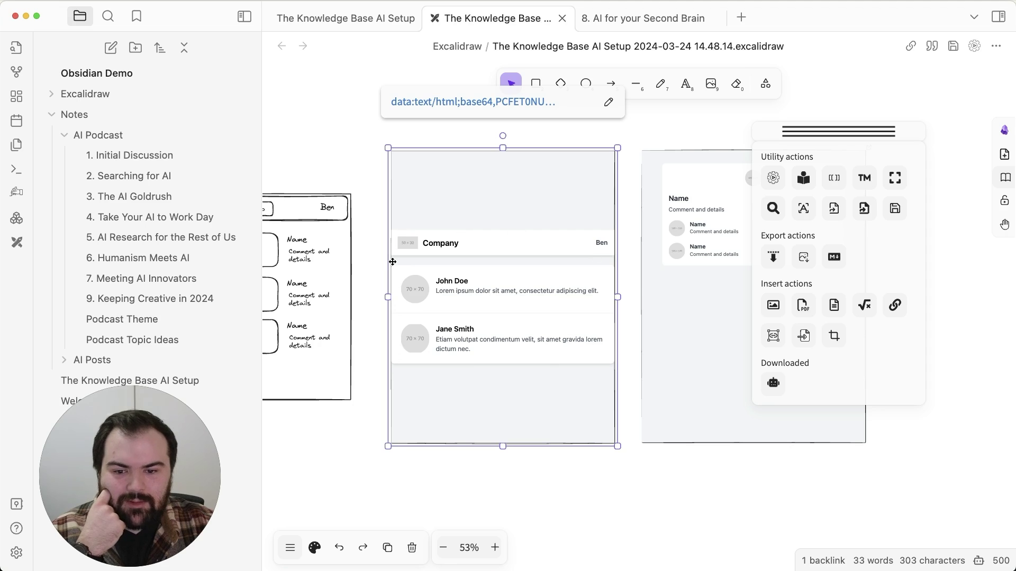
pyautogui.hscroll(-5, 392, 261)
pyautogui.hscroll(6, 493, 242)
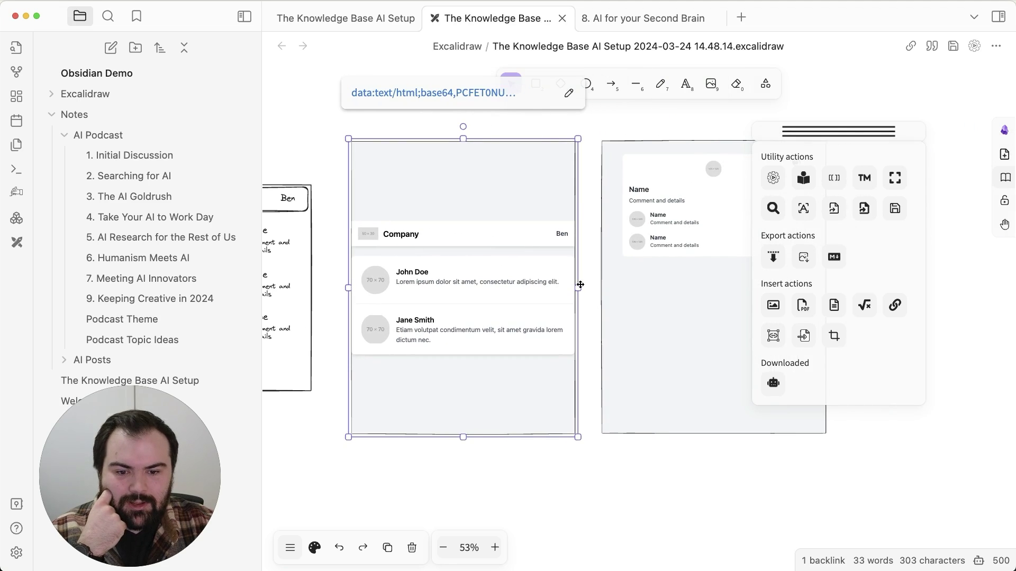
pyautogui.moveTo(581, 285); pyautogui.dragTo(473, 288)
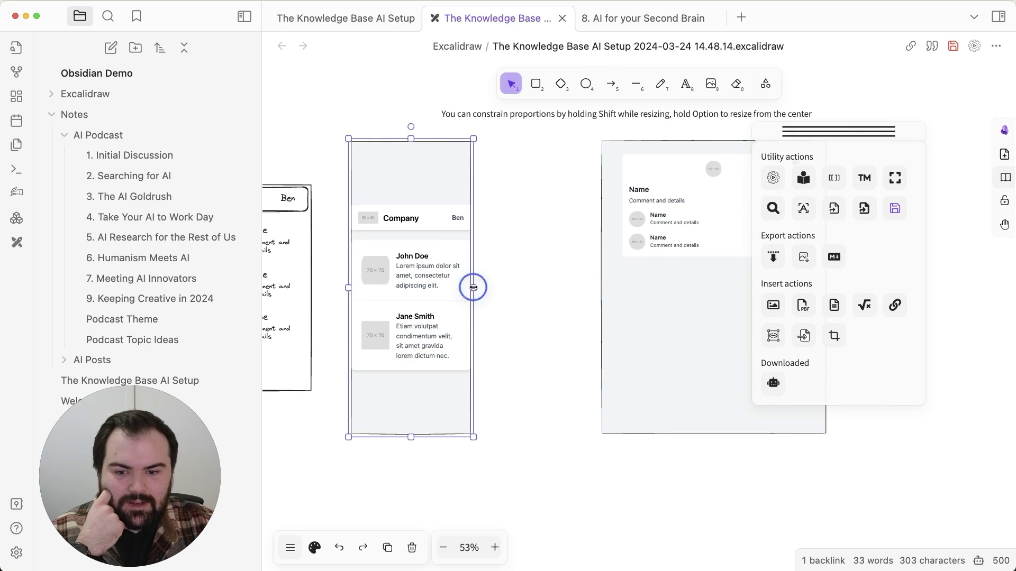
pyautogui.moveTo(410, 139); pyautogui.dragTo(411, 264)
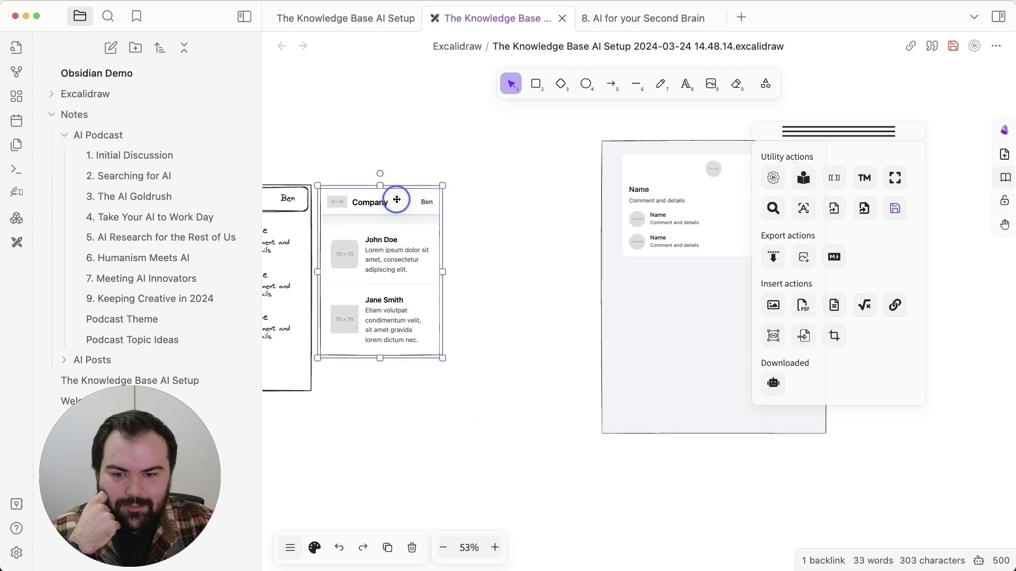
pyautogui.moveTo(414, 280); pyautogui.dragTo(388, 200)
pyautogui.click(578, 228)
pyautogui.hscroll(-5, 578, 229)
pyautogui.keyDown('ctrl'); pyautogui.scroll(5, 578, 228); pyautogui.keyUp('ctrl')
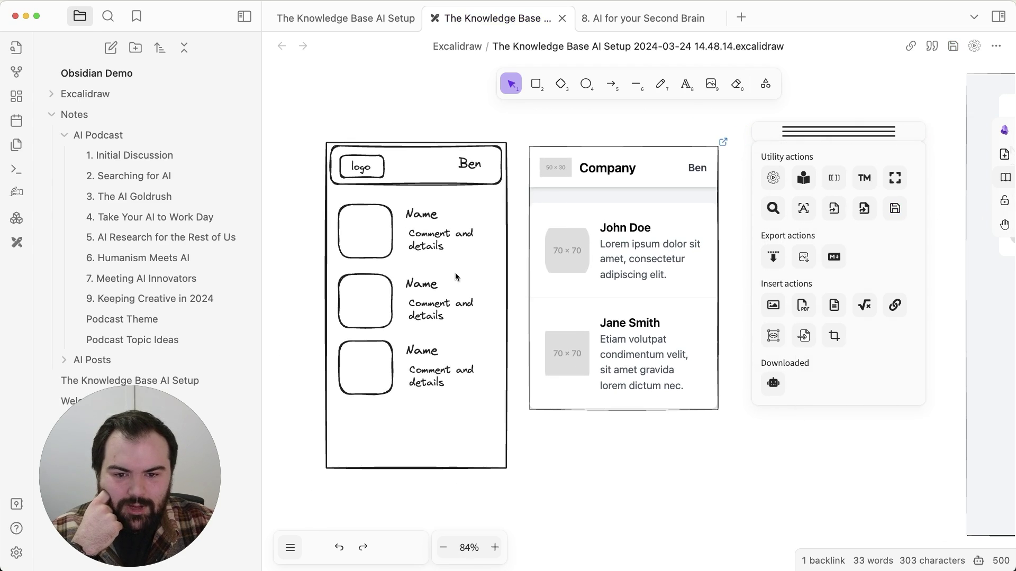
pyautogui.click(617, 268)
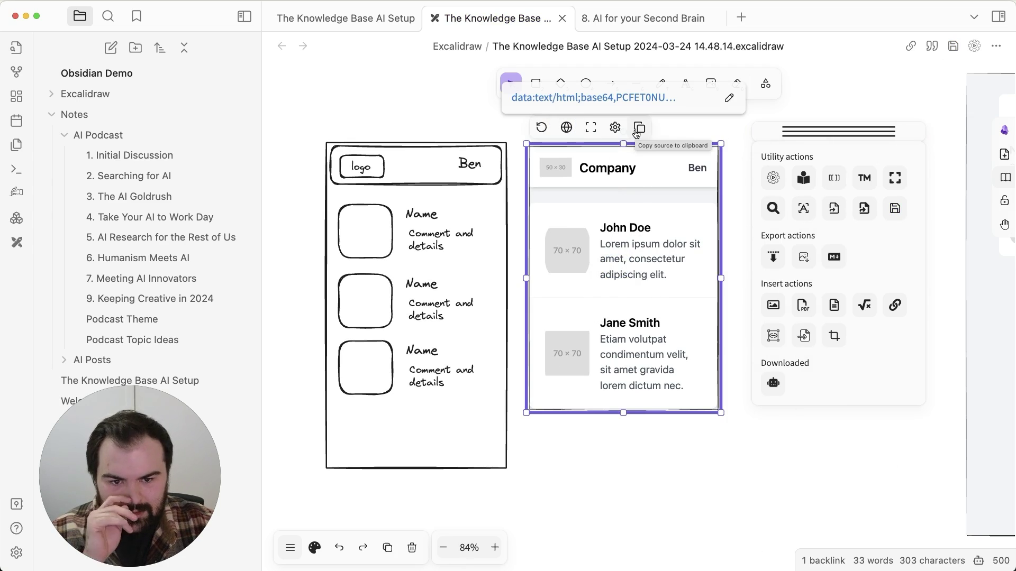
# - Paste the copied mockup HTML in a ```html block below the Excalidraw embed
pyautogui.click(345, 18)
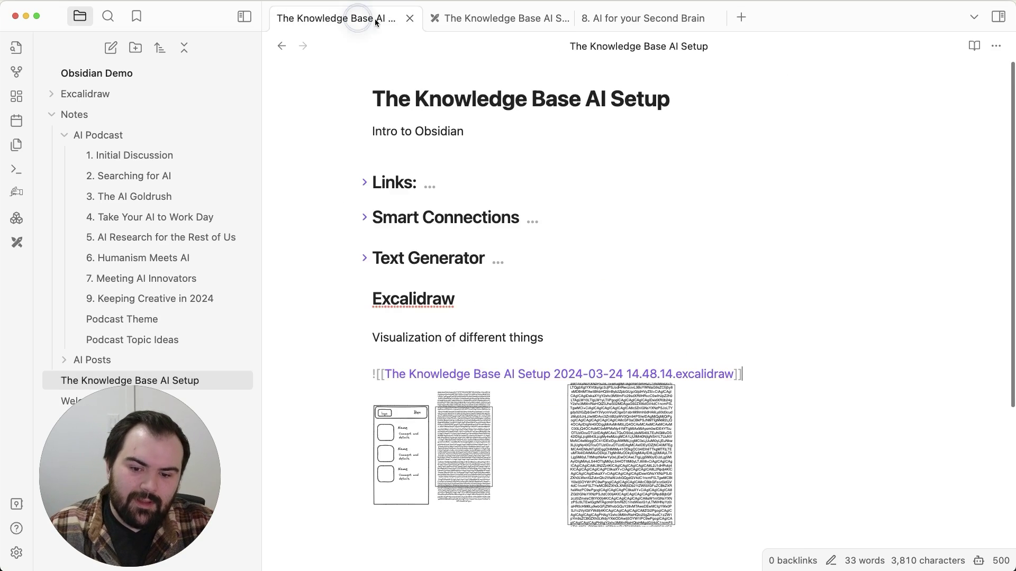
pyautogui.scroll(-5, 519, 335)
pyautogui.click(519, 376)
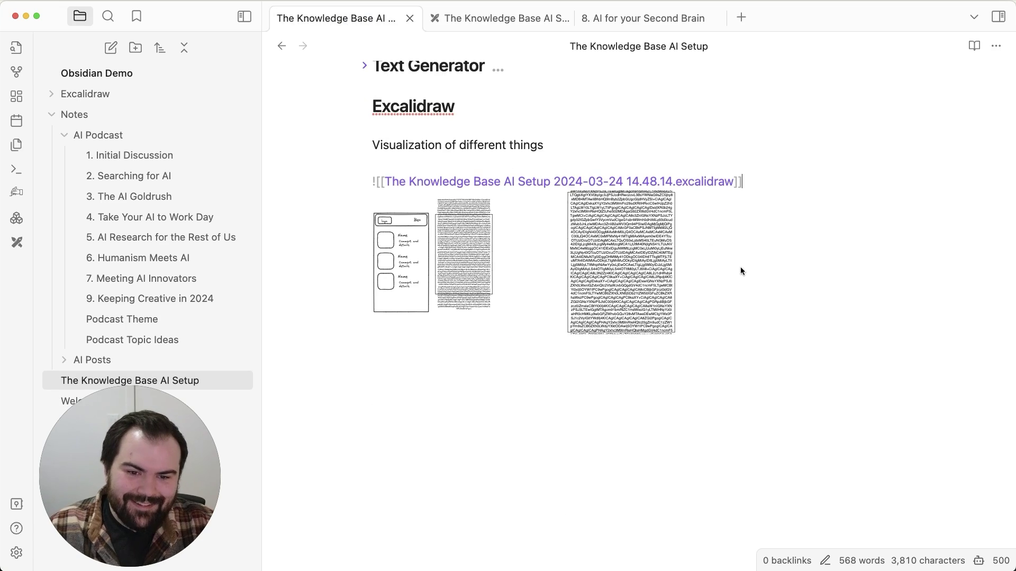
pyautogui.press('Return')
pyautogui.write('```html')
pyautogui.press('Return')
pyautogui.press('super+v')
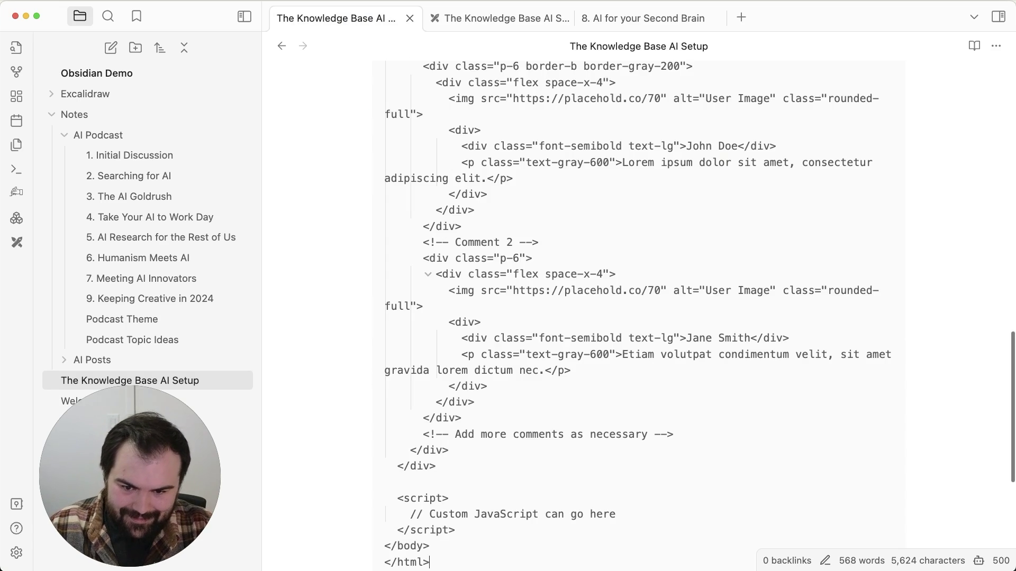
# - Correct the opening code fence so the block is tagged as html
pyautogui.scroll(3, 698, 420)
pyautogui.scroll(15, 698, 397)
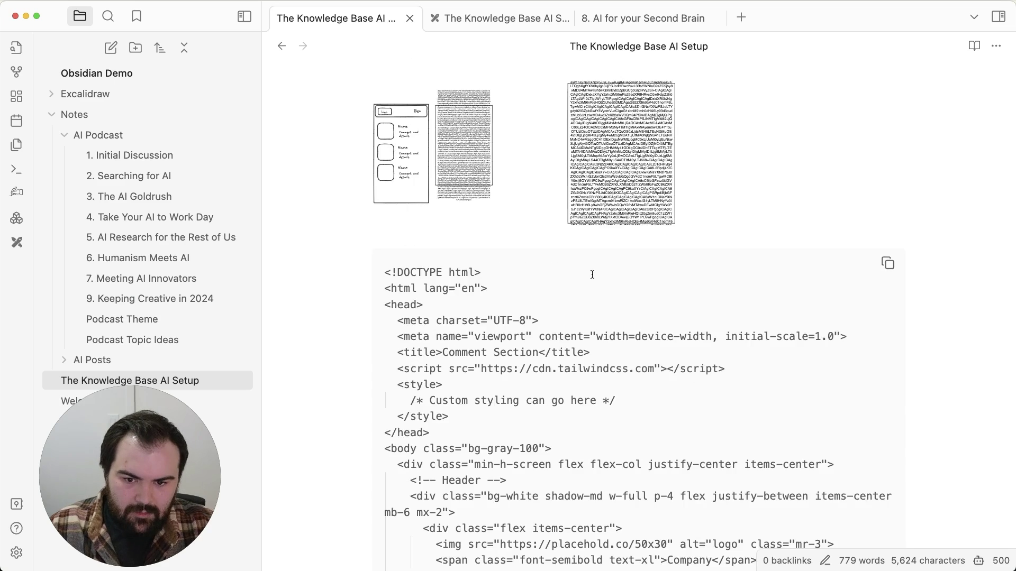
pyautogui.scroll(-2, 592, 275)
pyautogui.click(465, 194)
pyautogui.write('h')
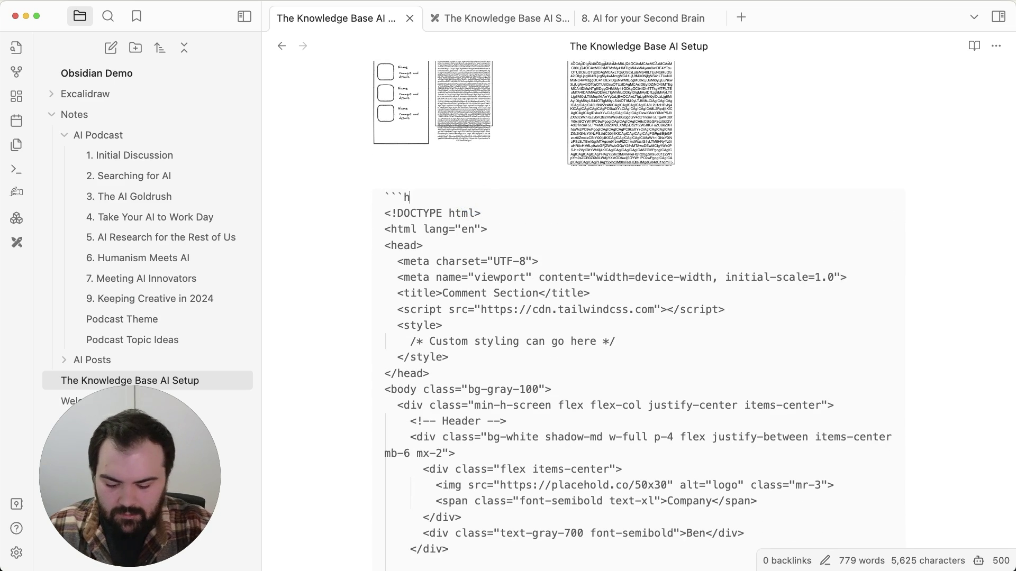
pyautogui.write('tml')
pyautogui.click(430, 181)
# - Review the pasted HTML, highlighting the Comment block and the placehold image address
pyautogui.scroll(-3, 539, 236)
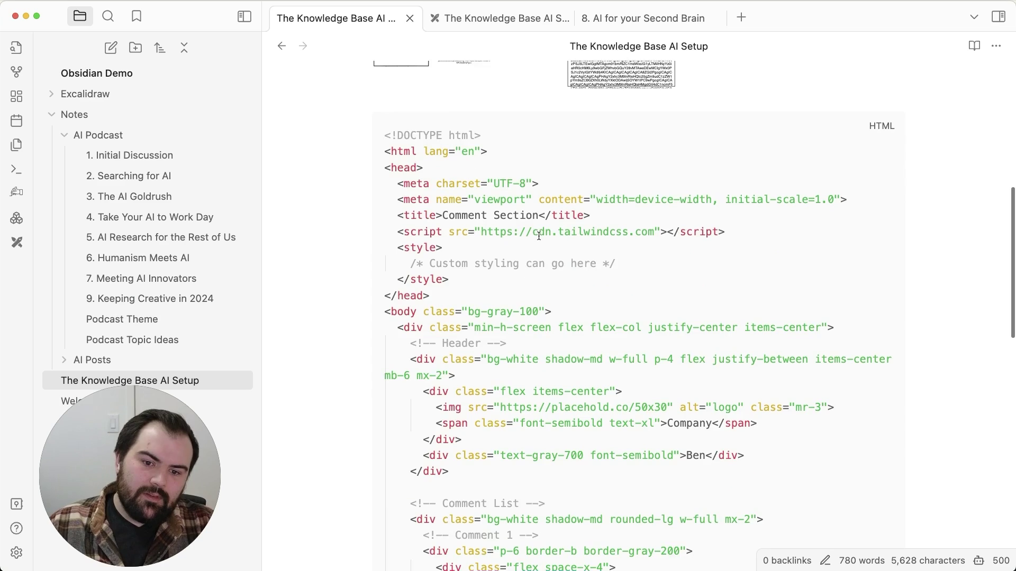
pyautogui.scroll(-5, 534, 222)
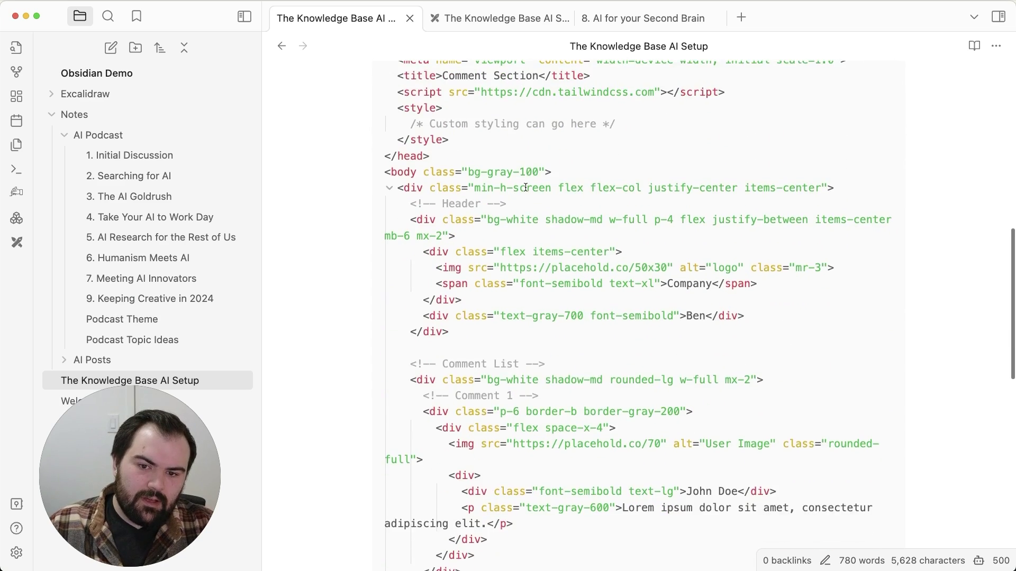
pyautogui.scroll(2, 525, 188)
pyautogui.scroll(-2, 513, 170)
pyautogui.scroll(-4, 500, 149)
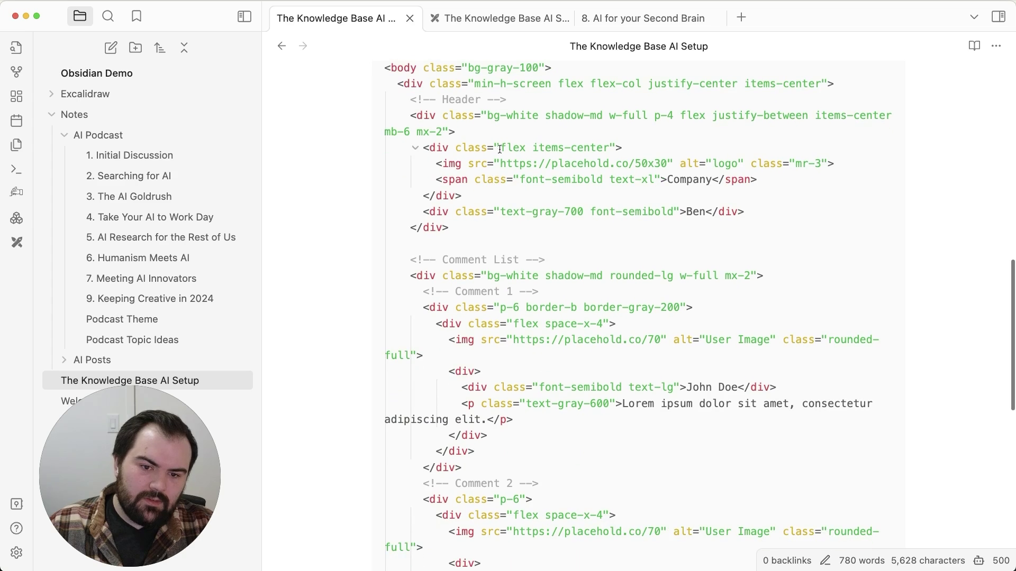
pyautogui.scroll(-2, 500, 149)
pyautogui.scroll(-3, 506, 153)
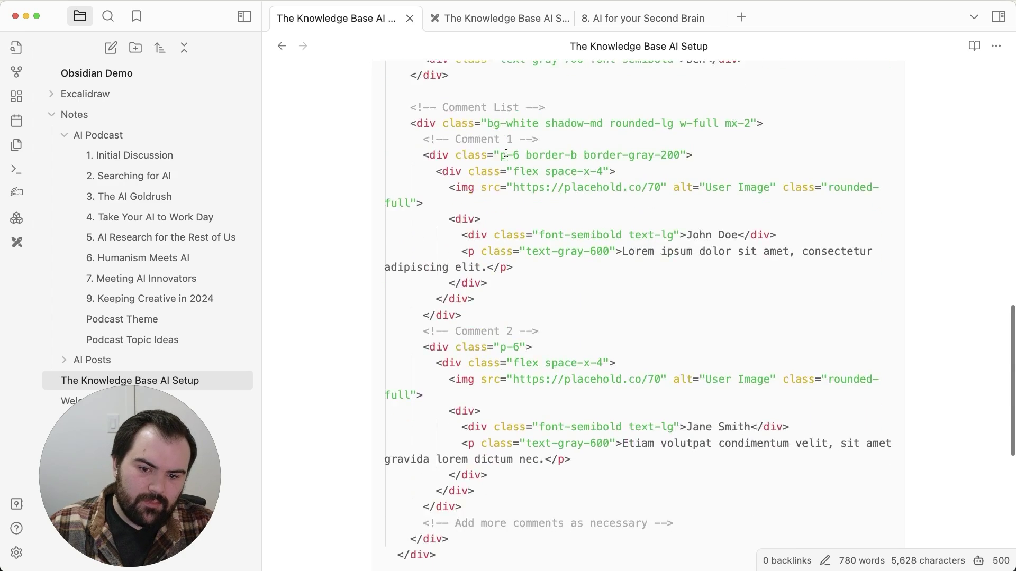
pyautogui.scroll(-5, 506, 153)
pyautogui.scroll(3, 545, 228)
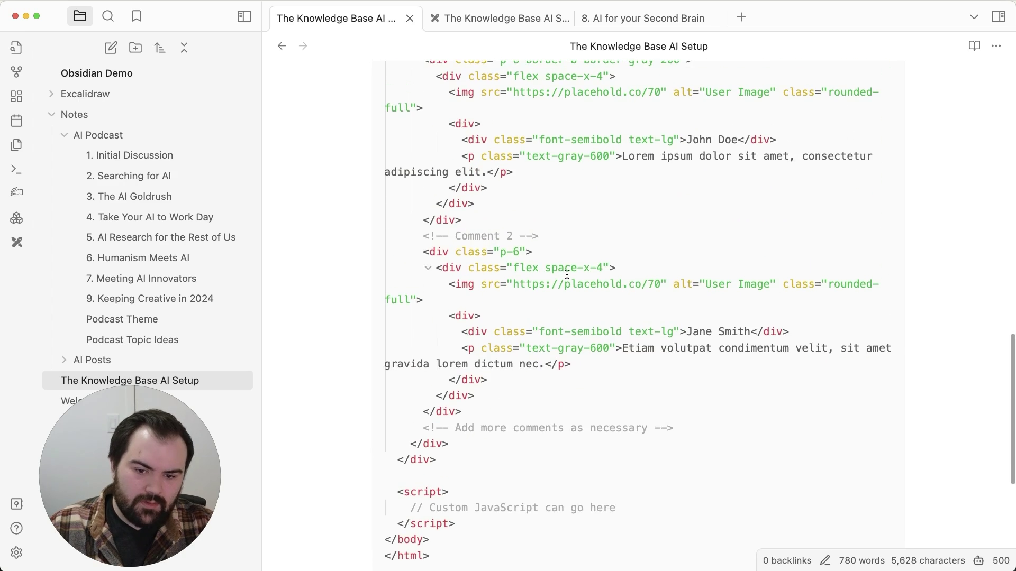
pyautogui.scroll(4, 567, 275)
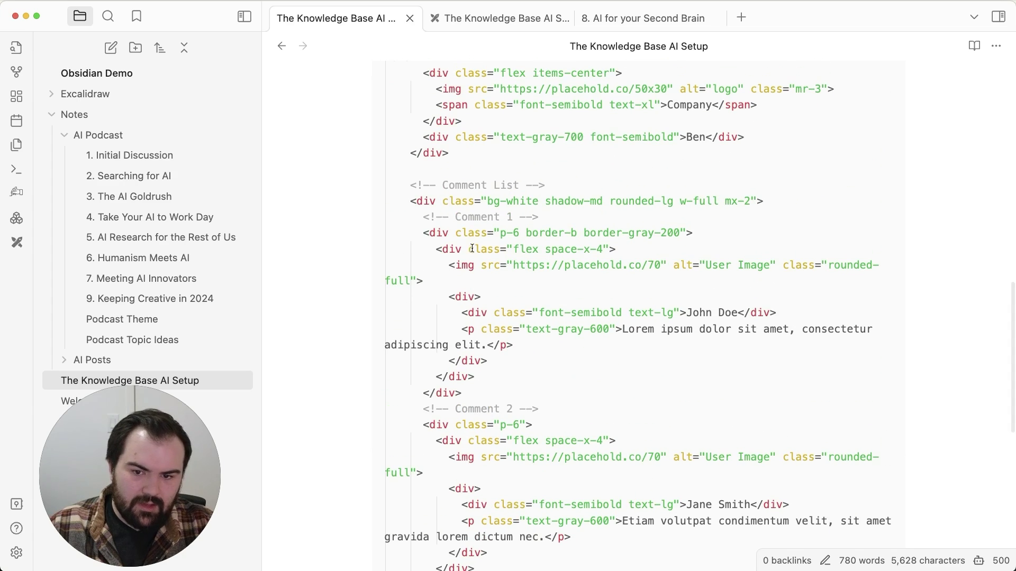
pyautogui.doubleClick(462, 186)
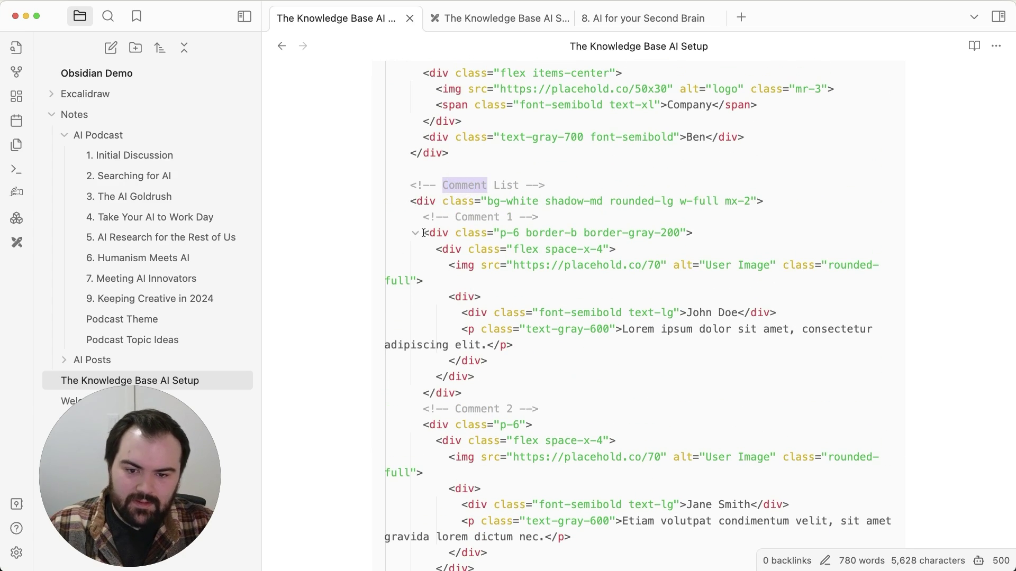
pyautogui.moveTo(423, 234); pyautogui.dragTo(482, 393)
pyautogui.click(559, 393)
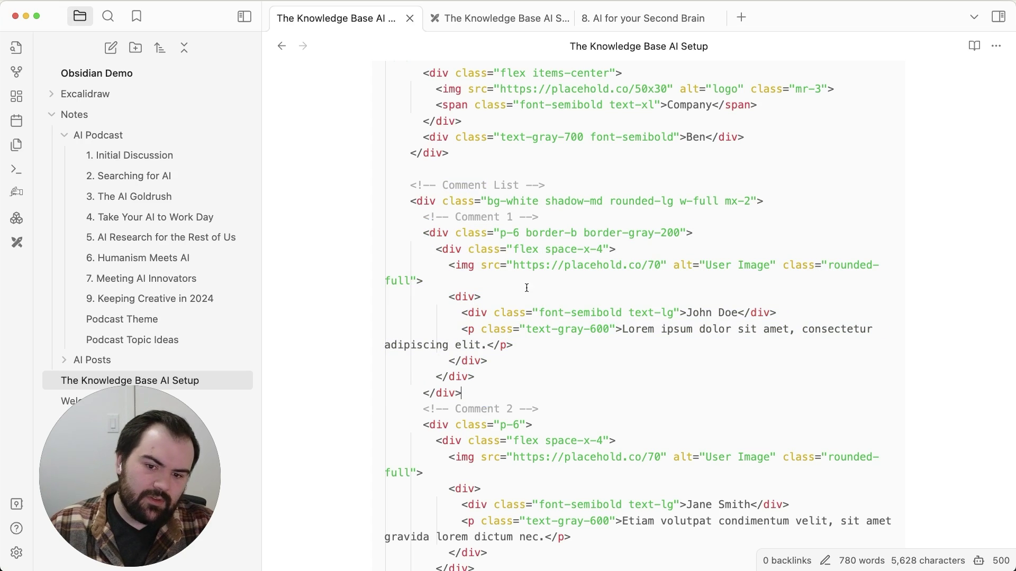
pyautogui.doubleClick(608, 265)
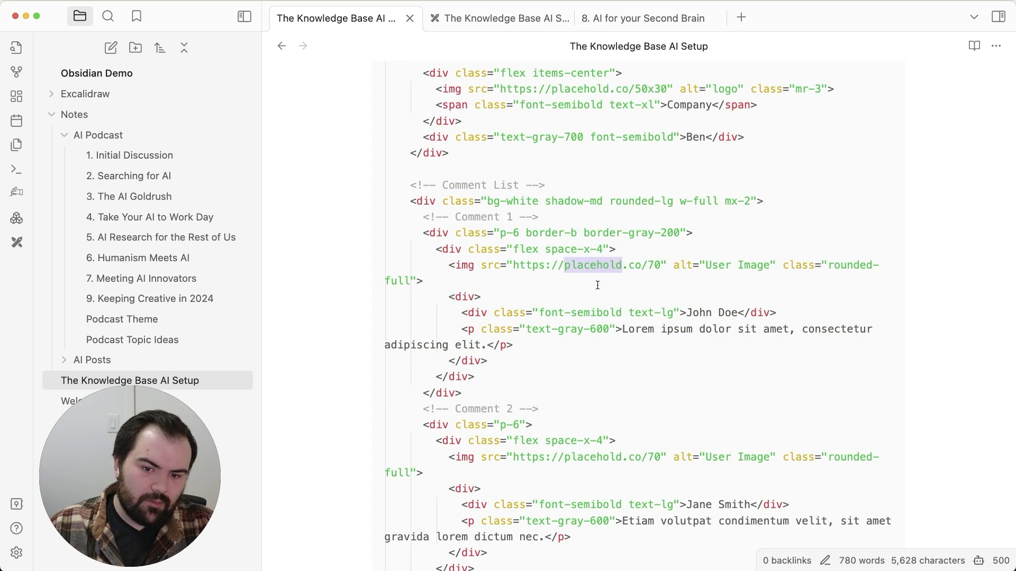
pyautogui.click(642, 233)
# - Return to the top of the note and fold the Excalidraw section
pyautogui.scroll(2, 642, 233)
pyautogui.scroll(10, 641, 233)
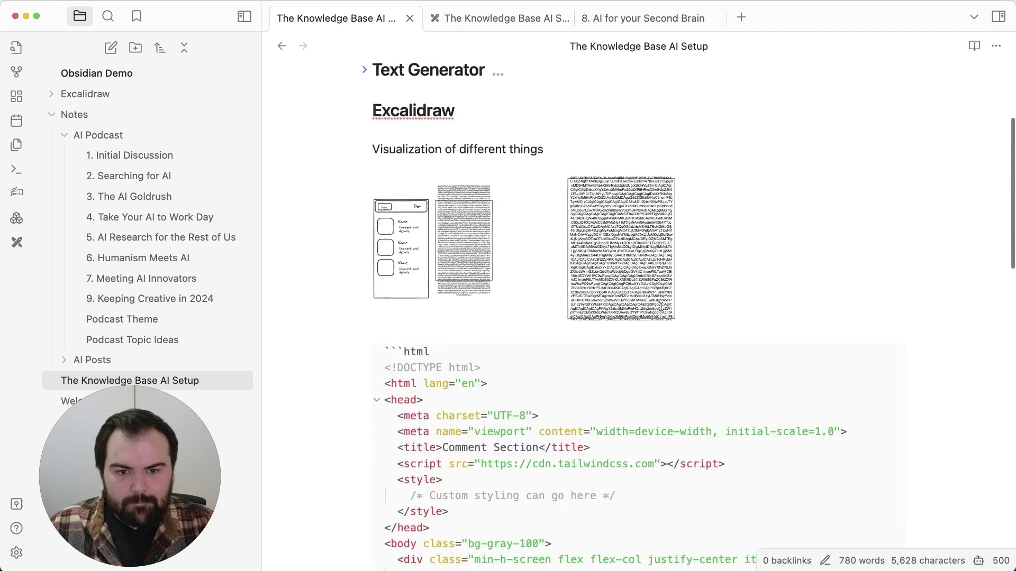
pyautogui.scroll(4, 659, 302)
pyautogui.scroll(-3, 658, 302)
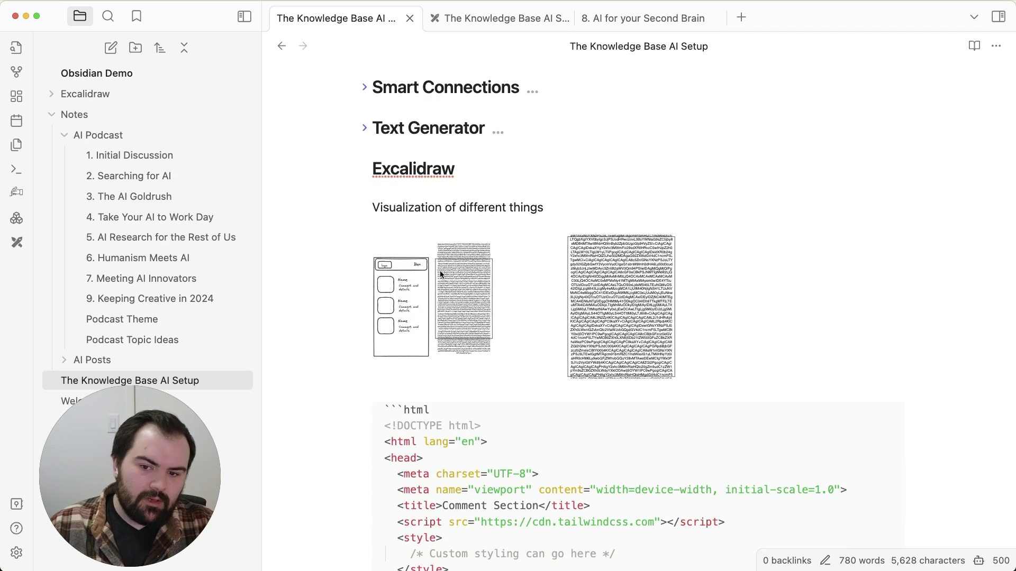
pyautogui.scroll(-3, 439, 271)
pyautogui.click(364, 95)
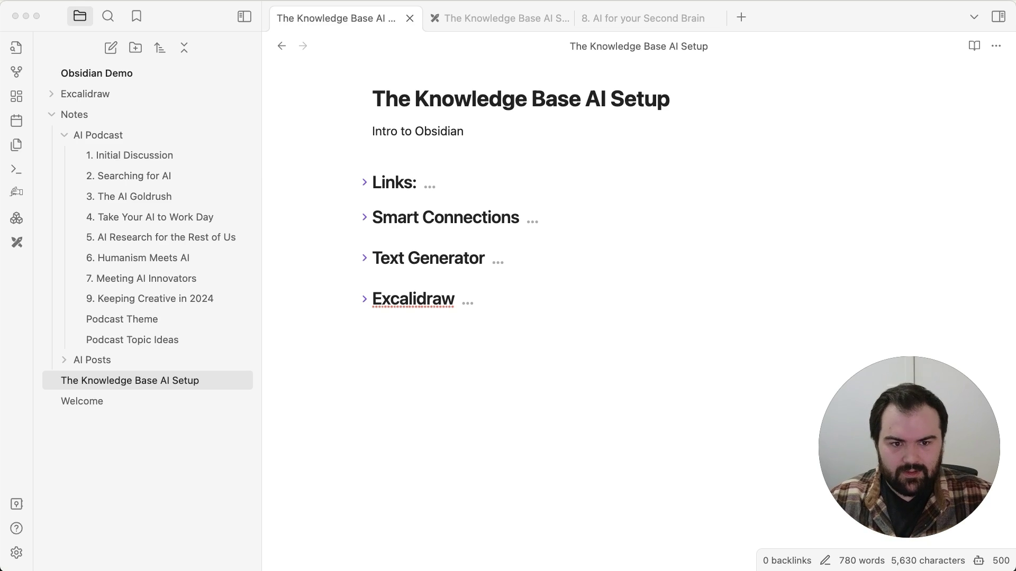
# - Expand the AI Posts folder in the explorer and insert an empty line under Excalidraw
pyautogui.click(64, 360)
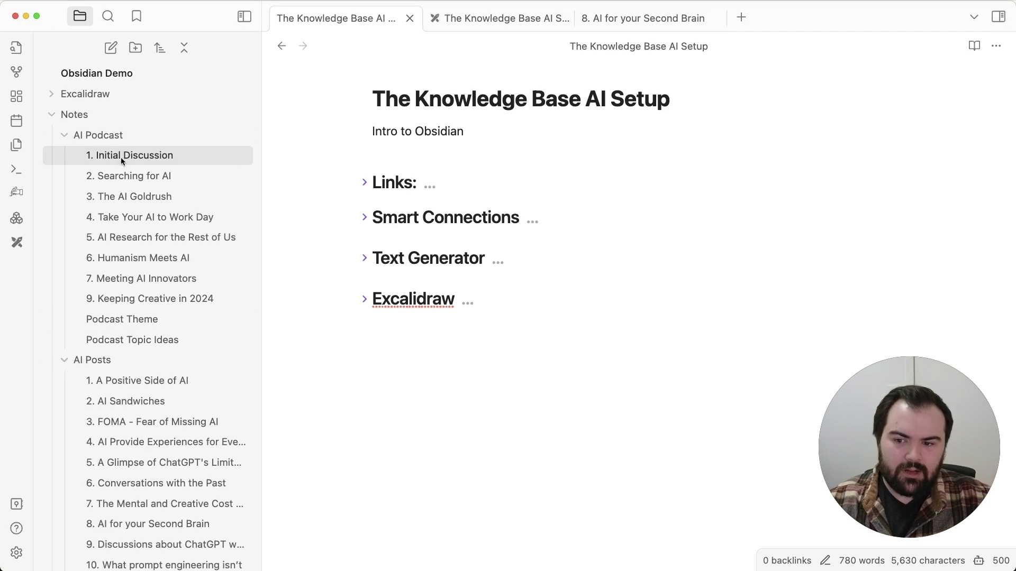
pyautogui.click(488, 202)
pyautogui.click(582, 295)
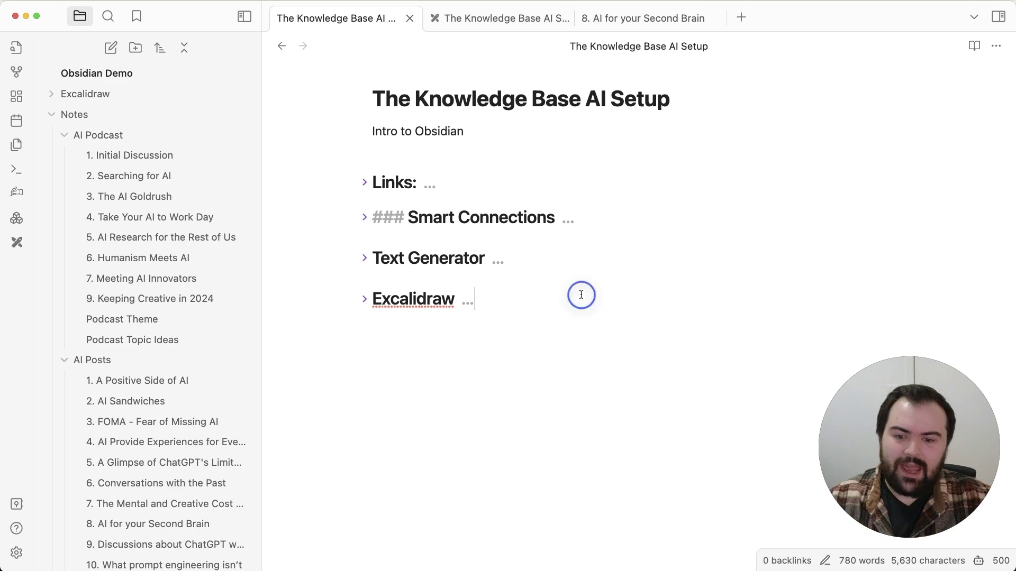
pyautogui.click(565, 357)
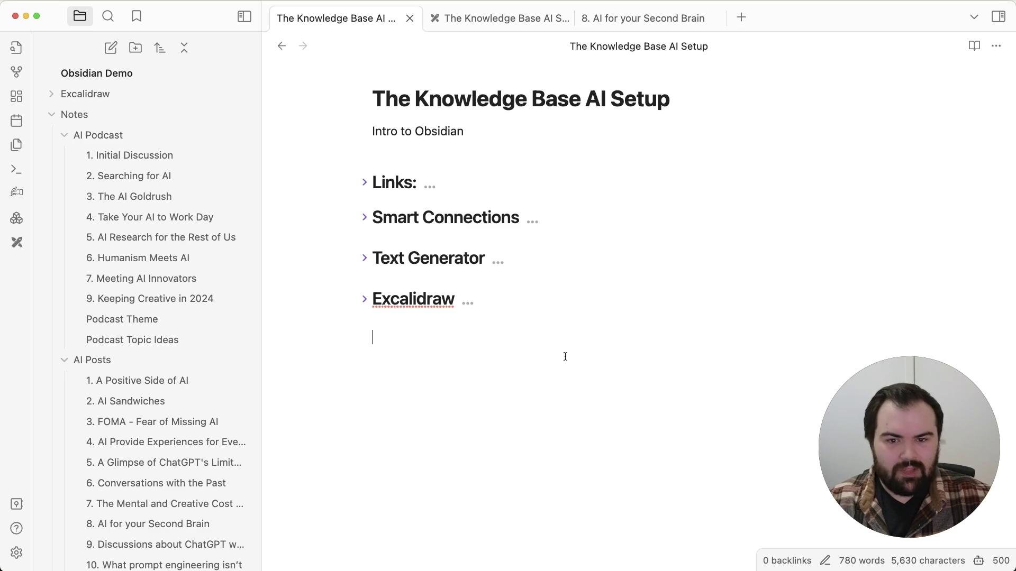
pyautogui.press('Return')
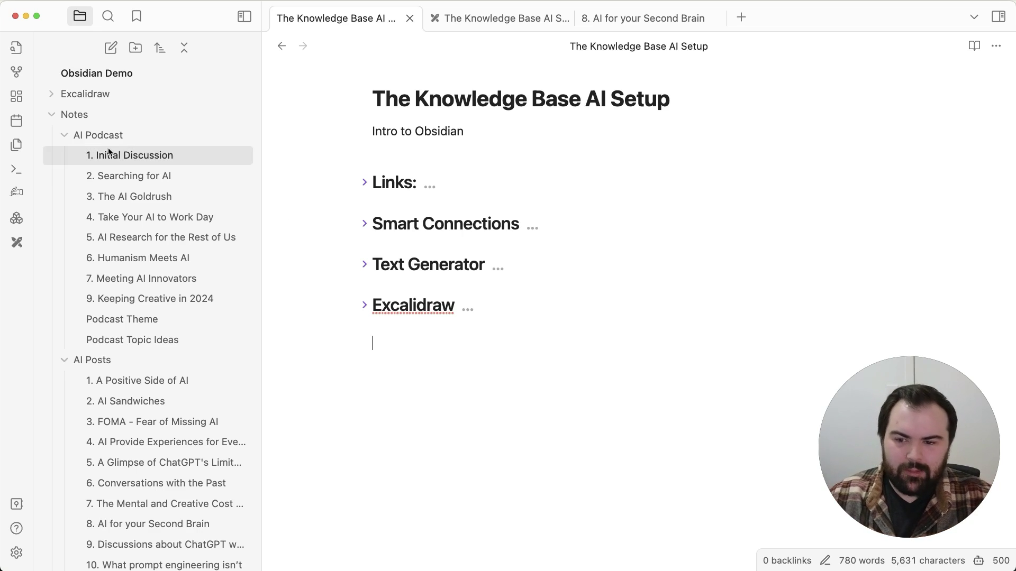
# - Collapse Notes and search the community plugin browser for 'note refa' (Note Refactor)
pyautogui.click(68, 115)
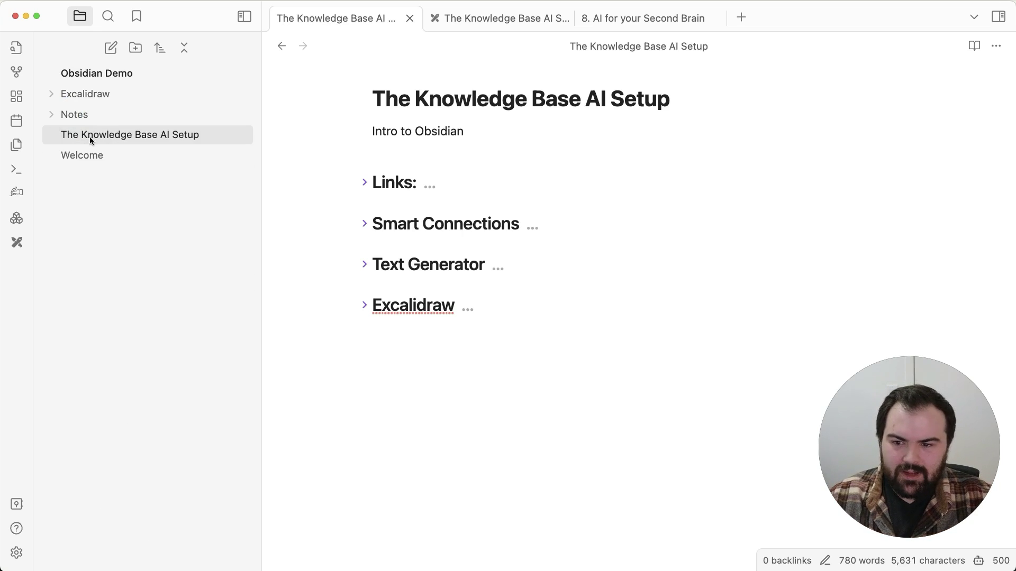
pyautogui.click(16, 552)
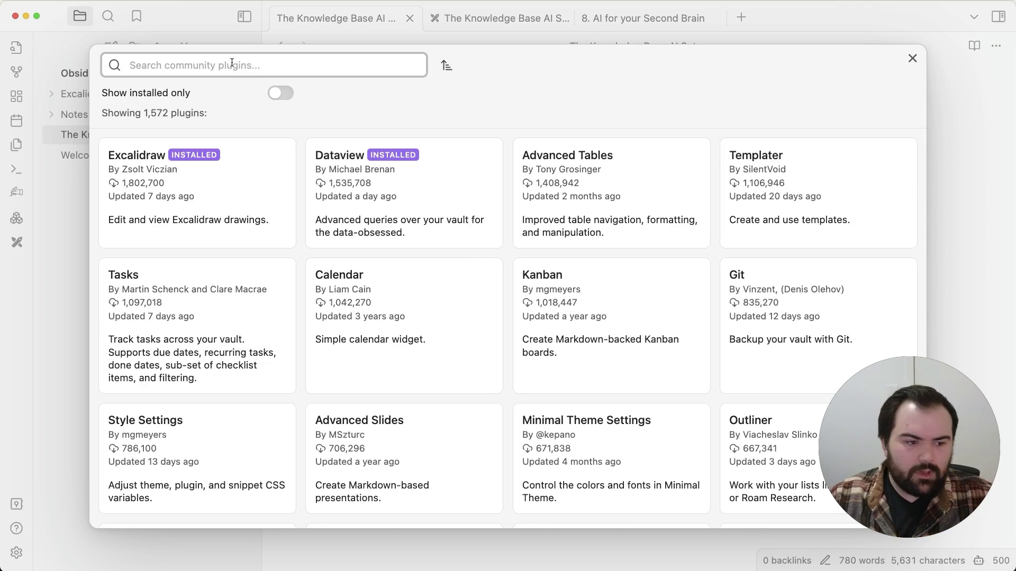
pyautogui.write('note')
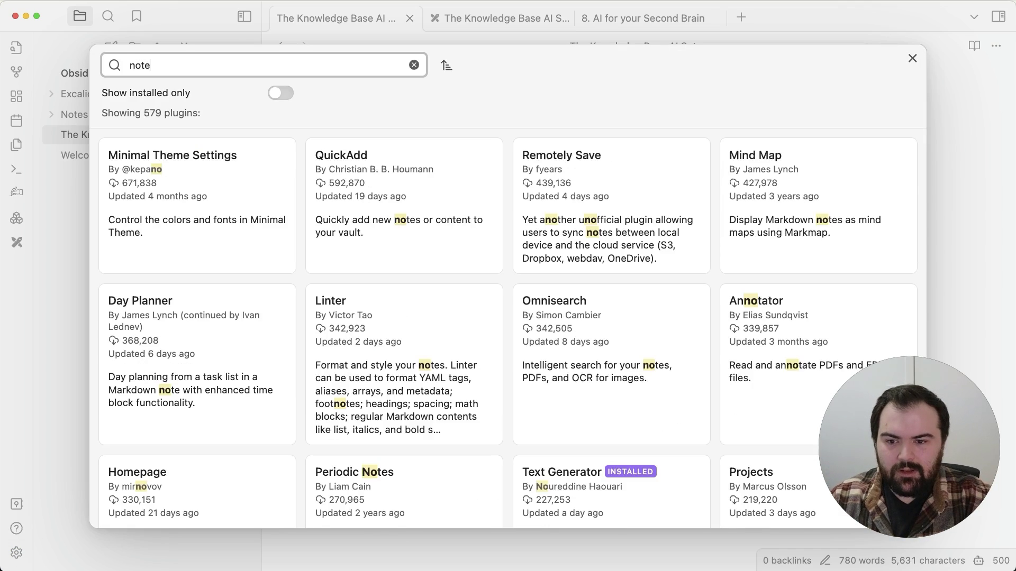
pyautogui.write(' refa')
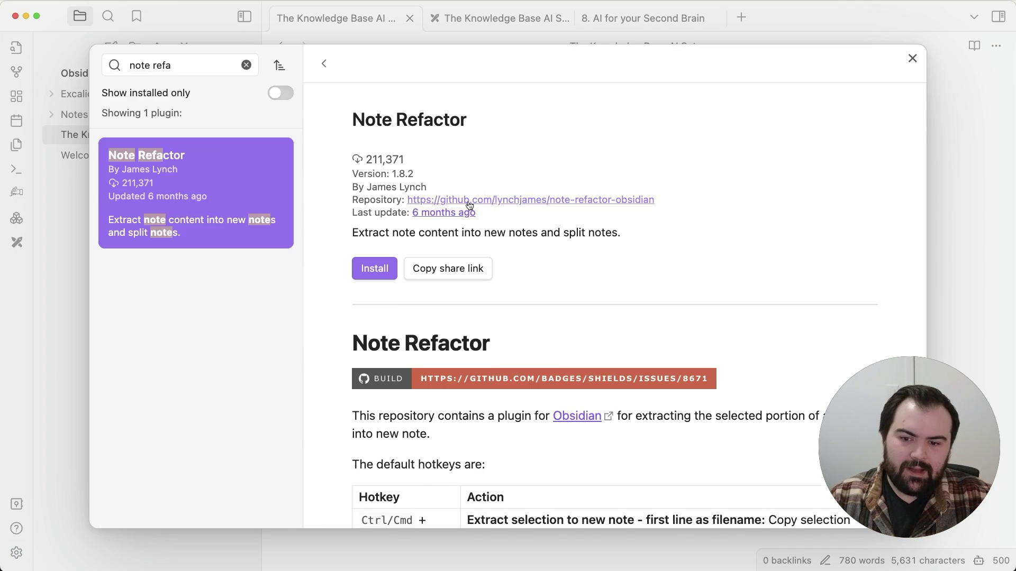
pyautogui.scroll(-3, 394, 297)
pyautogui.scroll(-4, 394, 298)
pyautogui.scroll(-5, 394, 299)
pyautogui.scroll(2, 394, 298)
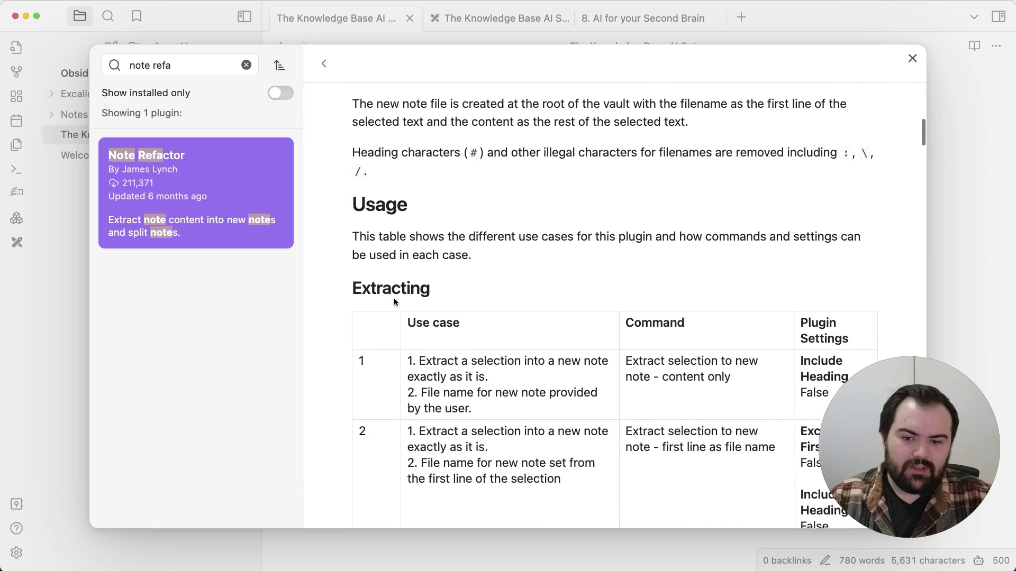
pyautogui.scroll(5, 365, 294)
pyautogui.scroll(6, 370, 280)
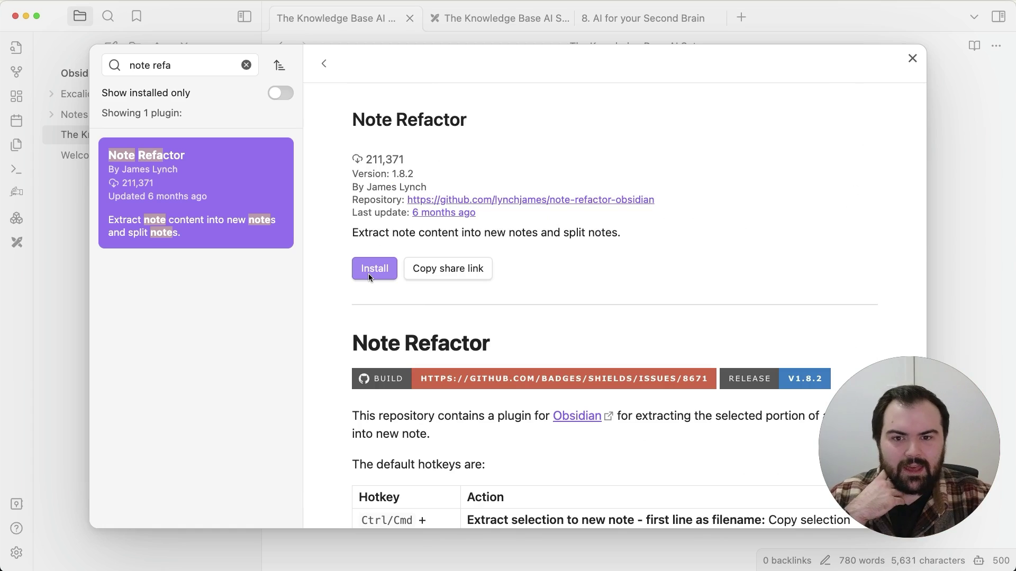
# - View the LanguageTool Integration plugin's details, then change the search to 'matter'
pyautogui.click(323, 64)
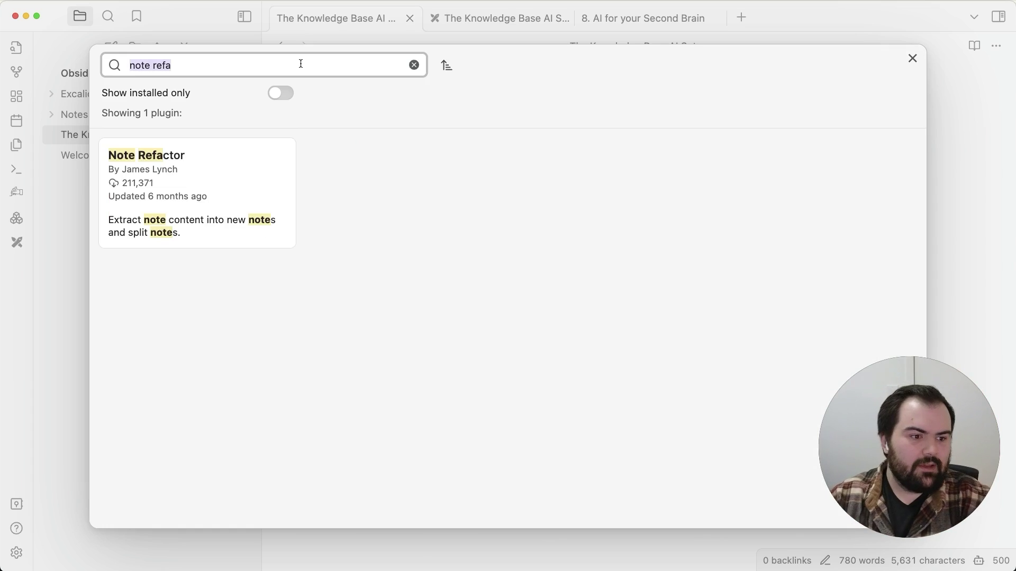
pyautogui.write('language tool')
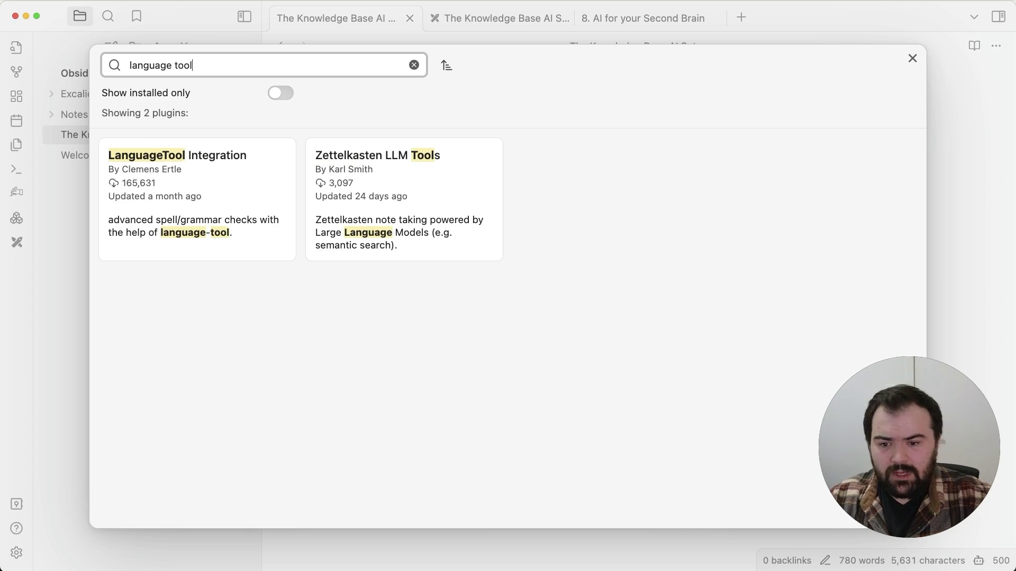
pyautogui.click(252, 161)
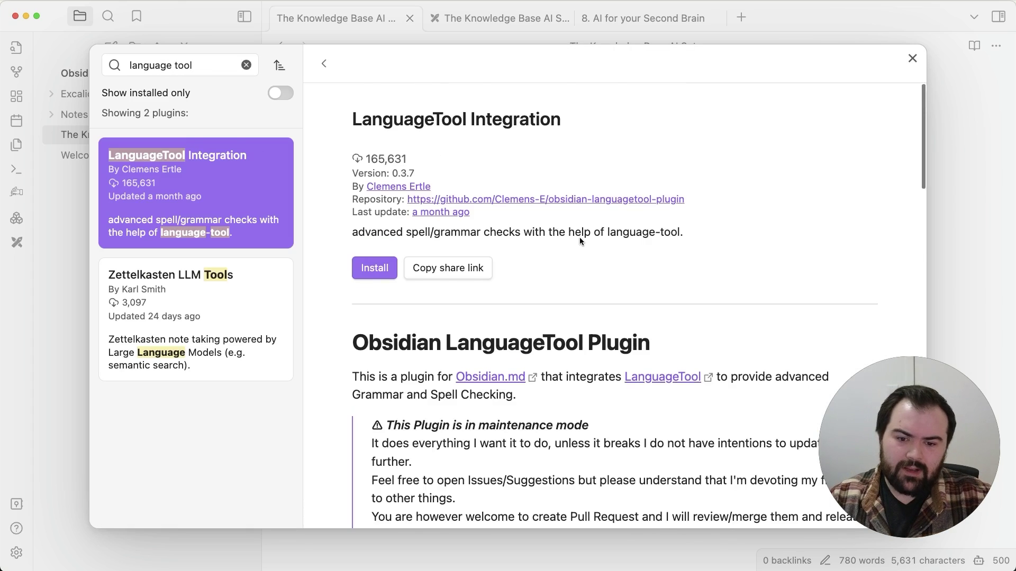
pyautogui.scroll(-5, 580, 238)
pyautogui.scroll(5, 579, 237)
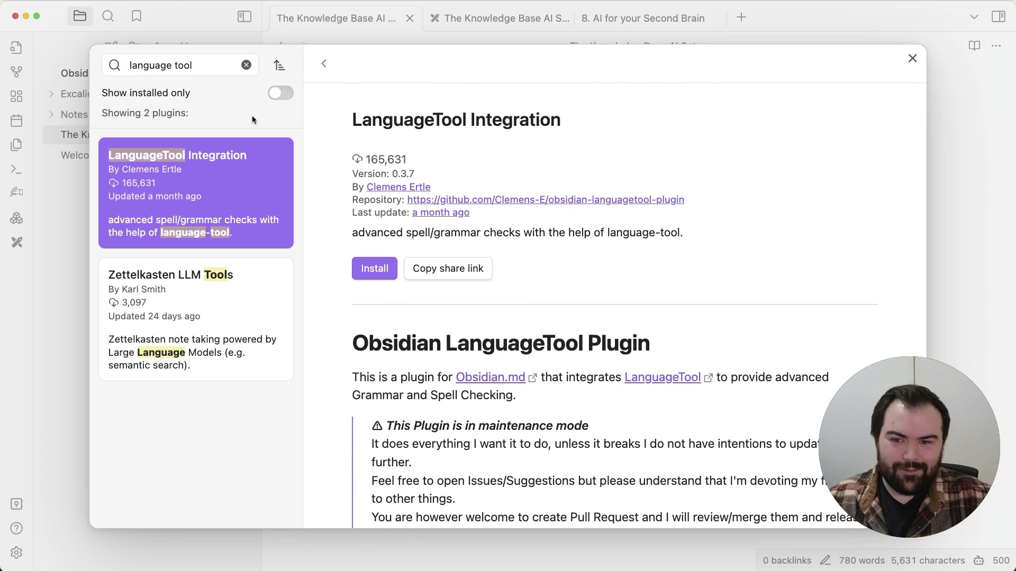
pyautogui.tripleClick(189, 68)
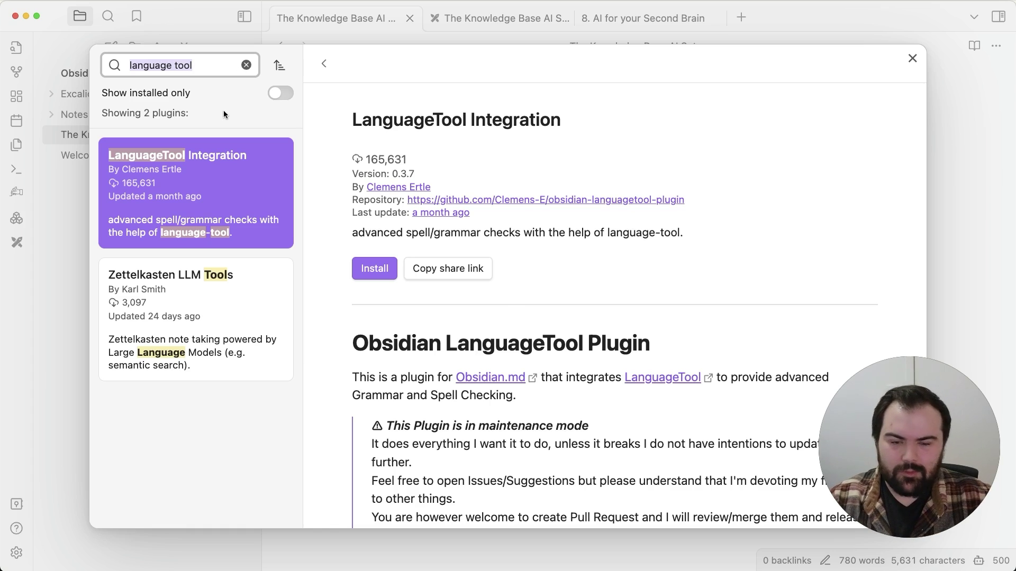
pyautogui.write('matter')
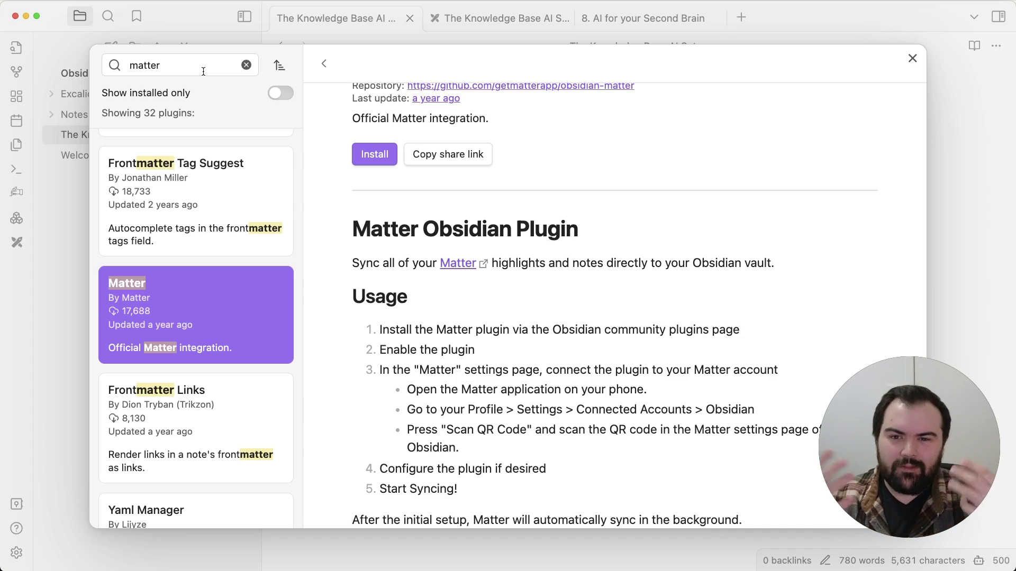
# - Browse the Dataview plugin results in the community plugin browser
pyautogui.click(203, 71)
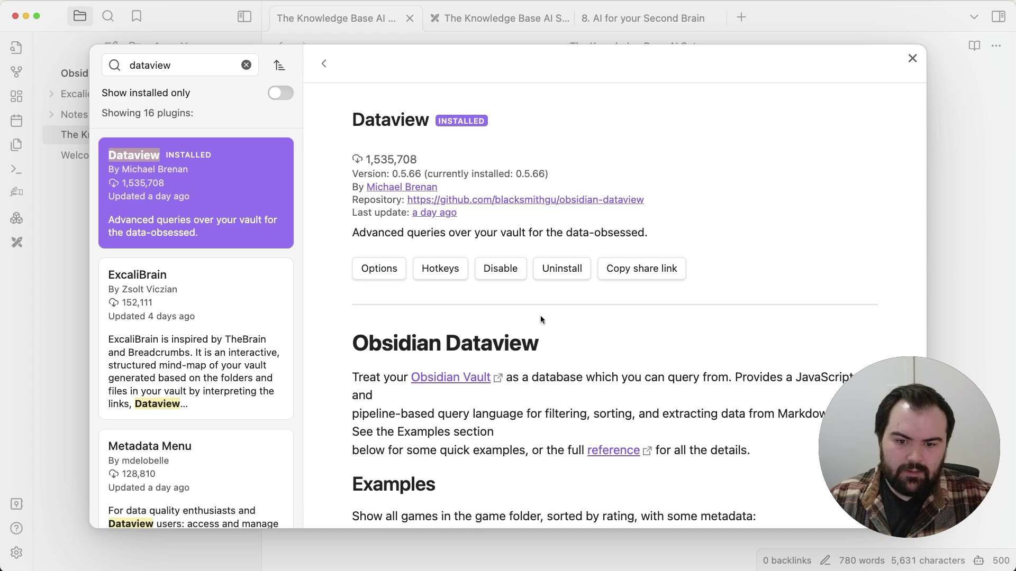
pyautogui.scroll(-10, 541, 315)
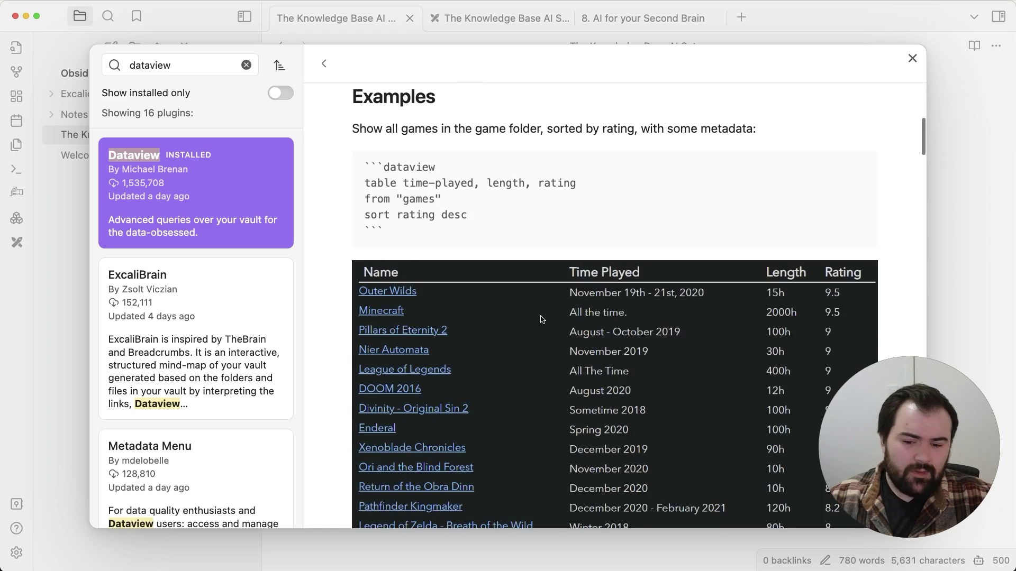
pyautogui.scroll(-3, 541, 316)
pyautogui.scroll(3, 540, 319)
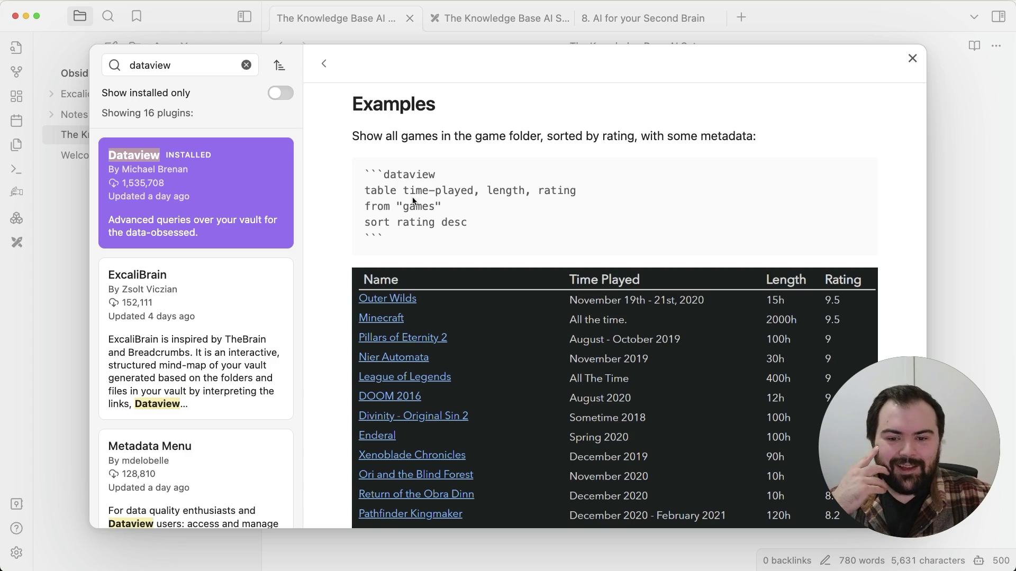
pyautogui.scroll(10, 405, 216)
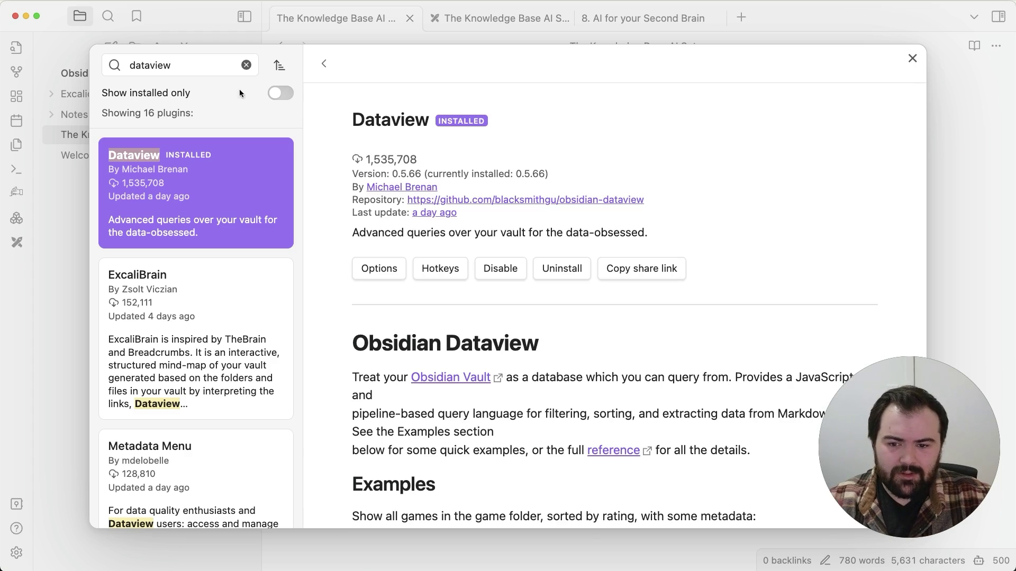
# - View the Booksidian plugin details via a 'booksi' search, then close the plugin browser
pyautogui.doubleClick(180, 69)
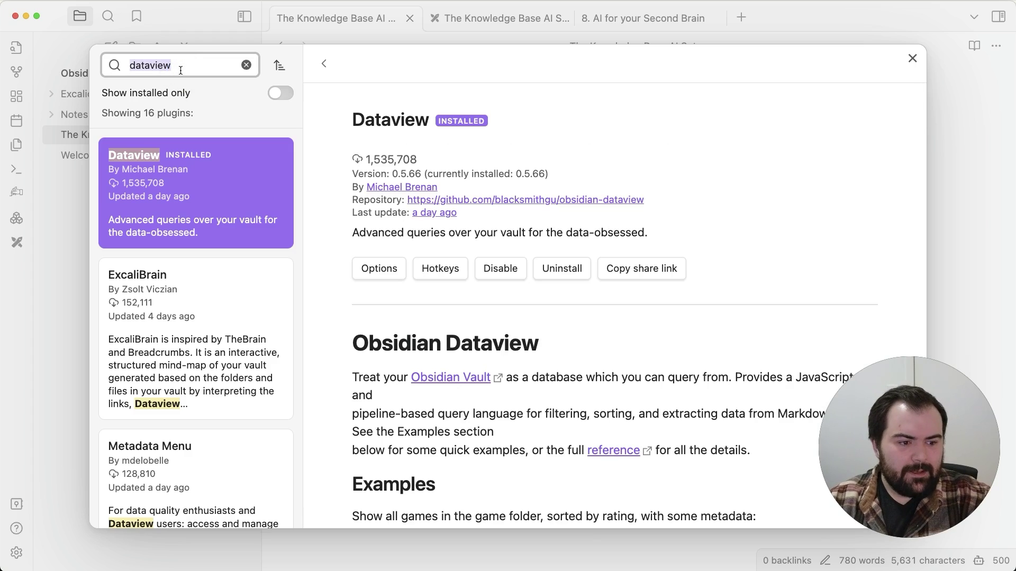
pyautogui.write('booksi')
pyautogui.click(177, 197)
pyautogui.scroll(-5, 649, 304)
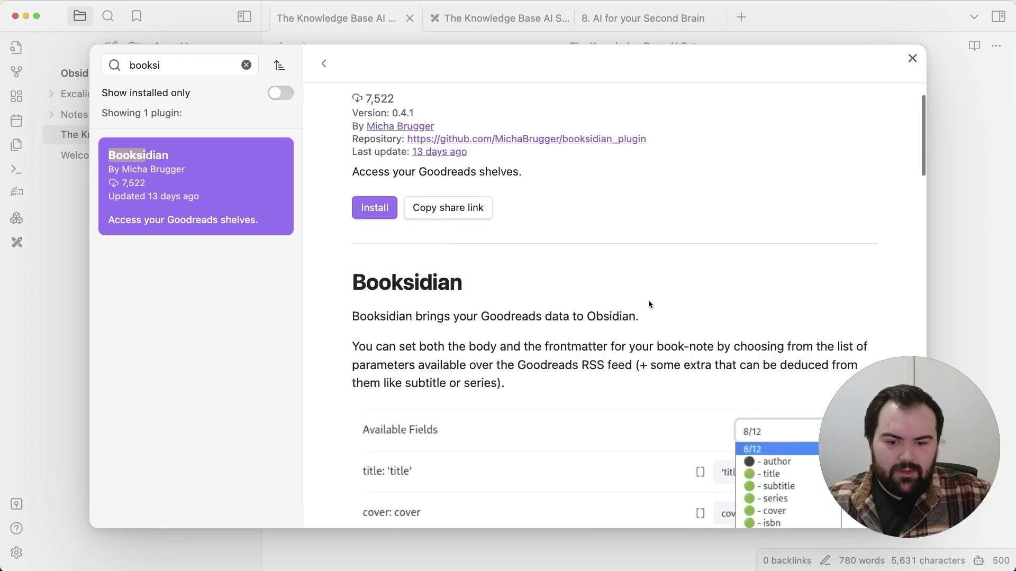
pyautogui.scroll(-3, 649, 304)
pyautogui.scroll(3, 649, 304)
pyautogui.scroll(2, 649, 302)
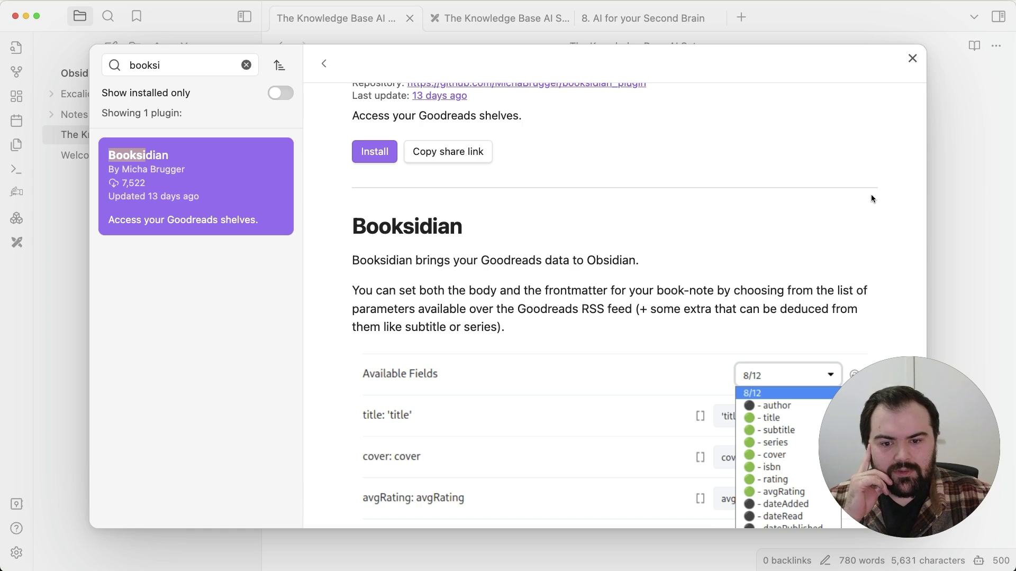
pyautogui.click(969, 135)
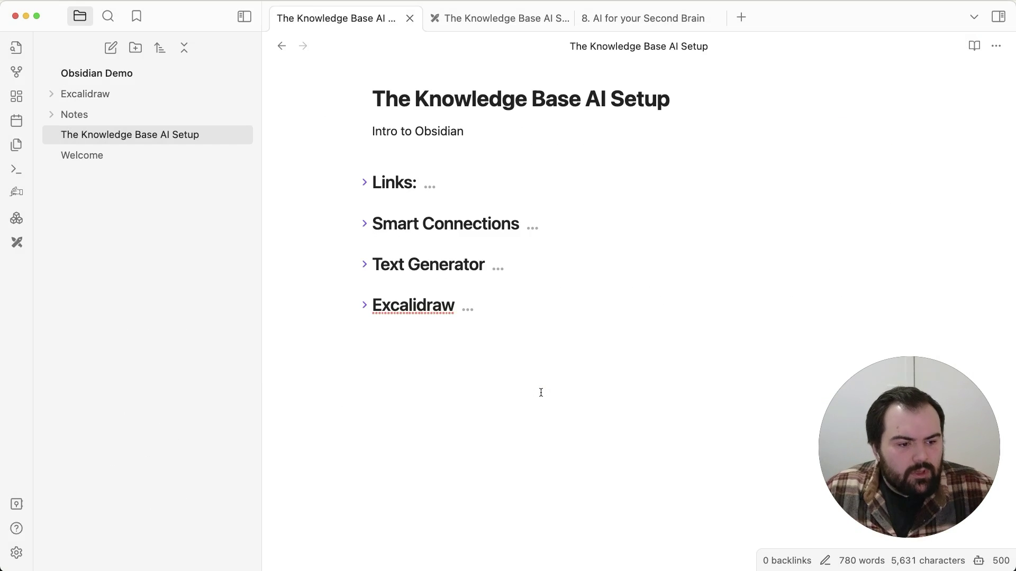